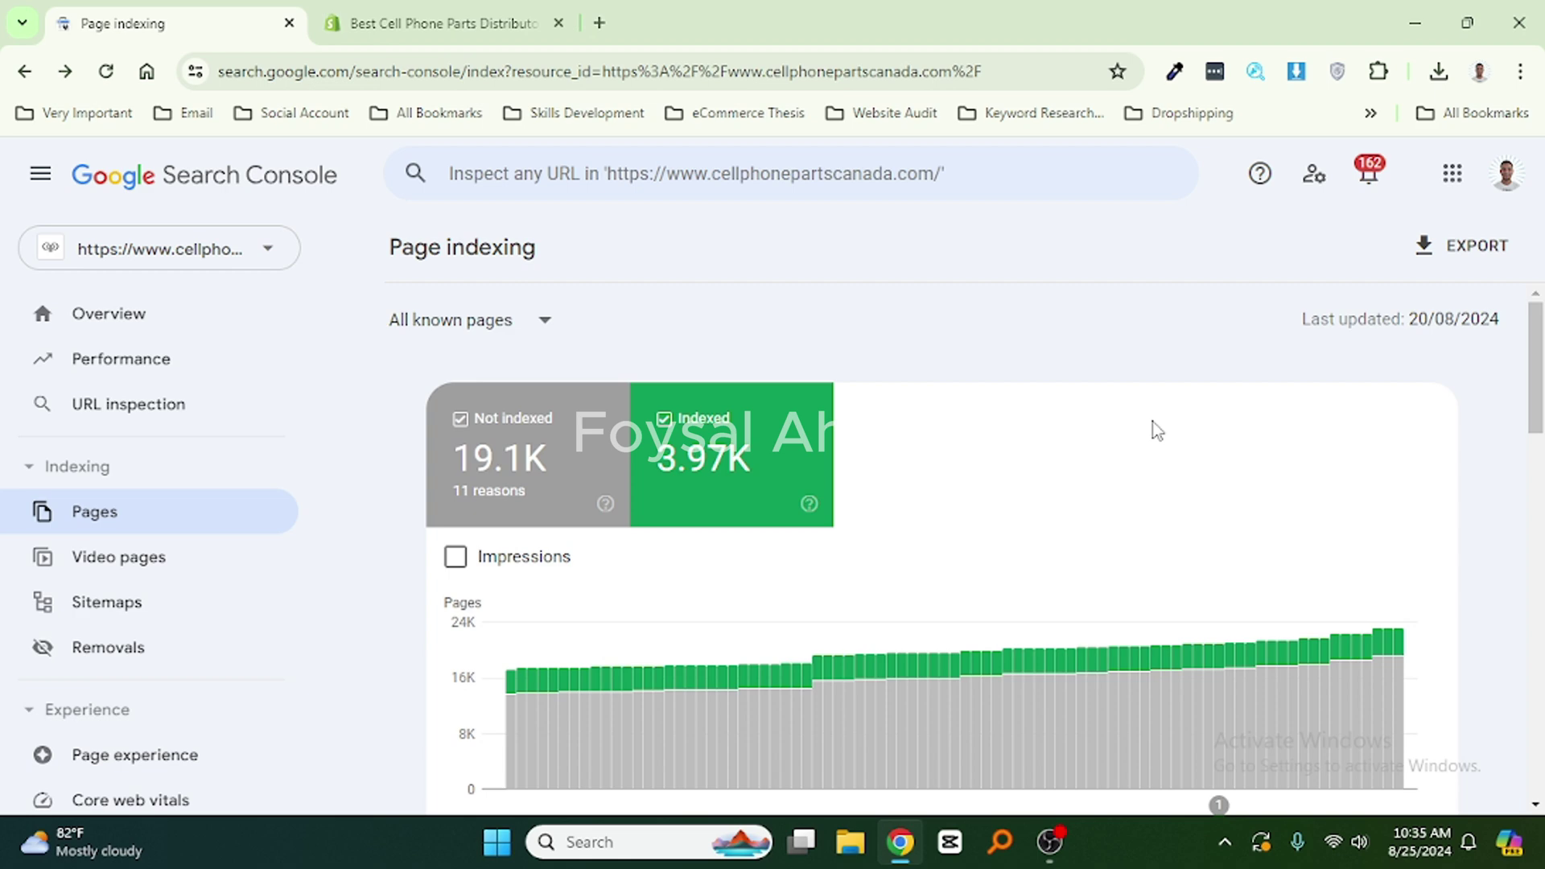
Open the Server error (5xx) reason, showing 118 affected pages and failed validation.
scroll(1159, 431, "down", 5)
scroll(1014, 462, "down", 2)
scroll(772, 524, "down", 3)
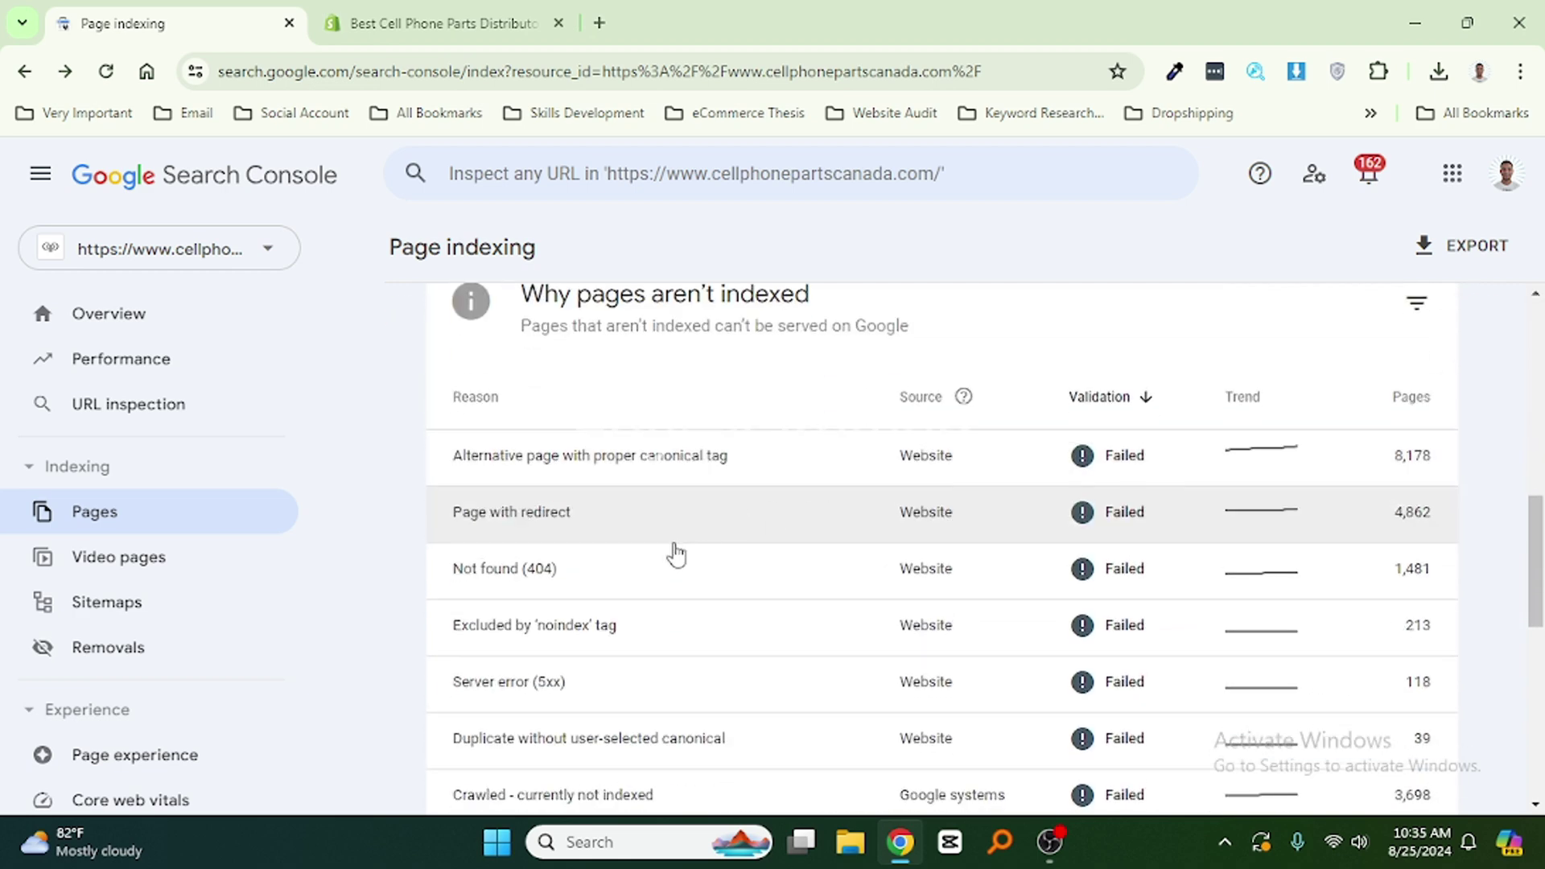
scroll(612, 563, "down", 1)
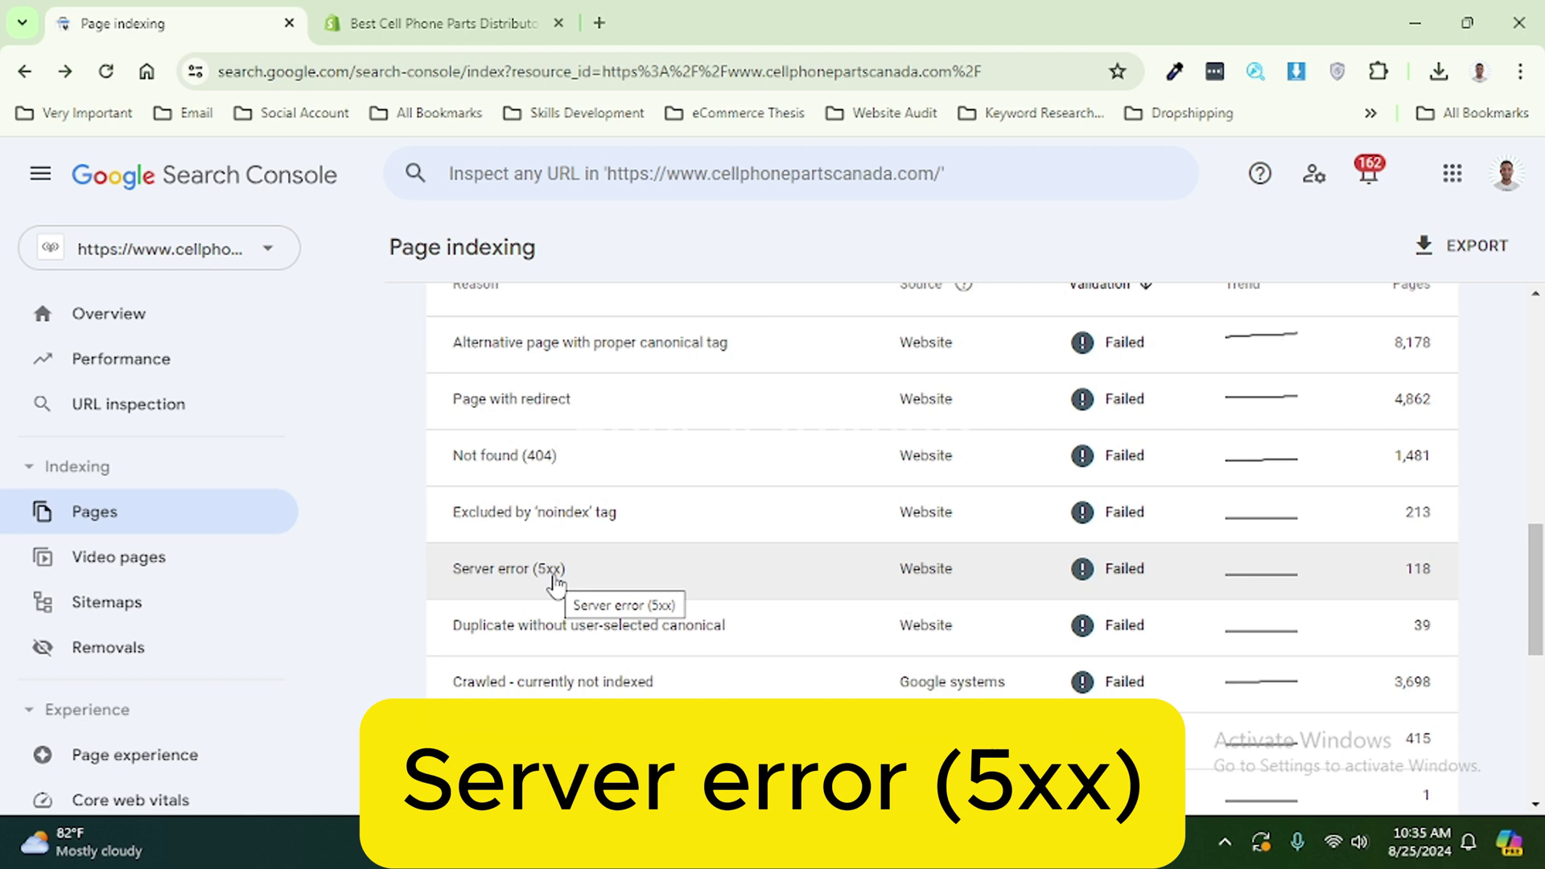
scroll(555, 578, "up", 5)
scroll(563, 586, "up", 2)
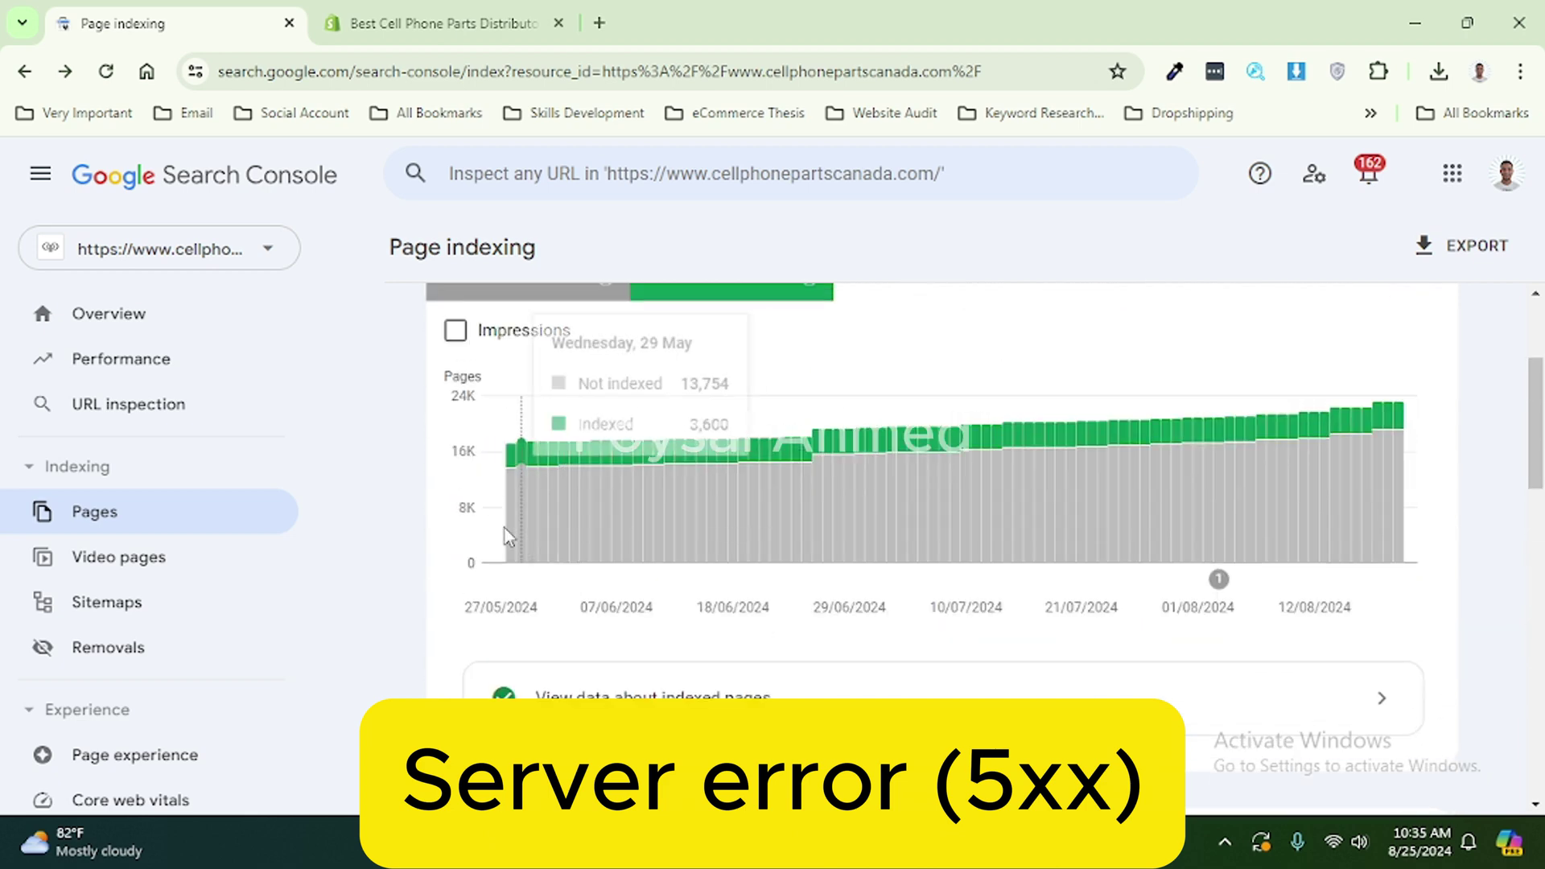
scroll(505, 528, "up", 3)
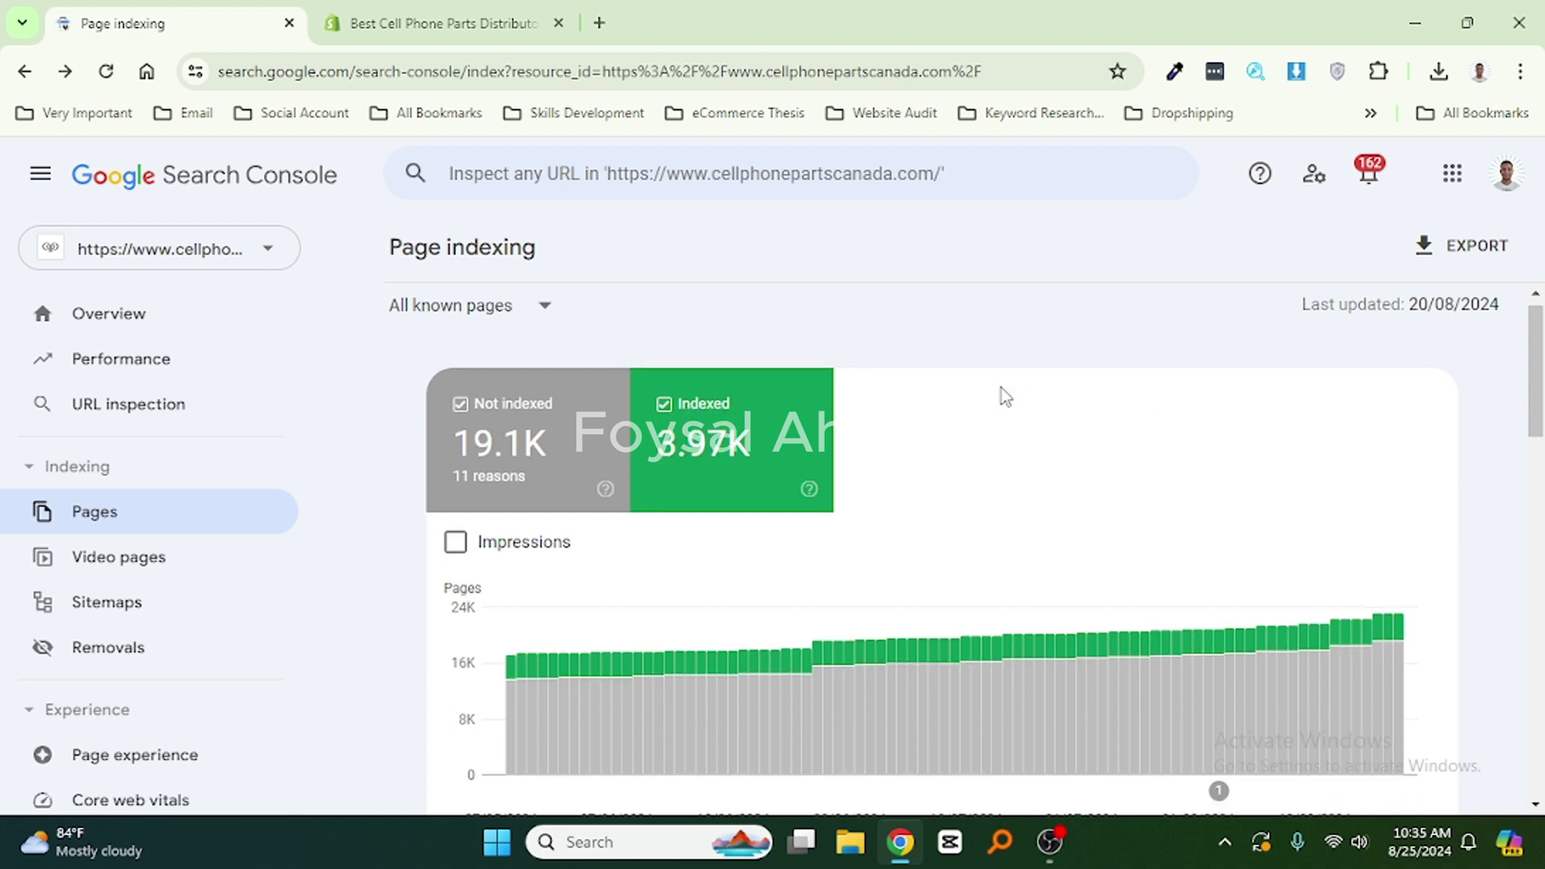
scroll(1000, 397, "down", 5)
scroll(1006, 406, "down", 5)
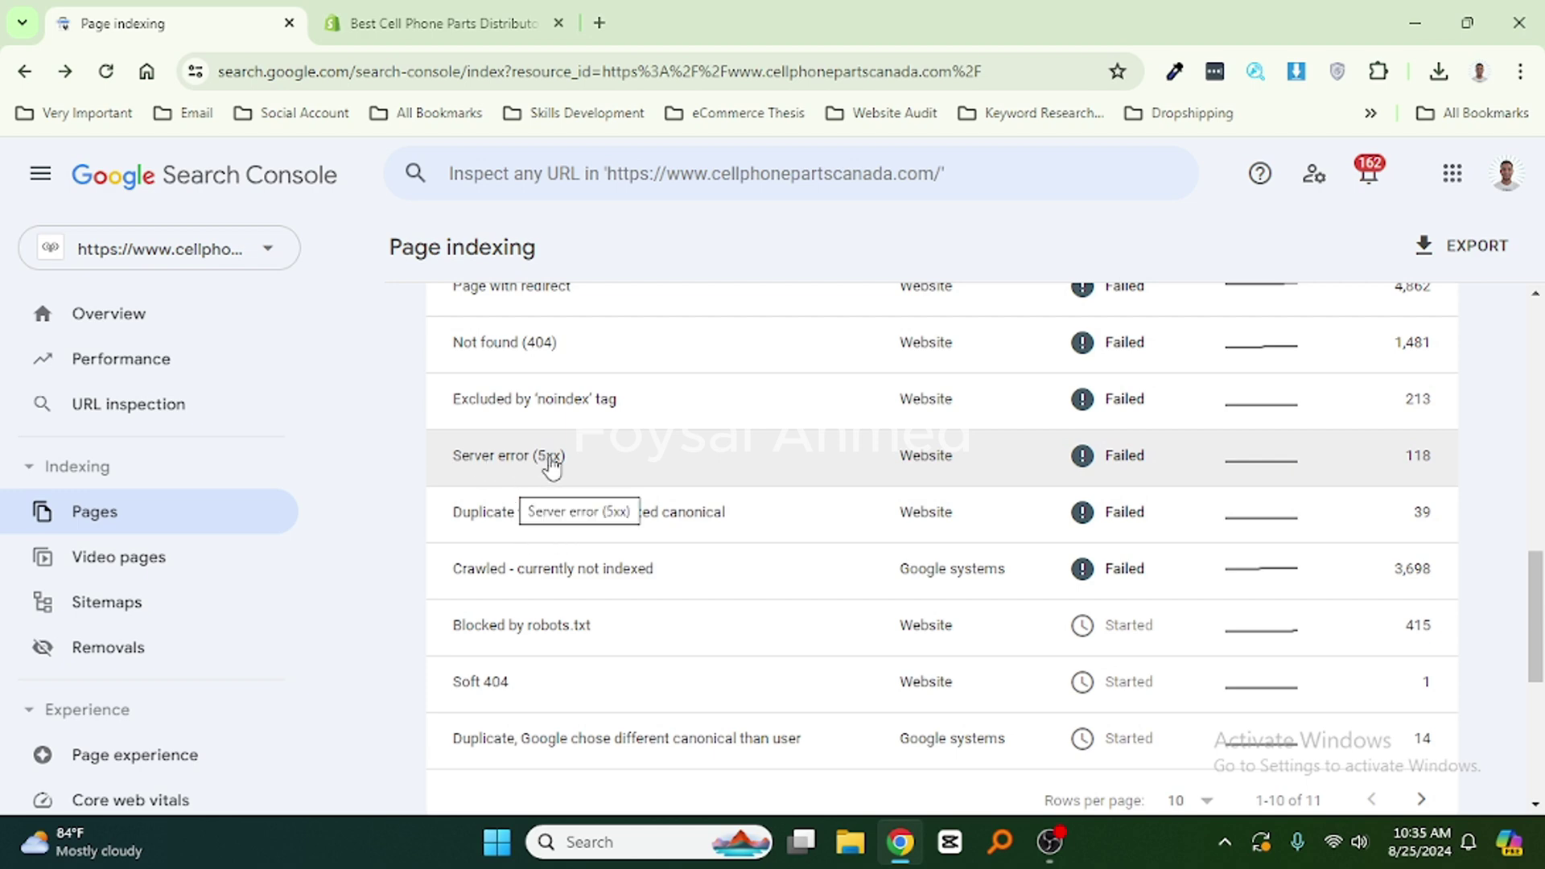
left_click(510, 464)
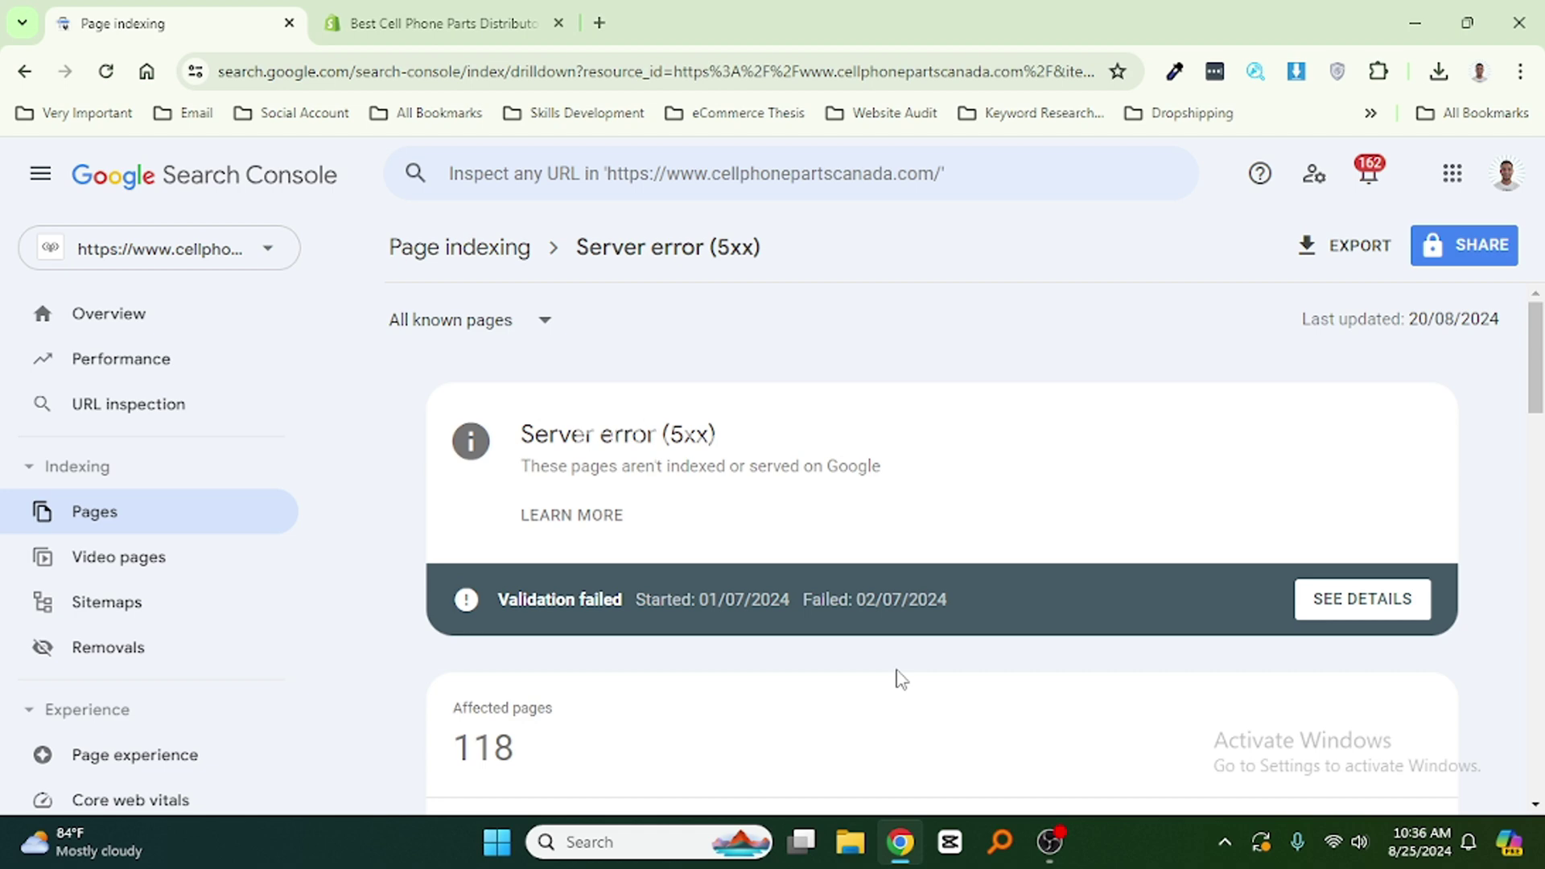
View the 5xx validation details, comparing the 47 failed and 71 pending example URLs.
left_click(1388, 615)
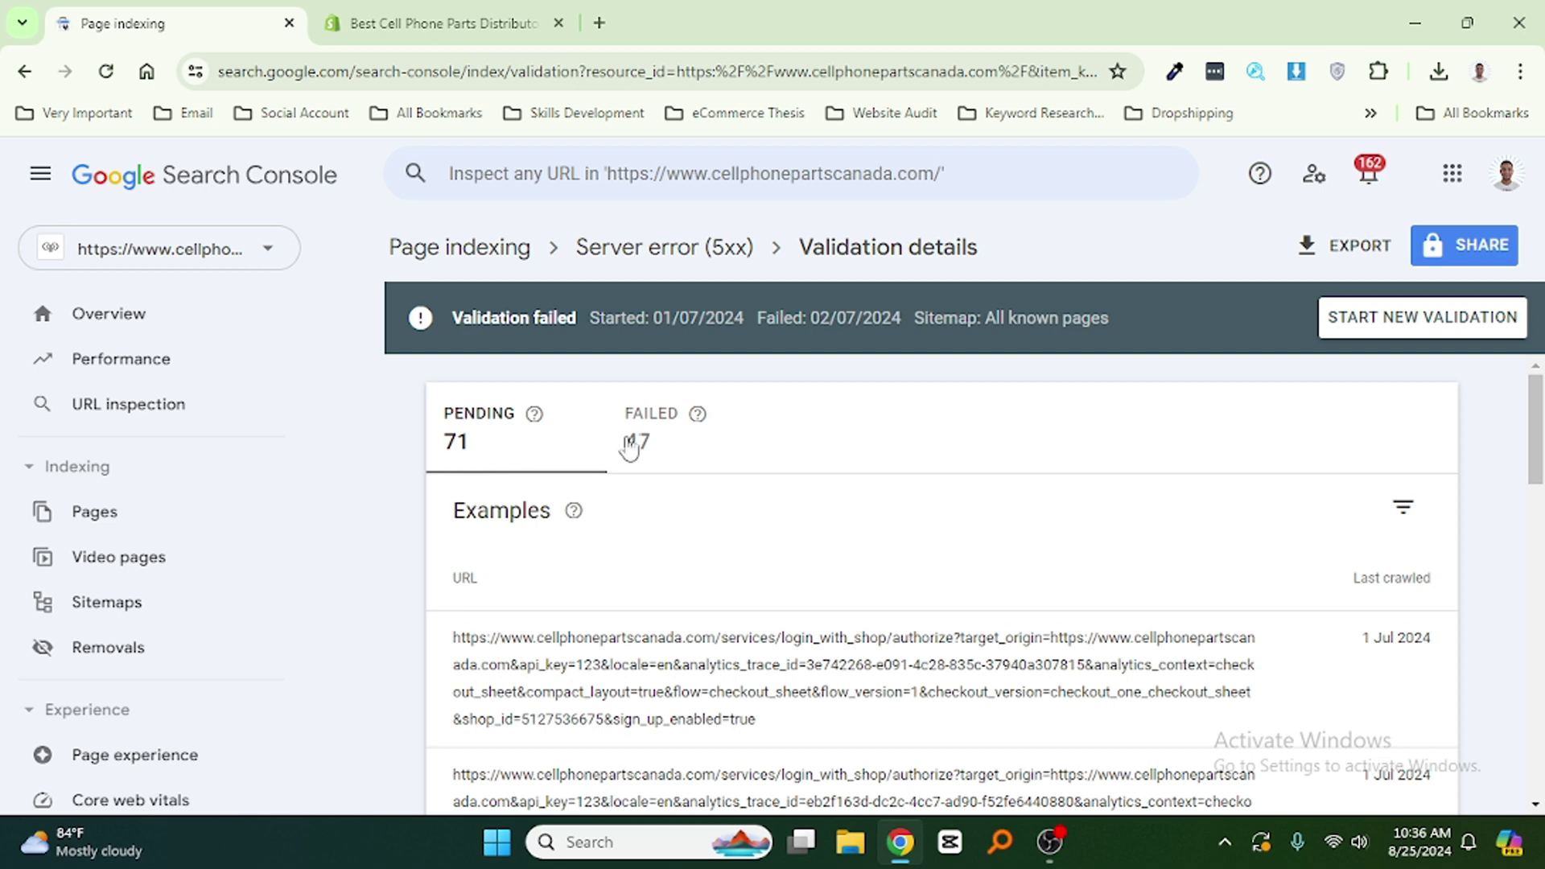
left_click(667, 442)
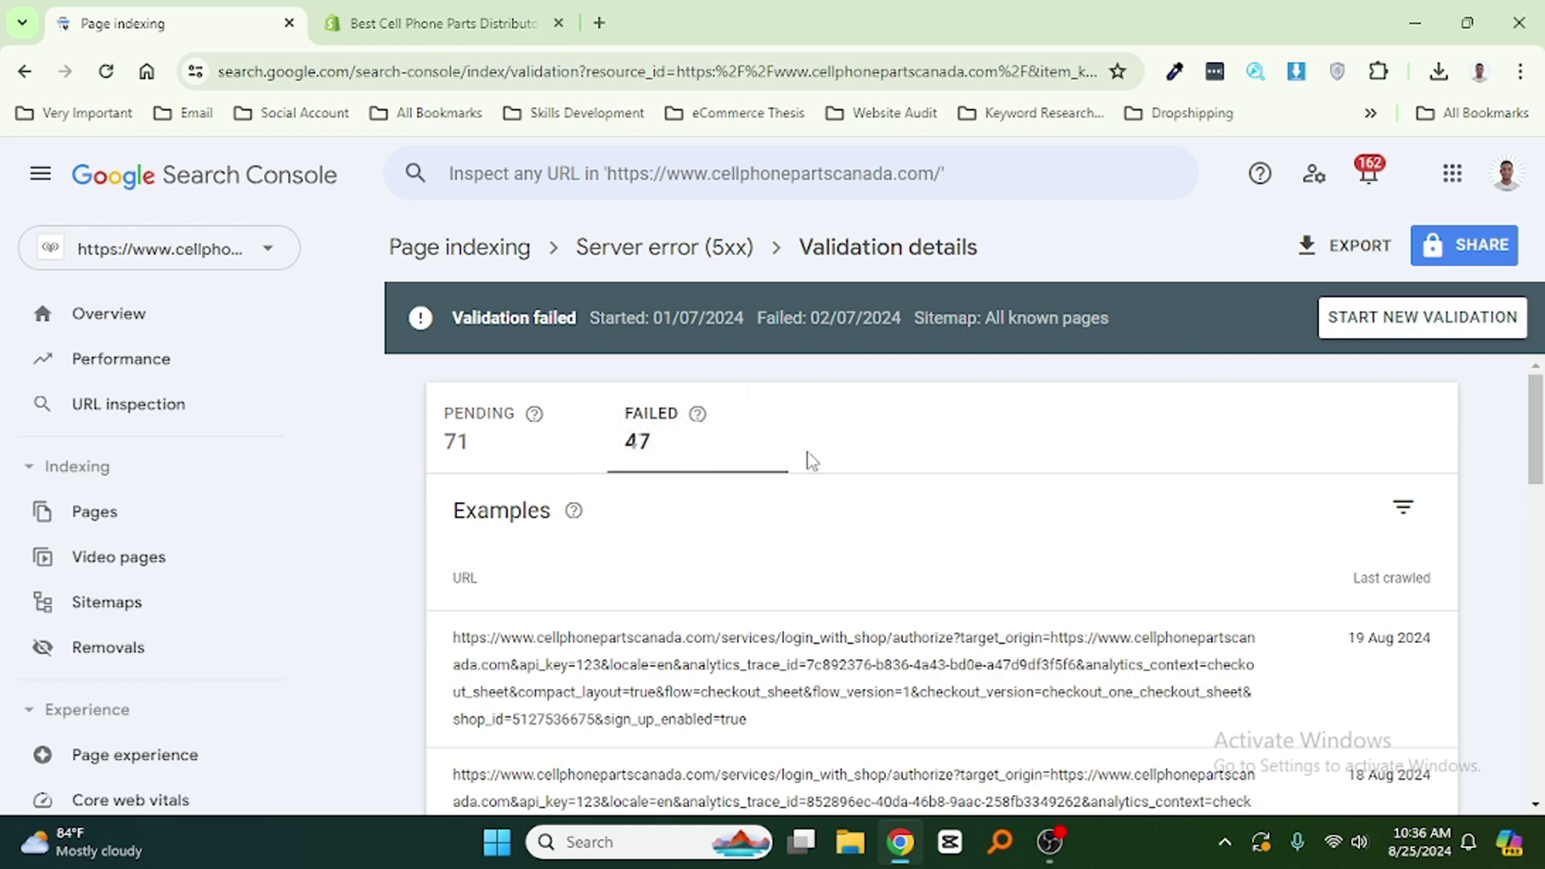
left_click(494, 431)
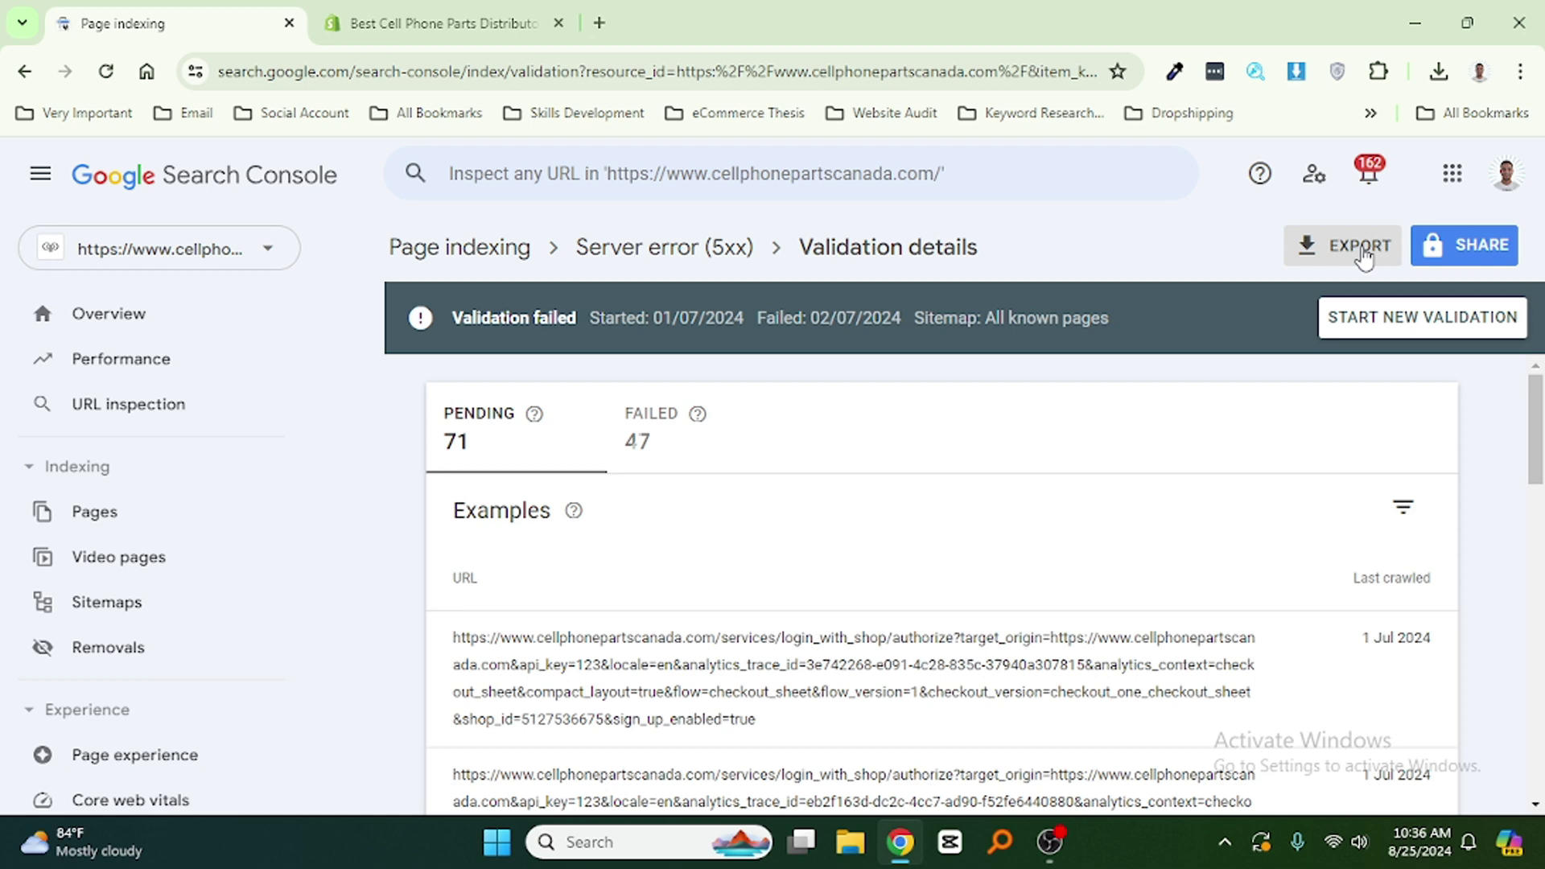
Export the 5xx validation URL list to a new Google Sheets spreadsheet.
left_click(1316, 254)
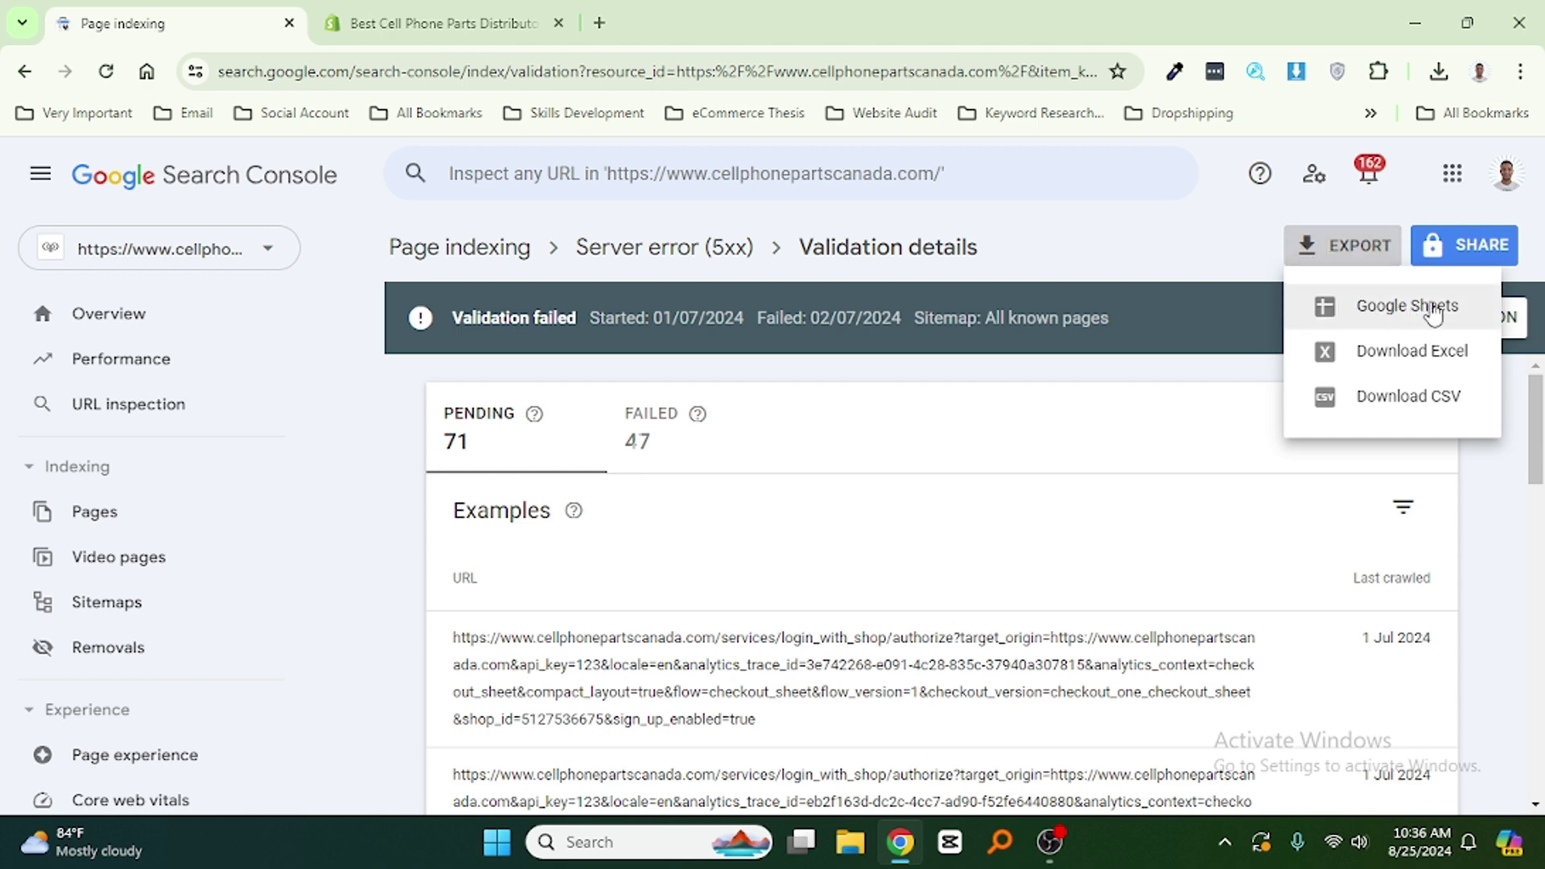
left_click(1455, 314)
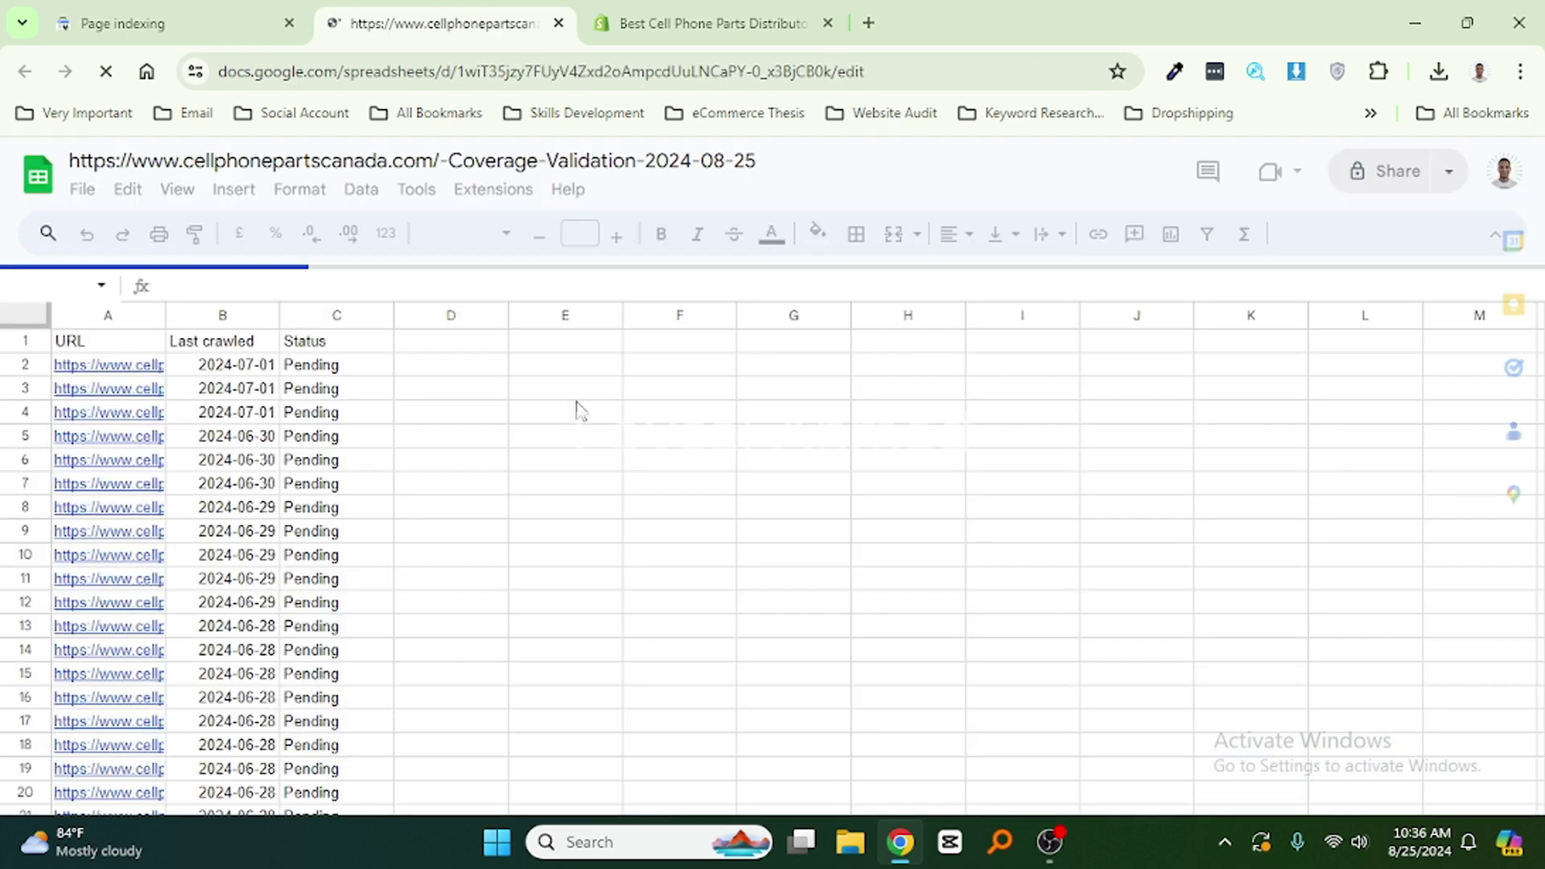
Auto-fit column A to reveal the full login URLs and copy the whole column.
left_click(131, 310)
double_click(165, 311)
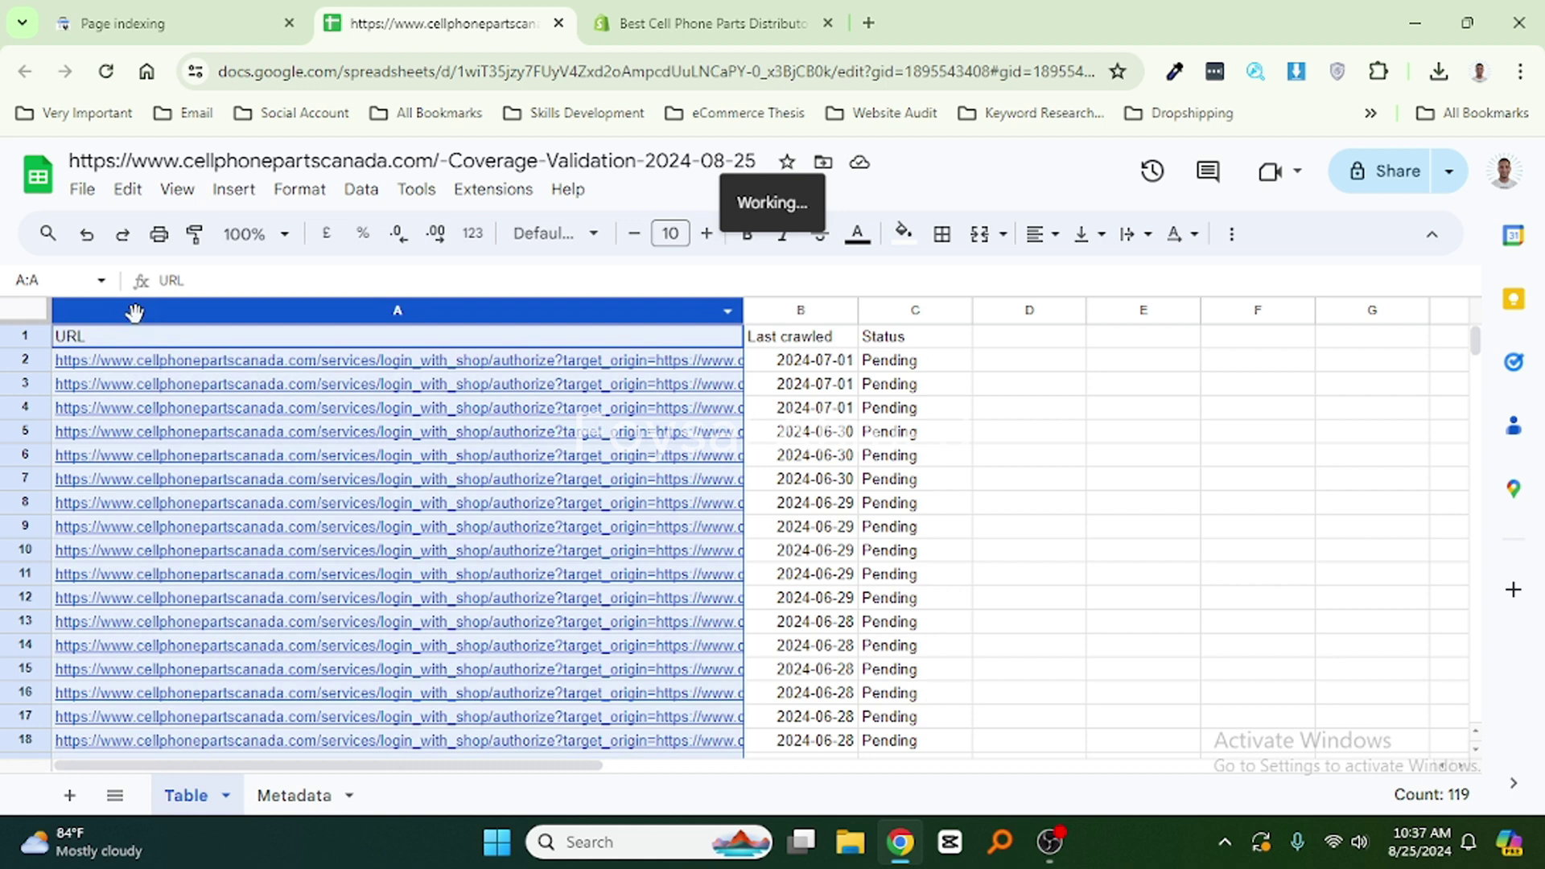
right_click(175, 406)
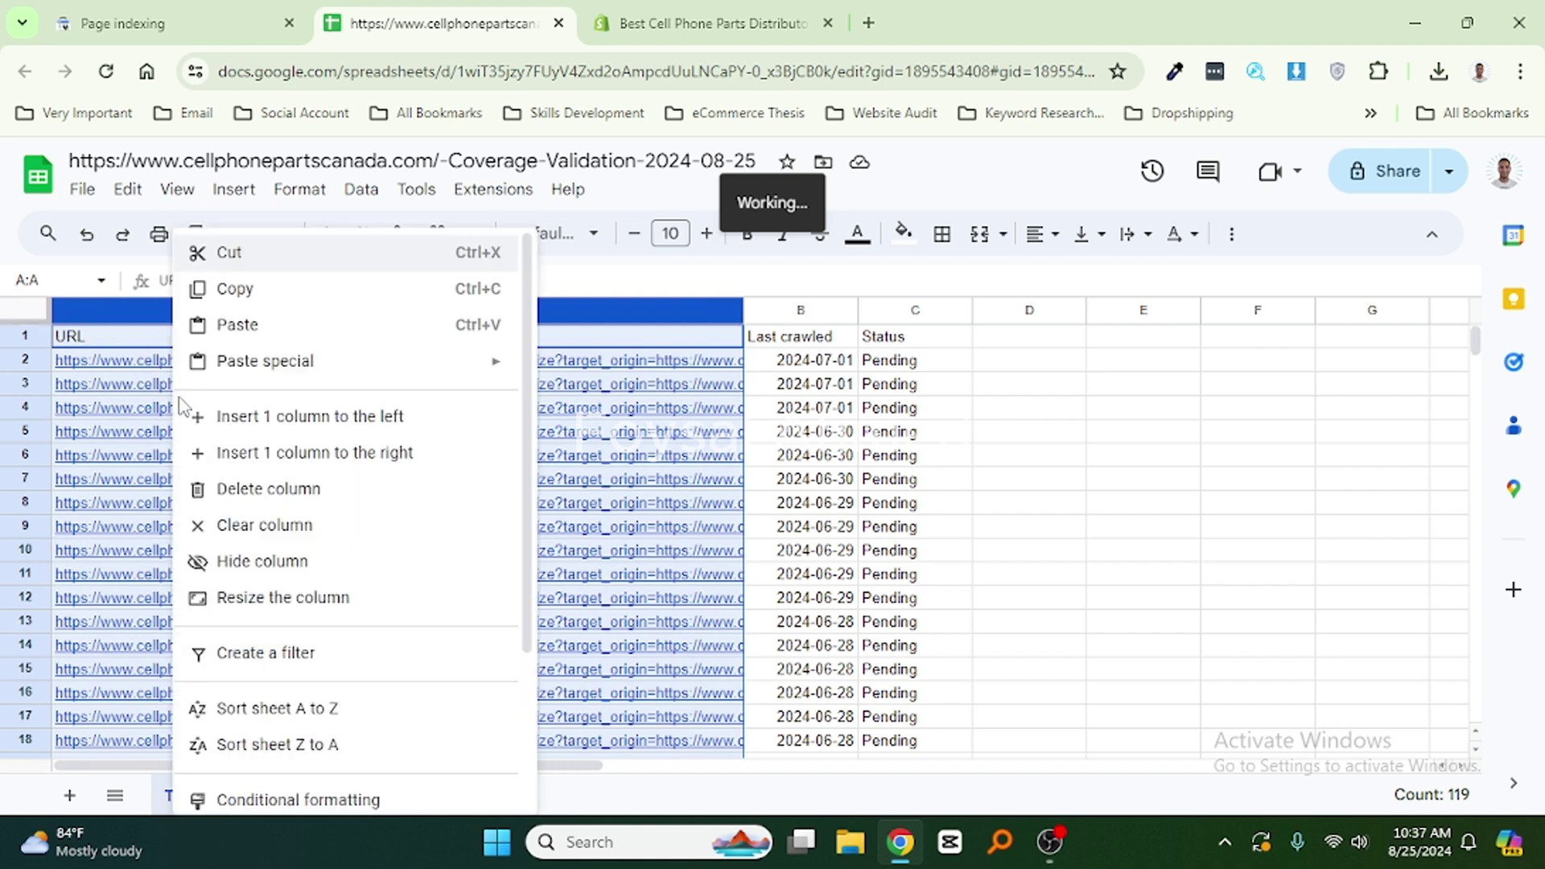
left_click(230, 292)
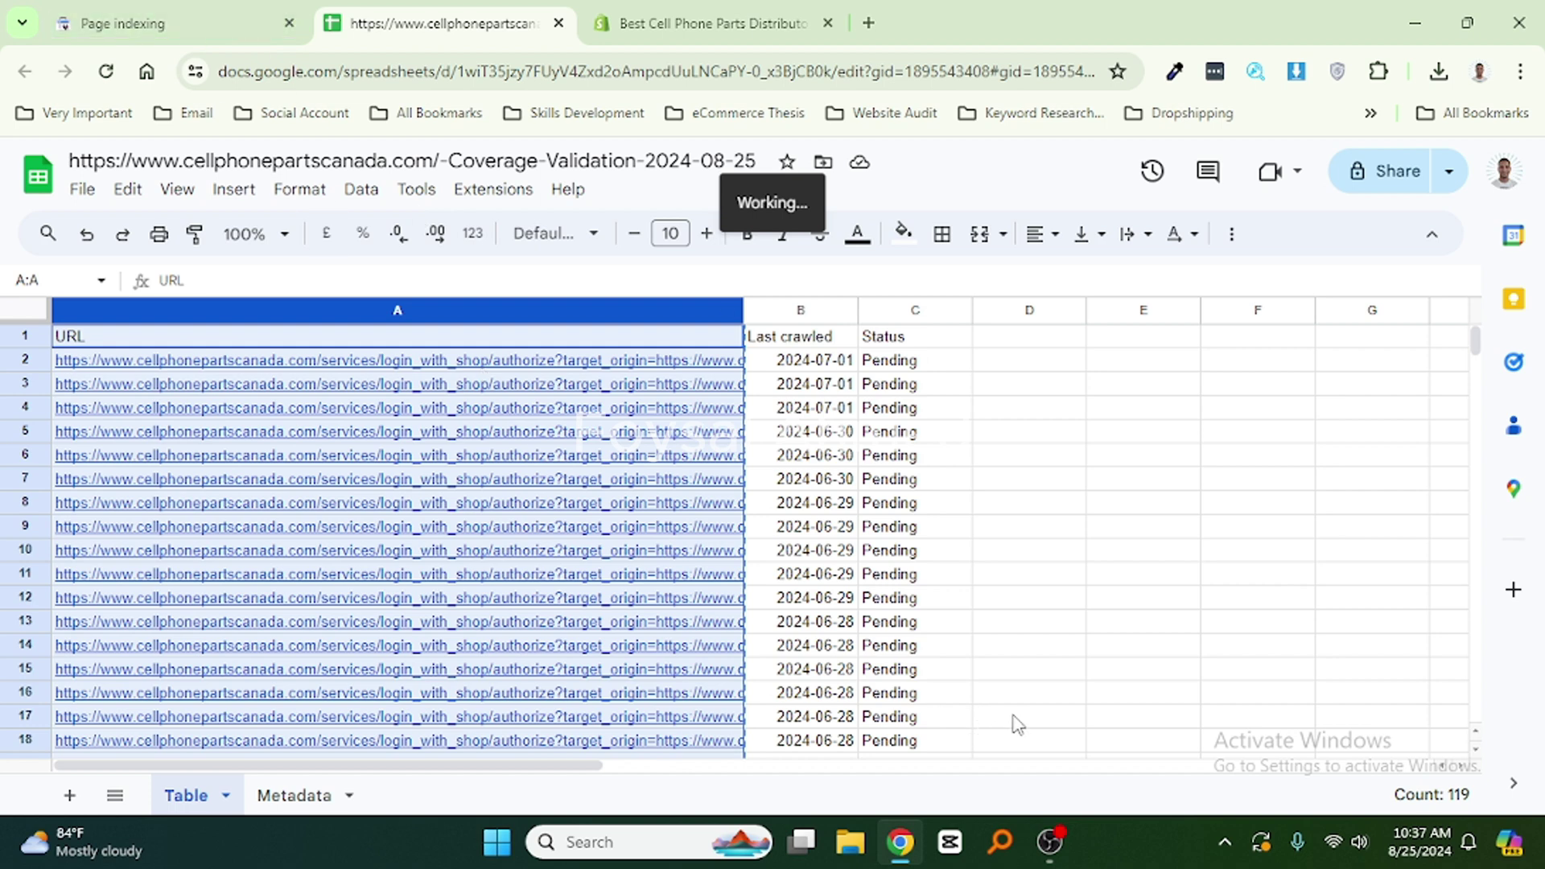
left_click(617, 842)
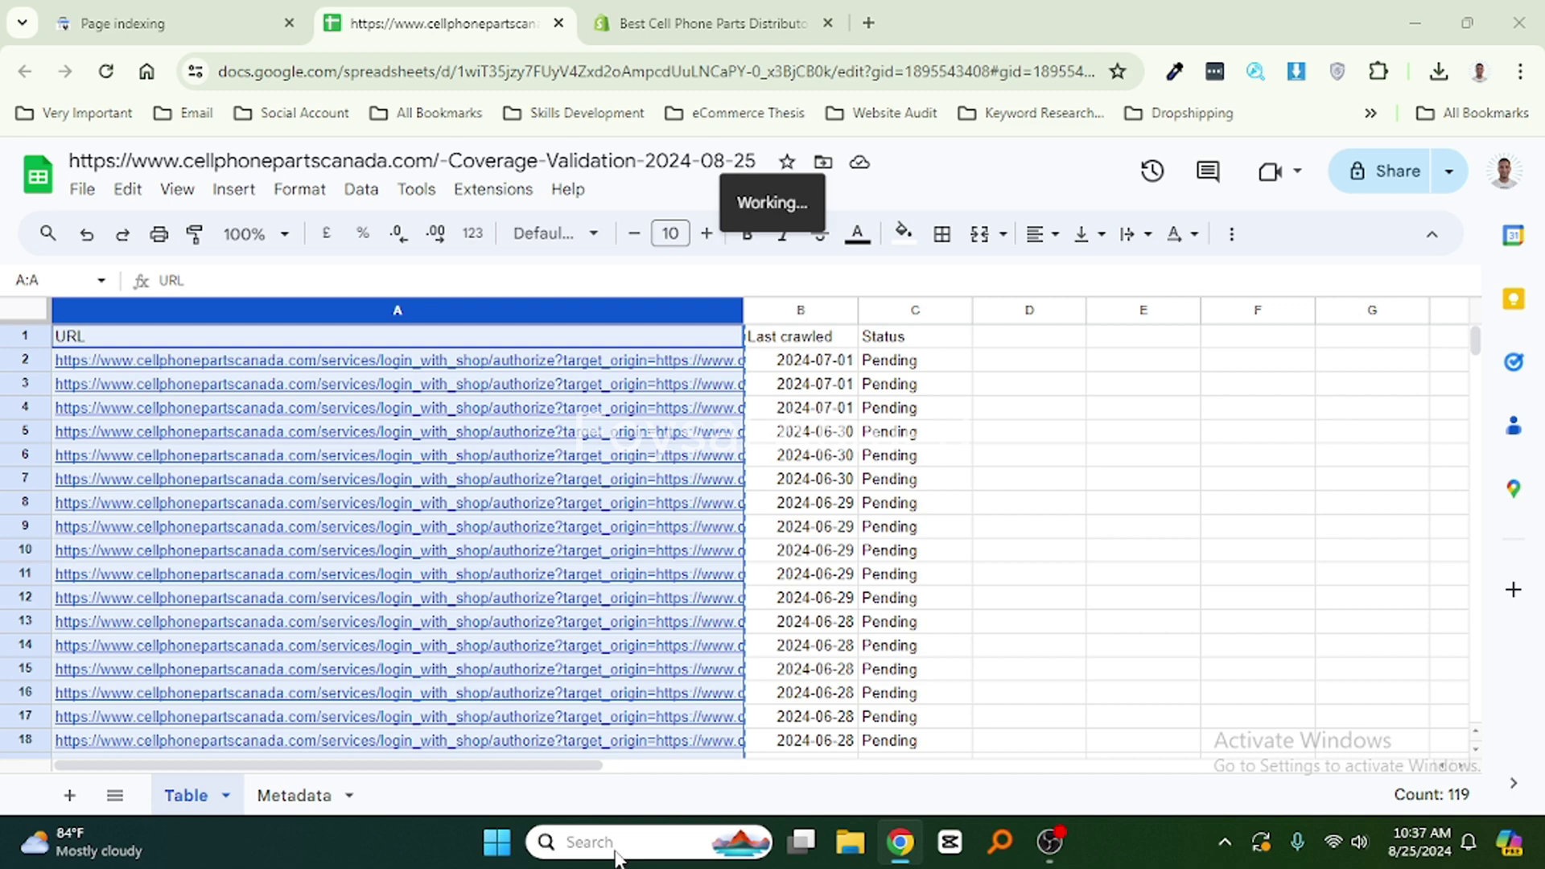
Paste the copied URL column into a new Sublime Text document.
type("s")
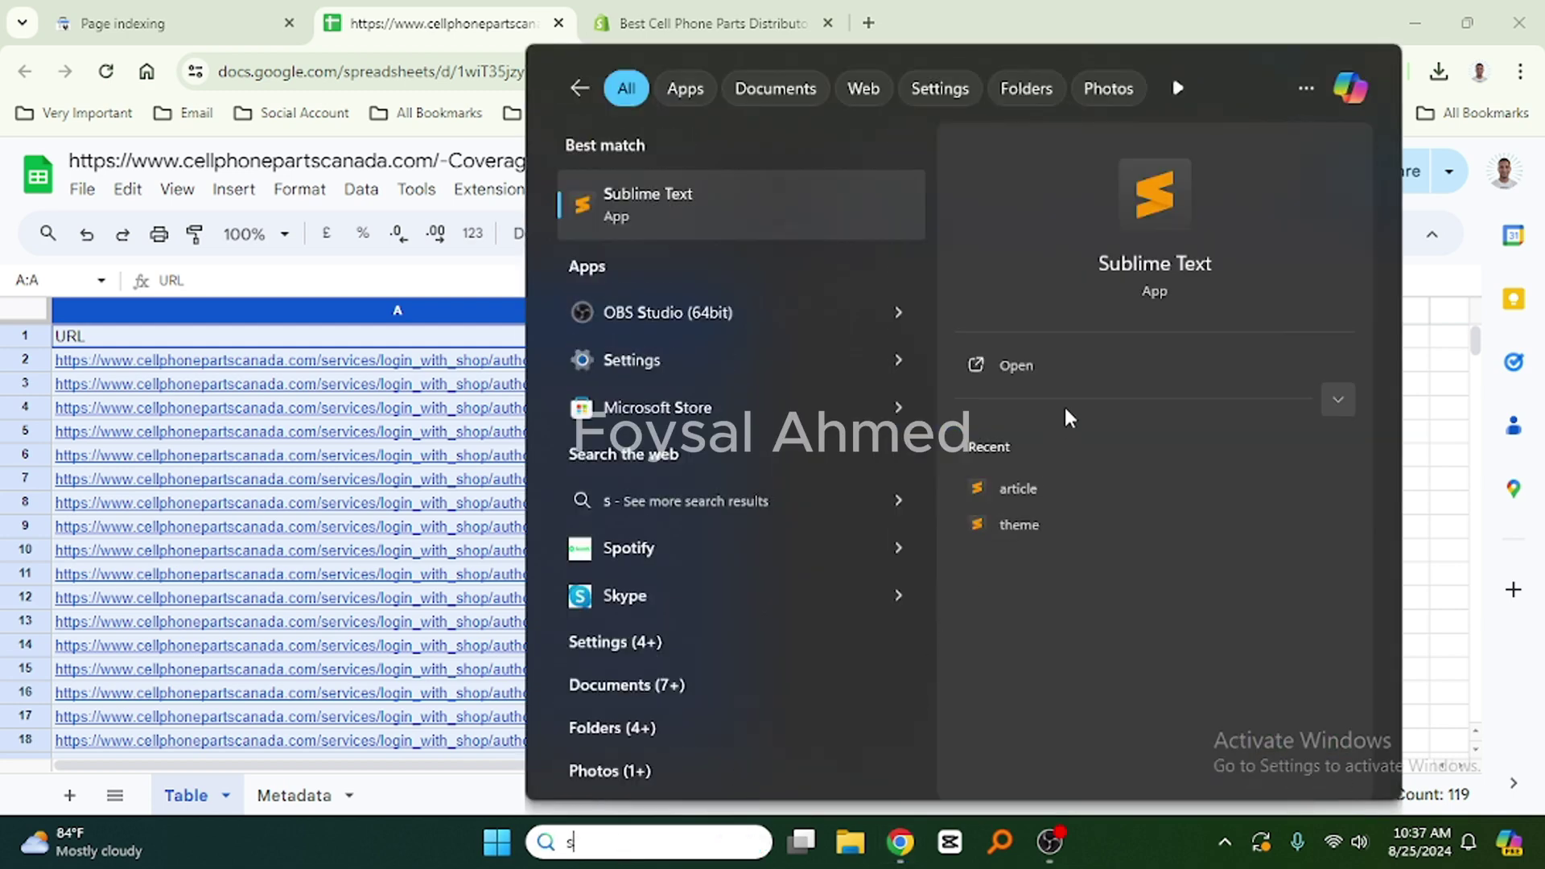
left_click(1037, 370)
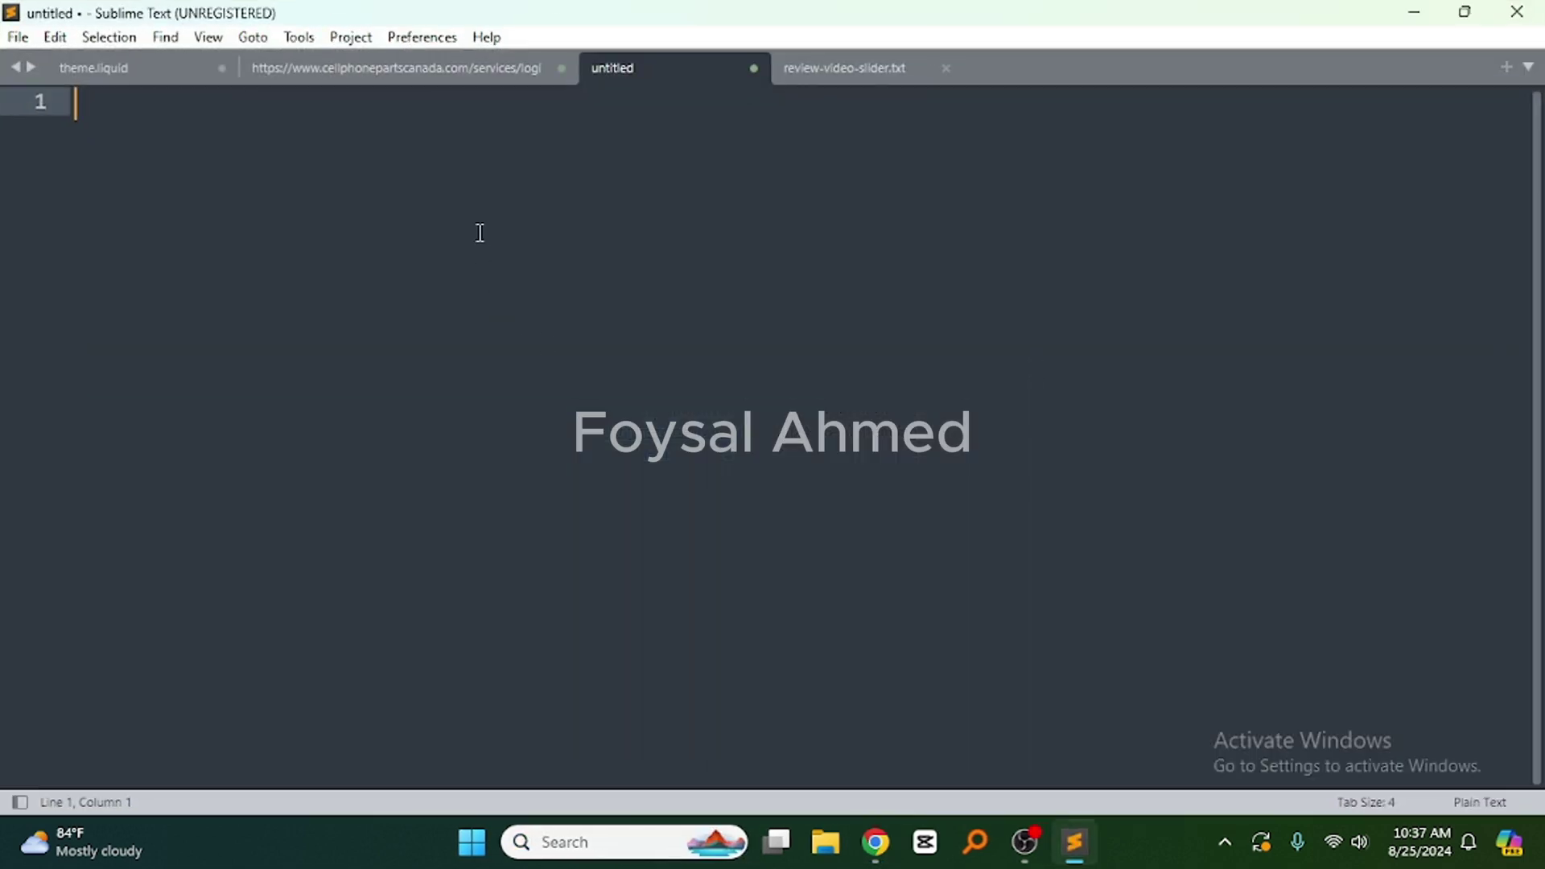
right_click(504, 194)
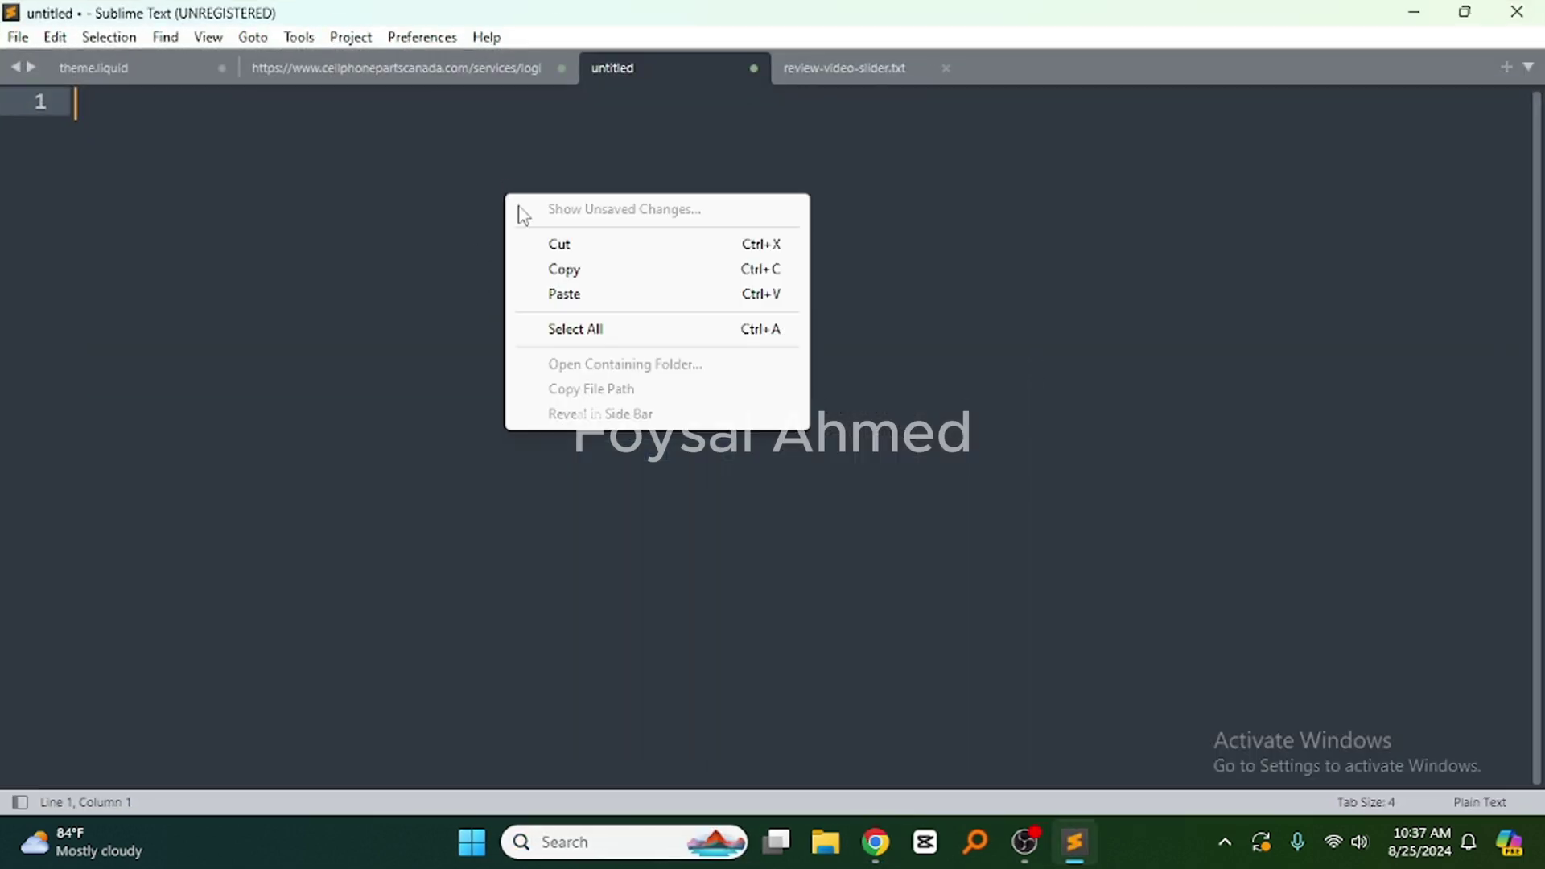
left_click(583, 296)
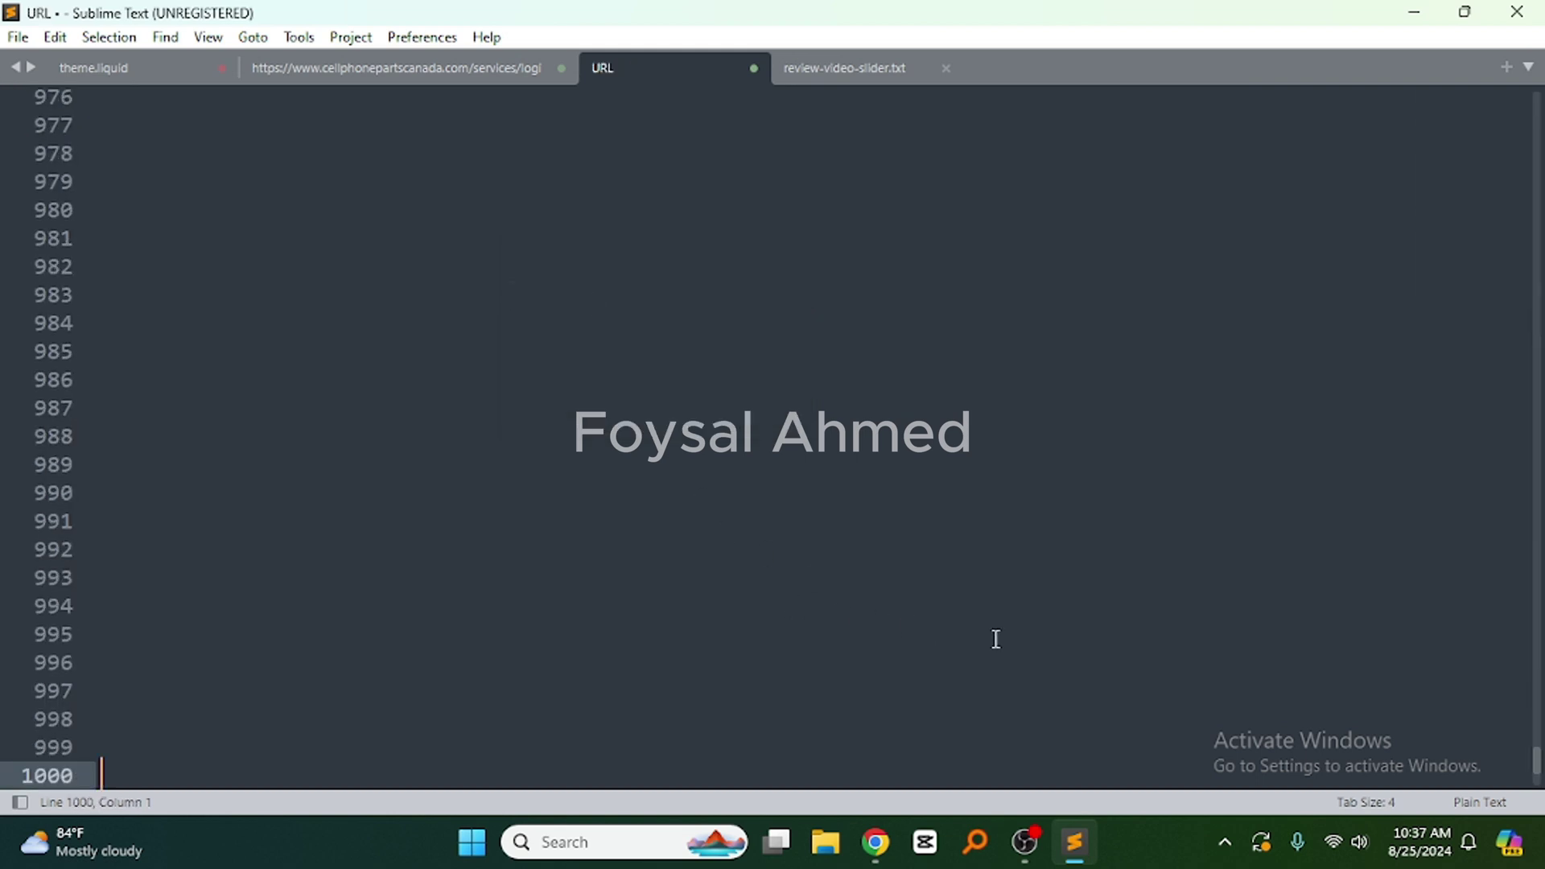
Cut URL lines 2–119 out of the document, leaving only the header line.
left_click_drag(1537, 761, 1489, 389)
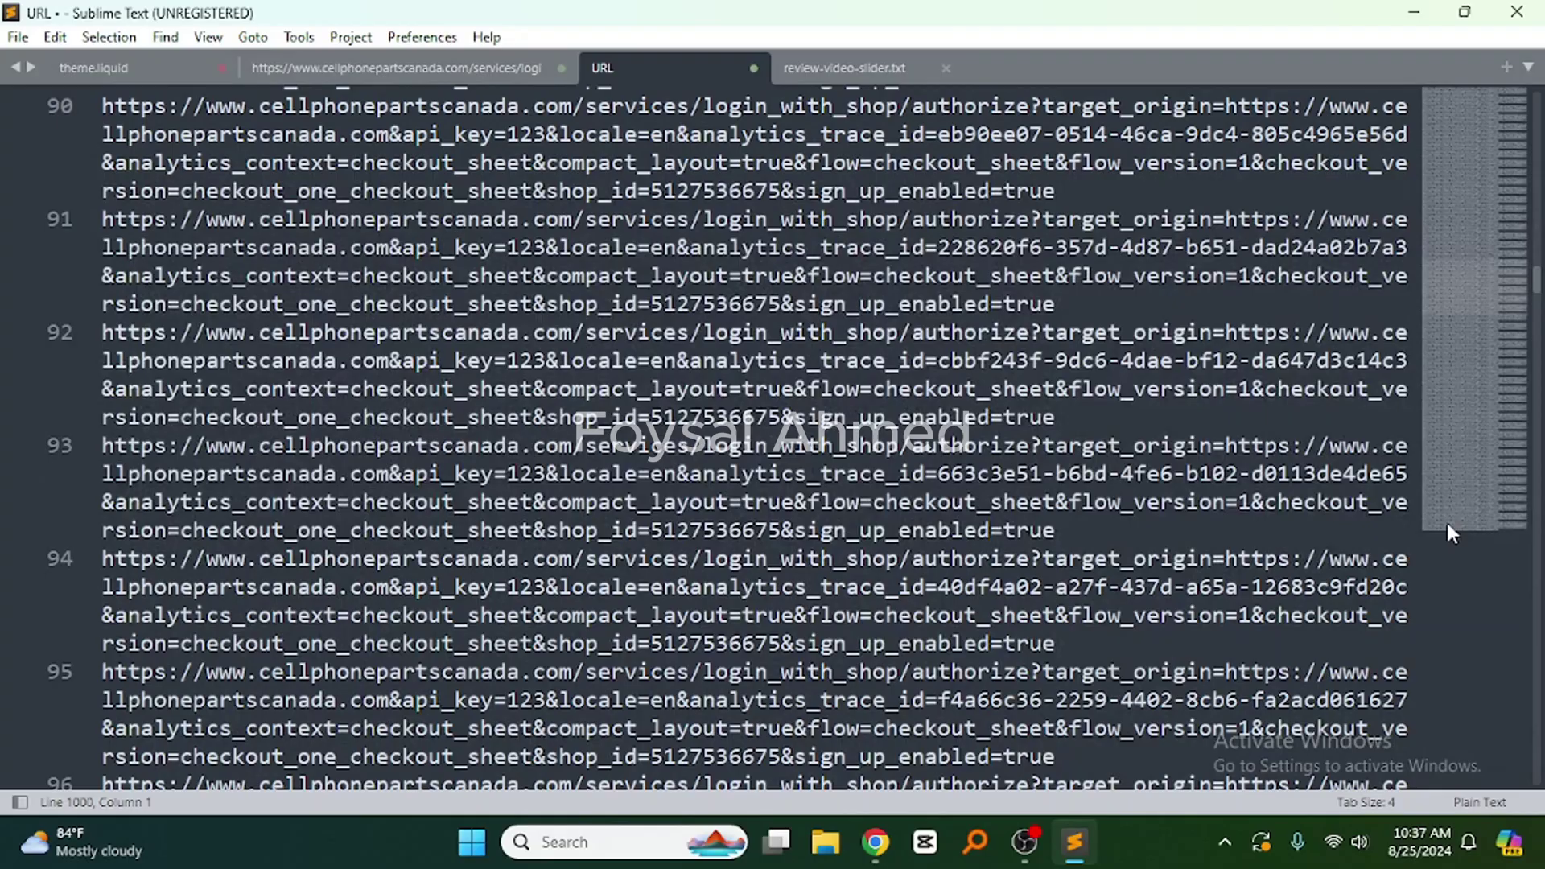
scroll(1446, 533, "down", 3)
scroll(1427, 589, "down", 8)
scroll(1434, 325, "down", 2)
scroll(1458, 335, "down", 10)
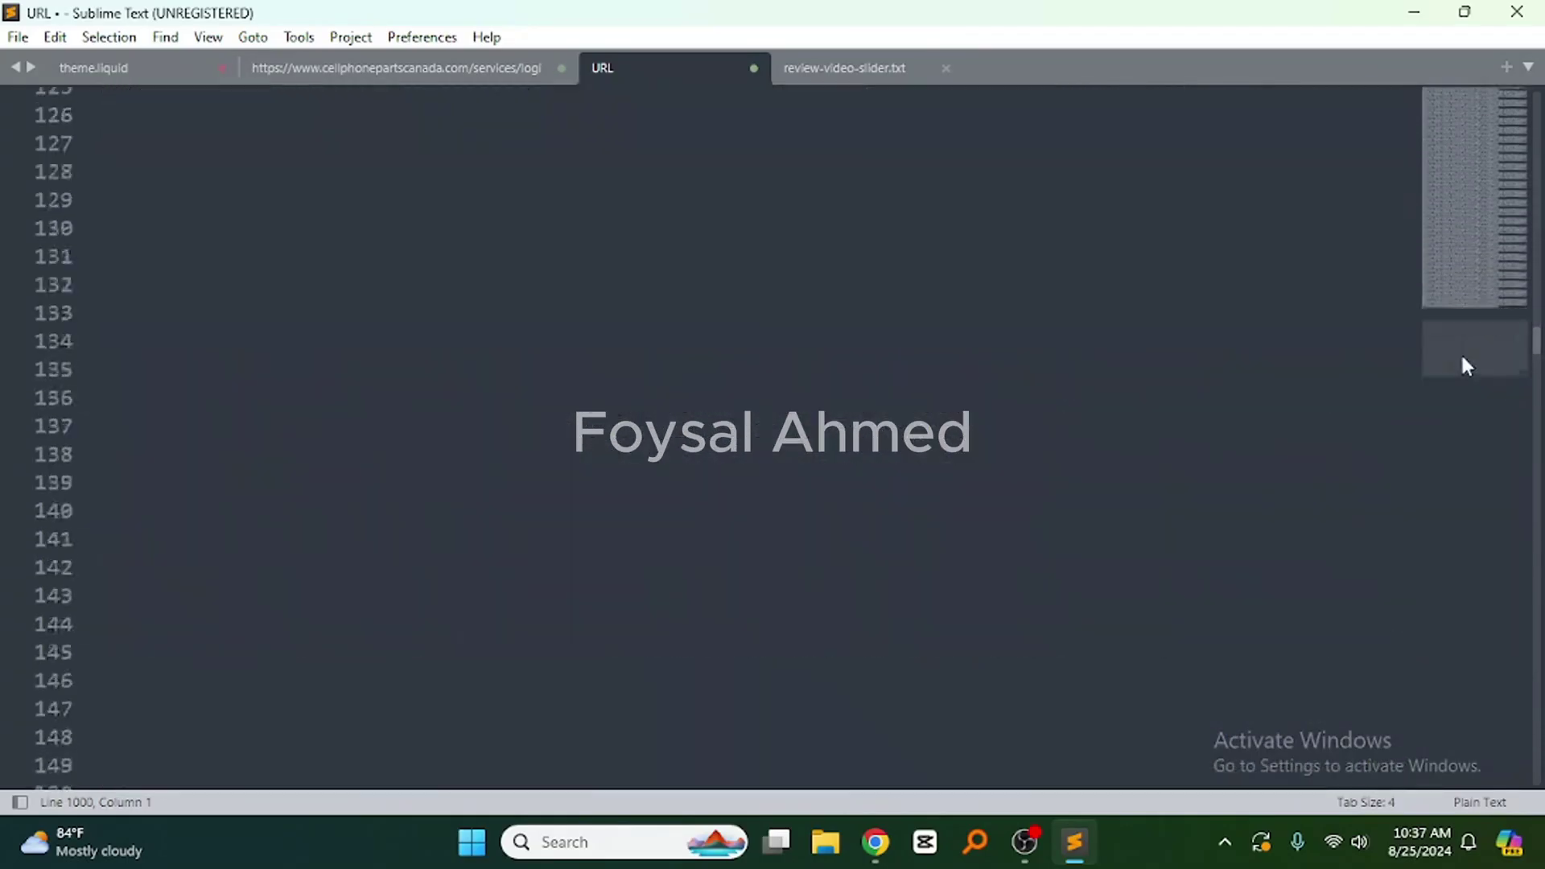
scroll(1461, 355, "up", 8)
scroll(1461, 341, "down", 1)
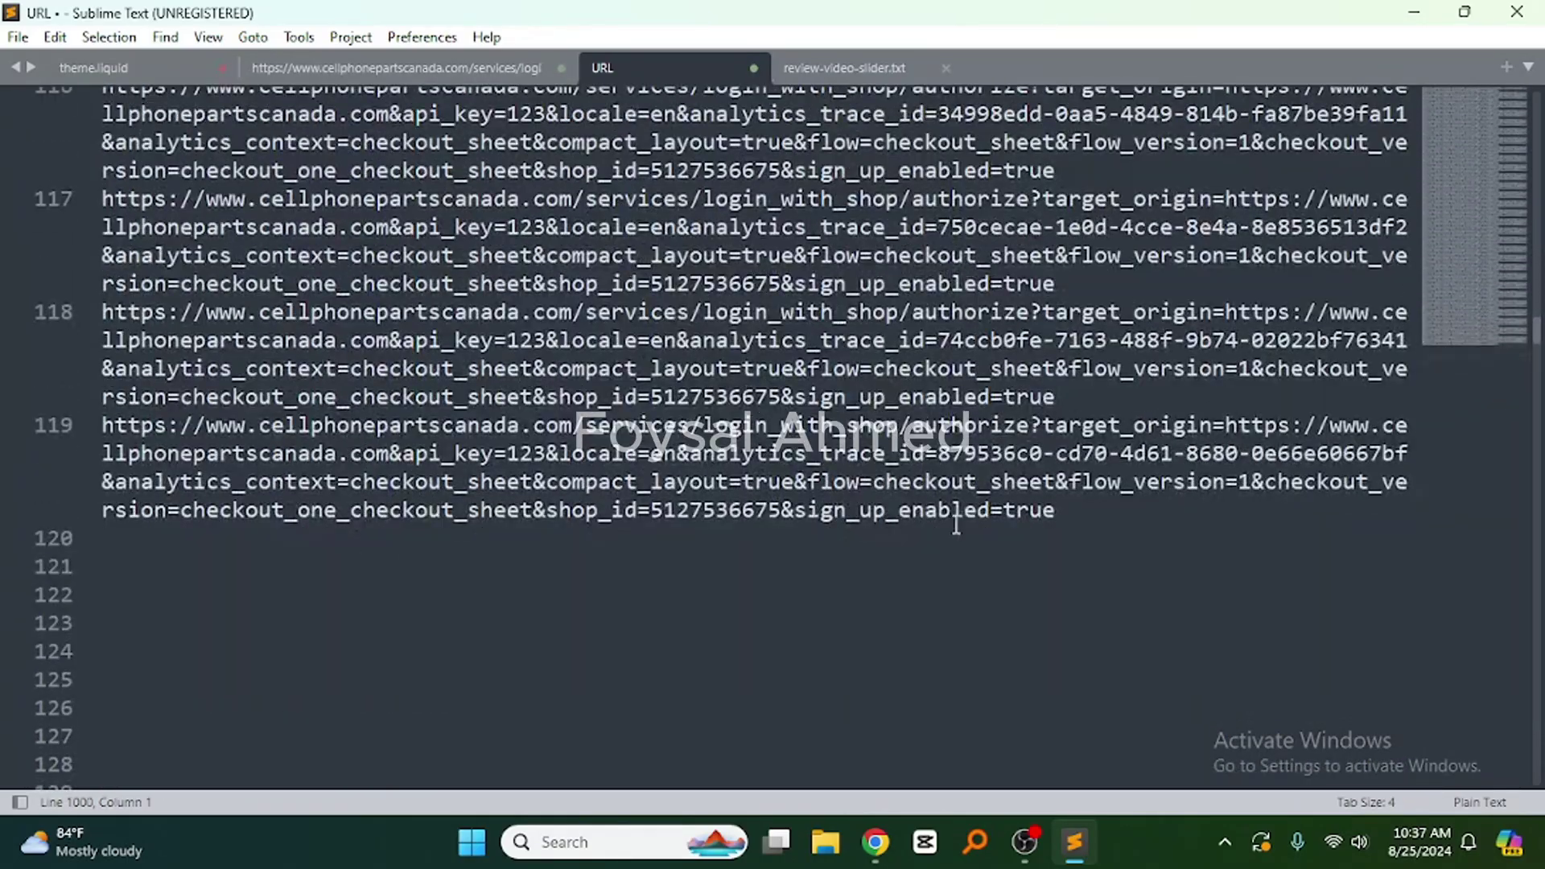
mouse_move(1057, 525)
left_mouse_down()
mouse_move(102, 84)
mouse_move(46, 6)
mouse_move(88, 121)
left_mouse_up()
key("ctrl+x")
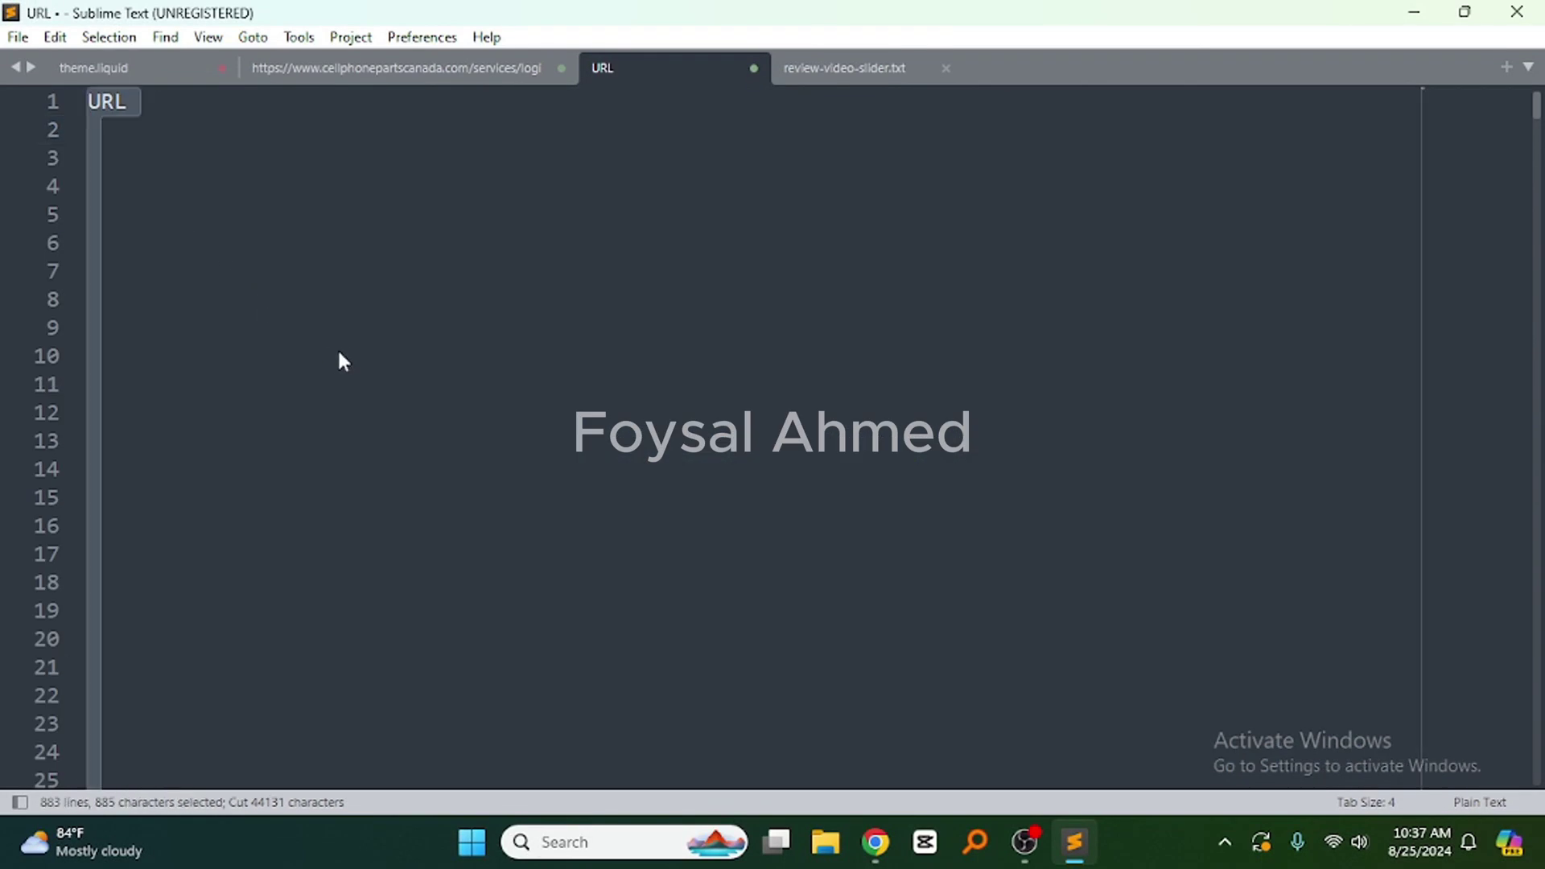
key("BackSpace")
Paste the 118 cut login URLs into the empty document and review the first lines.
right_click(148, 108)
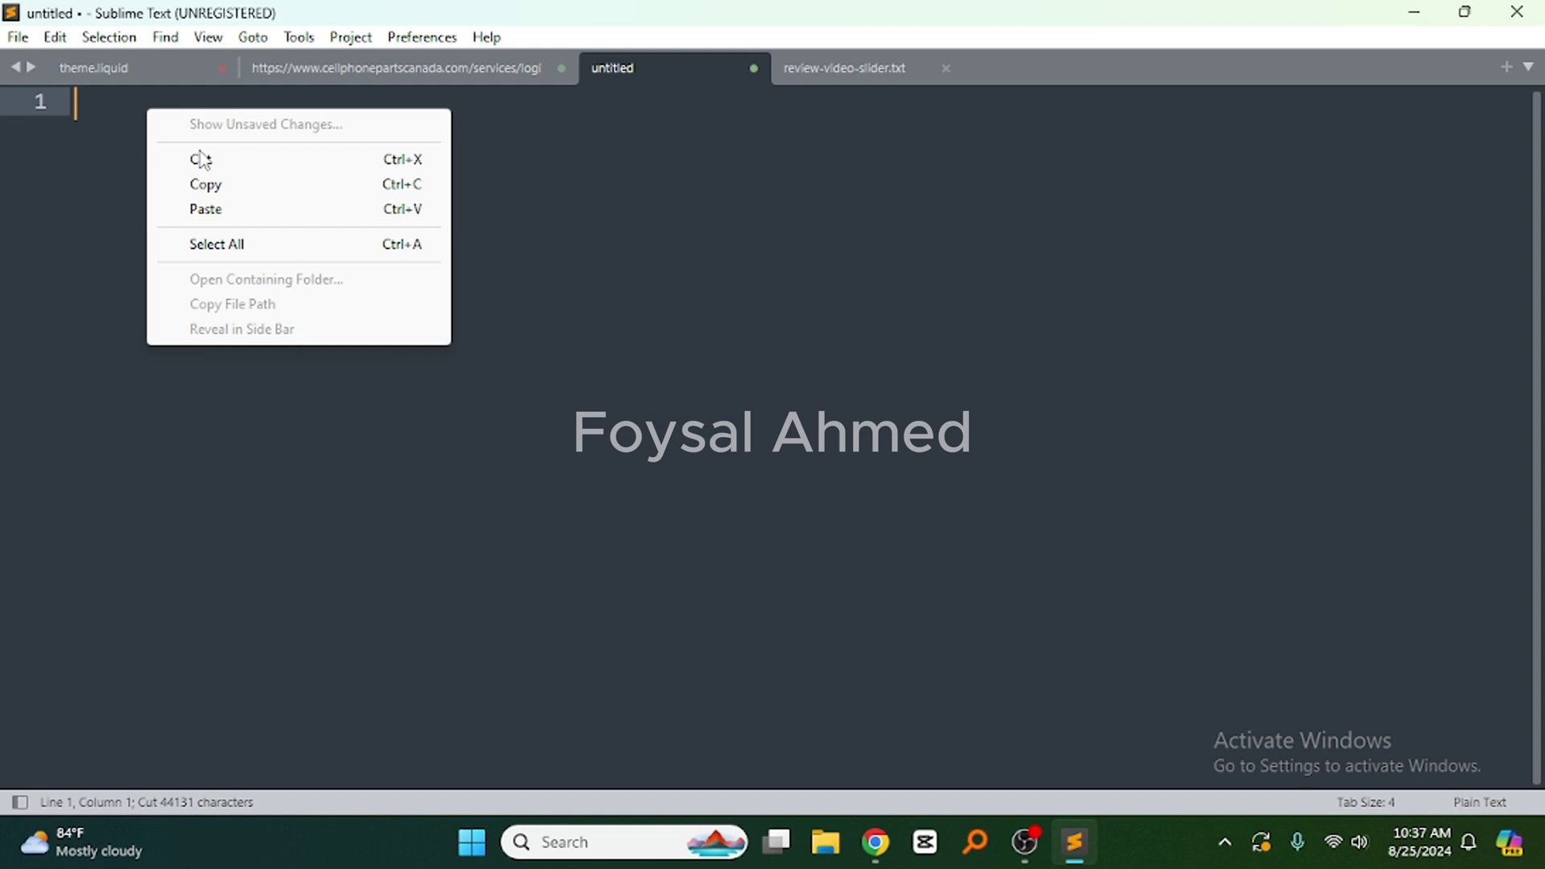
left_click(205, 207)
scroll(814, 687, "down", 4)
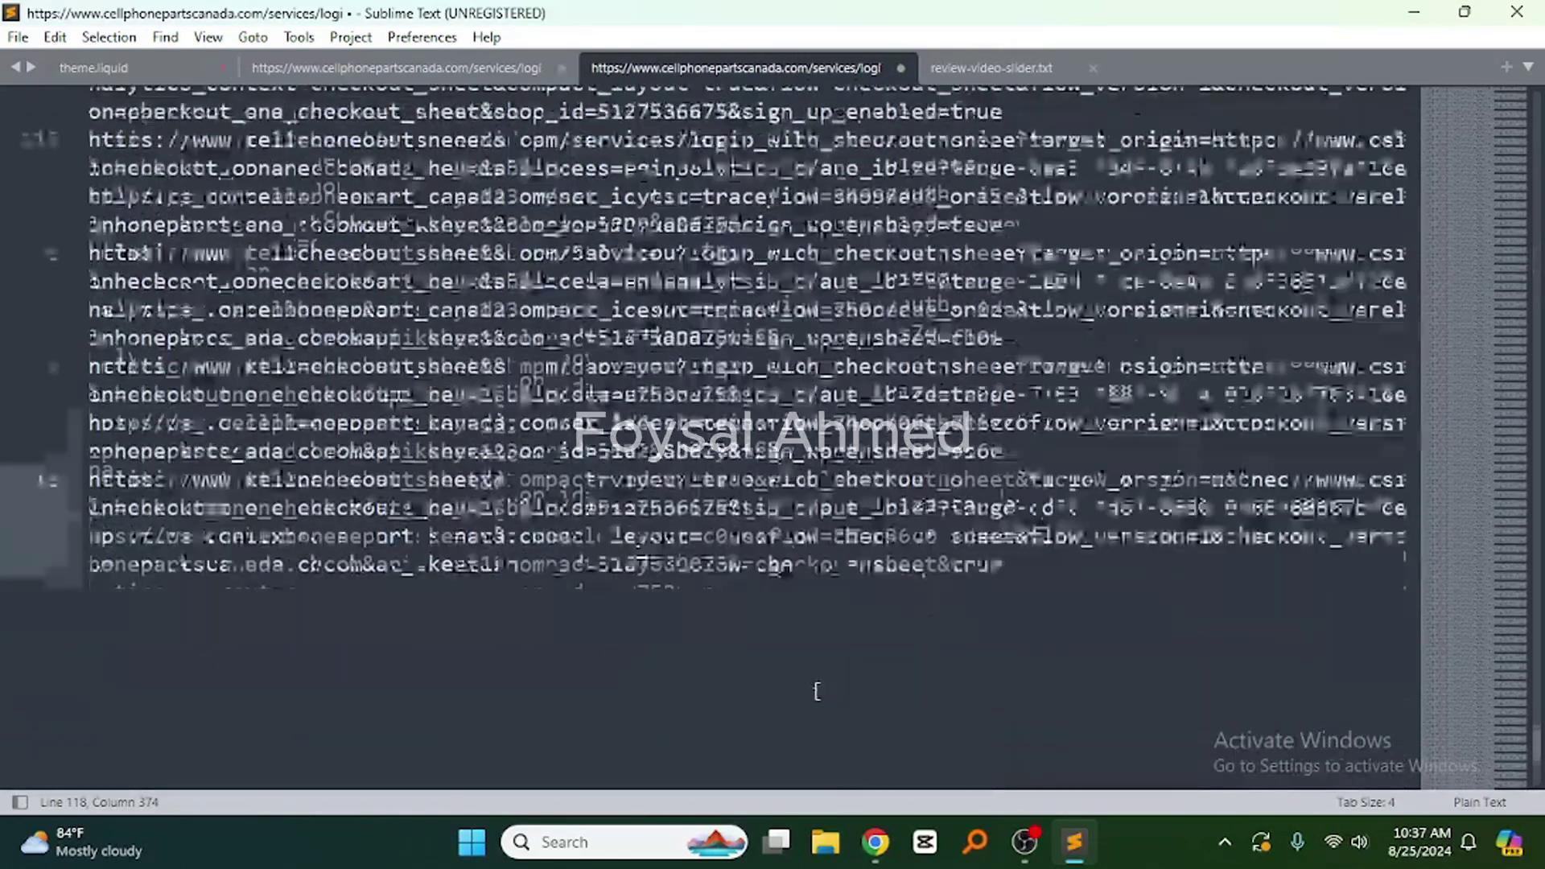
scroll(241, 636, "up", 2)
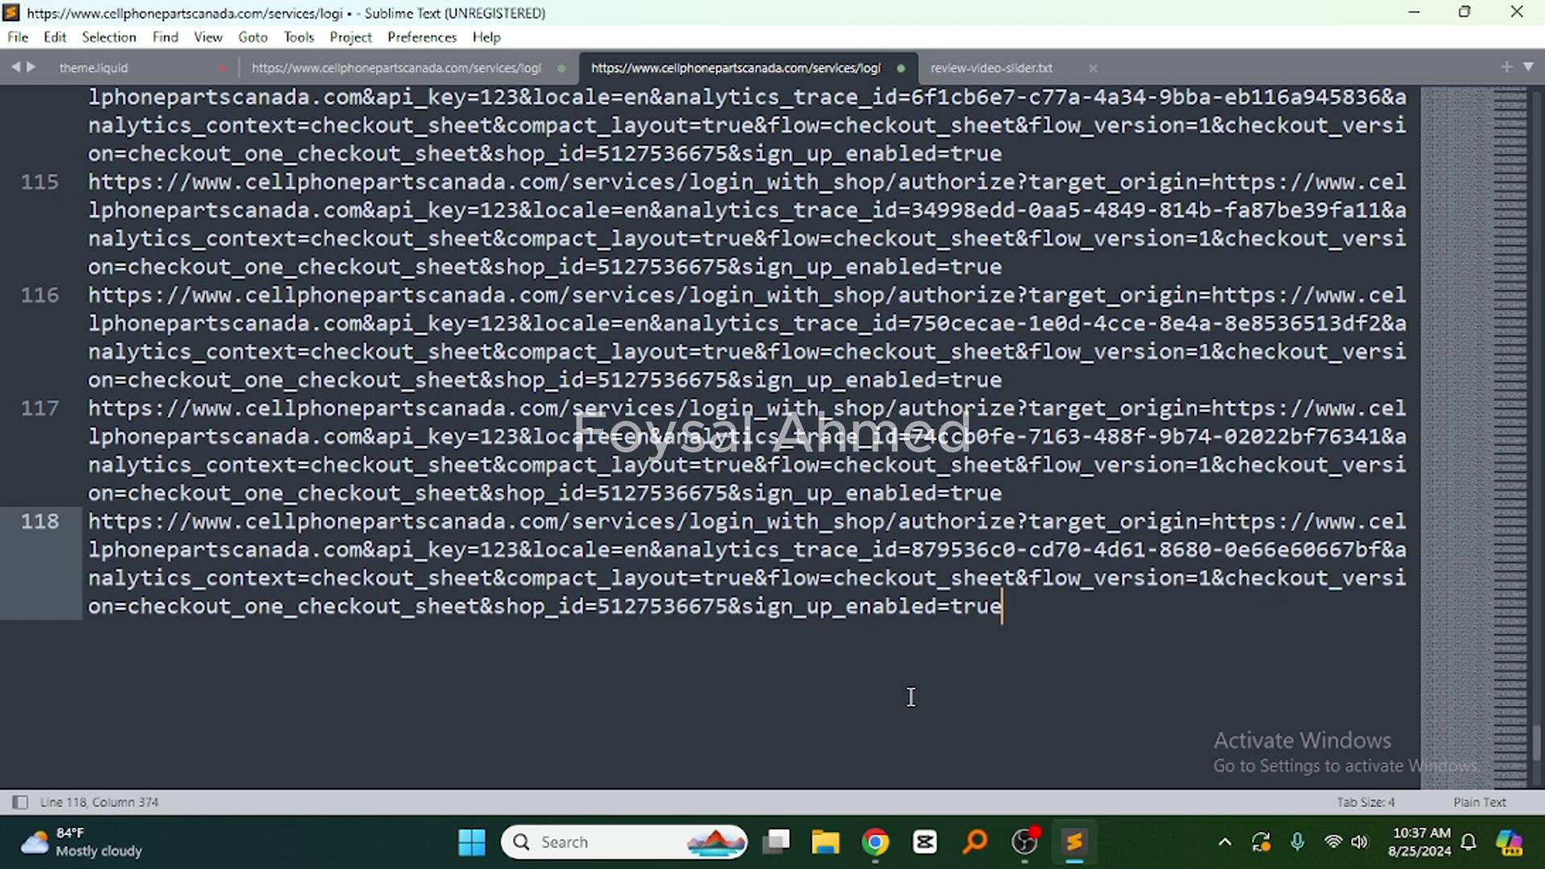
scroll(765, 656, "up", 10)
left_click_drag(1491, 630, 1483, 111)
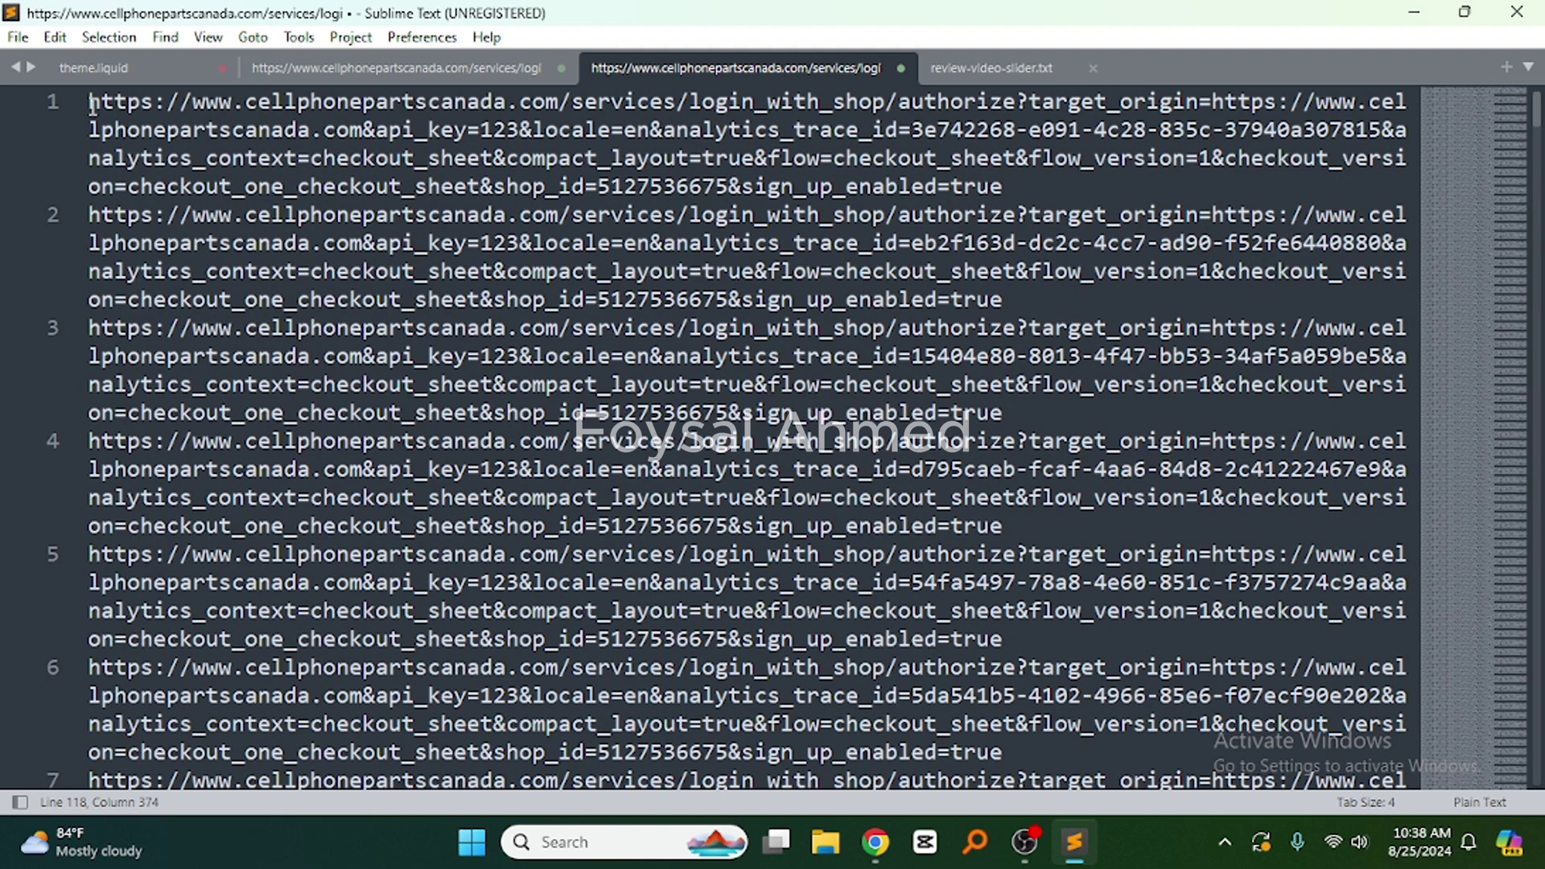
left_click(91, 103)
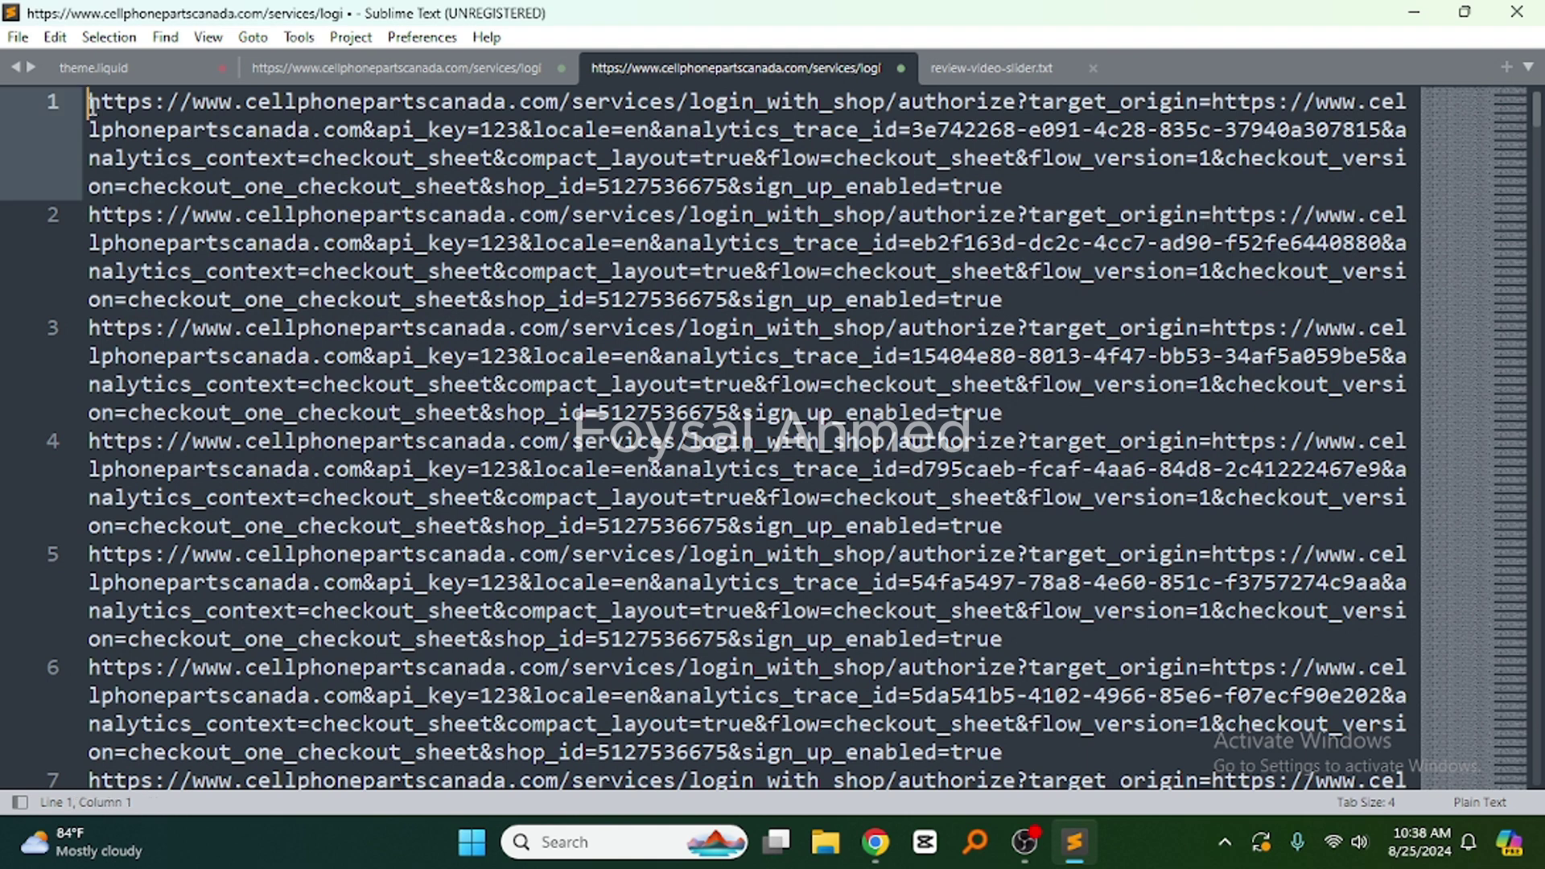
left_click_drag(1002, 187, 87, 96)
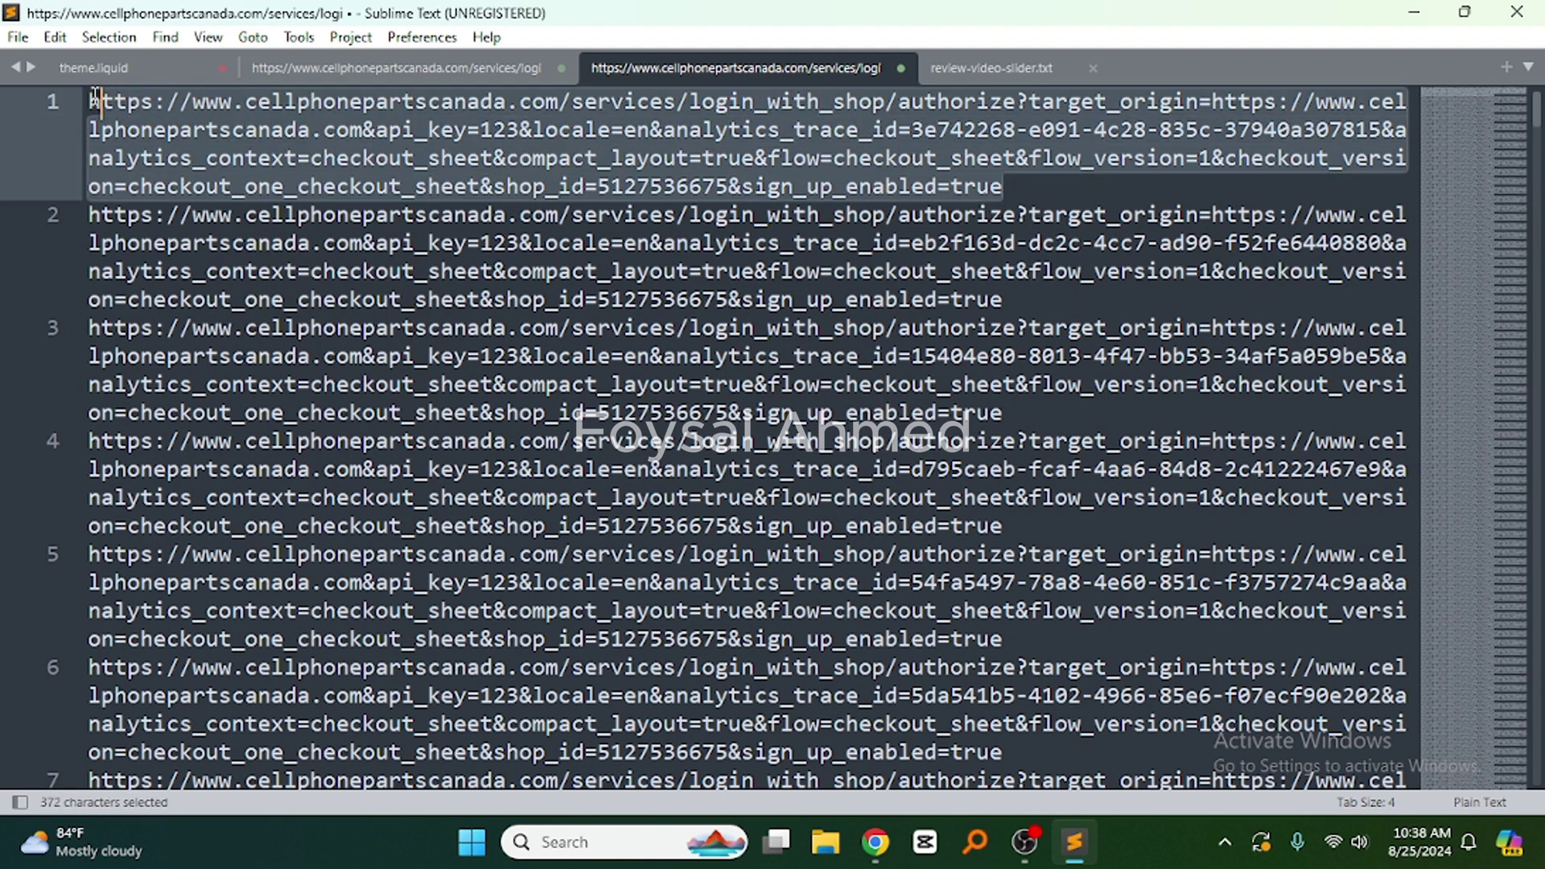
left_click_drag(1016, 304, 50, 228)
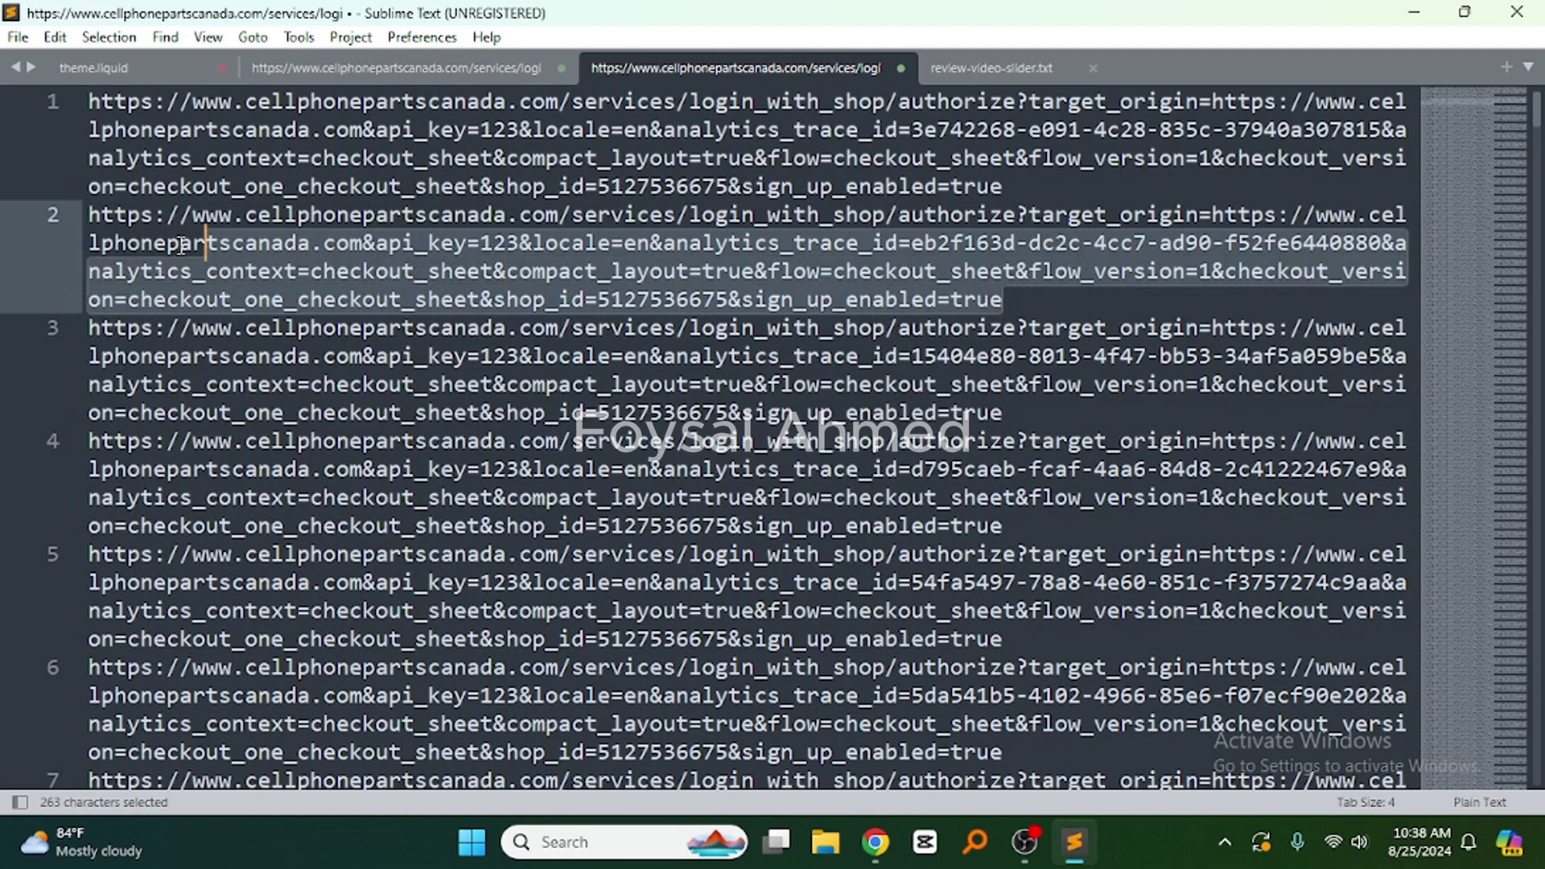
left_click(324, 245)
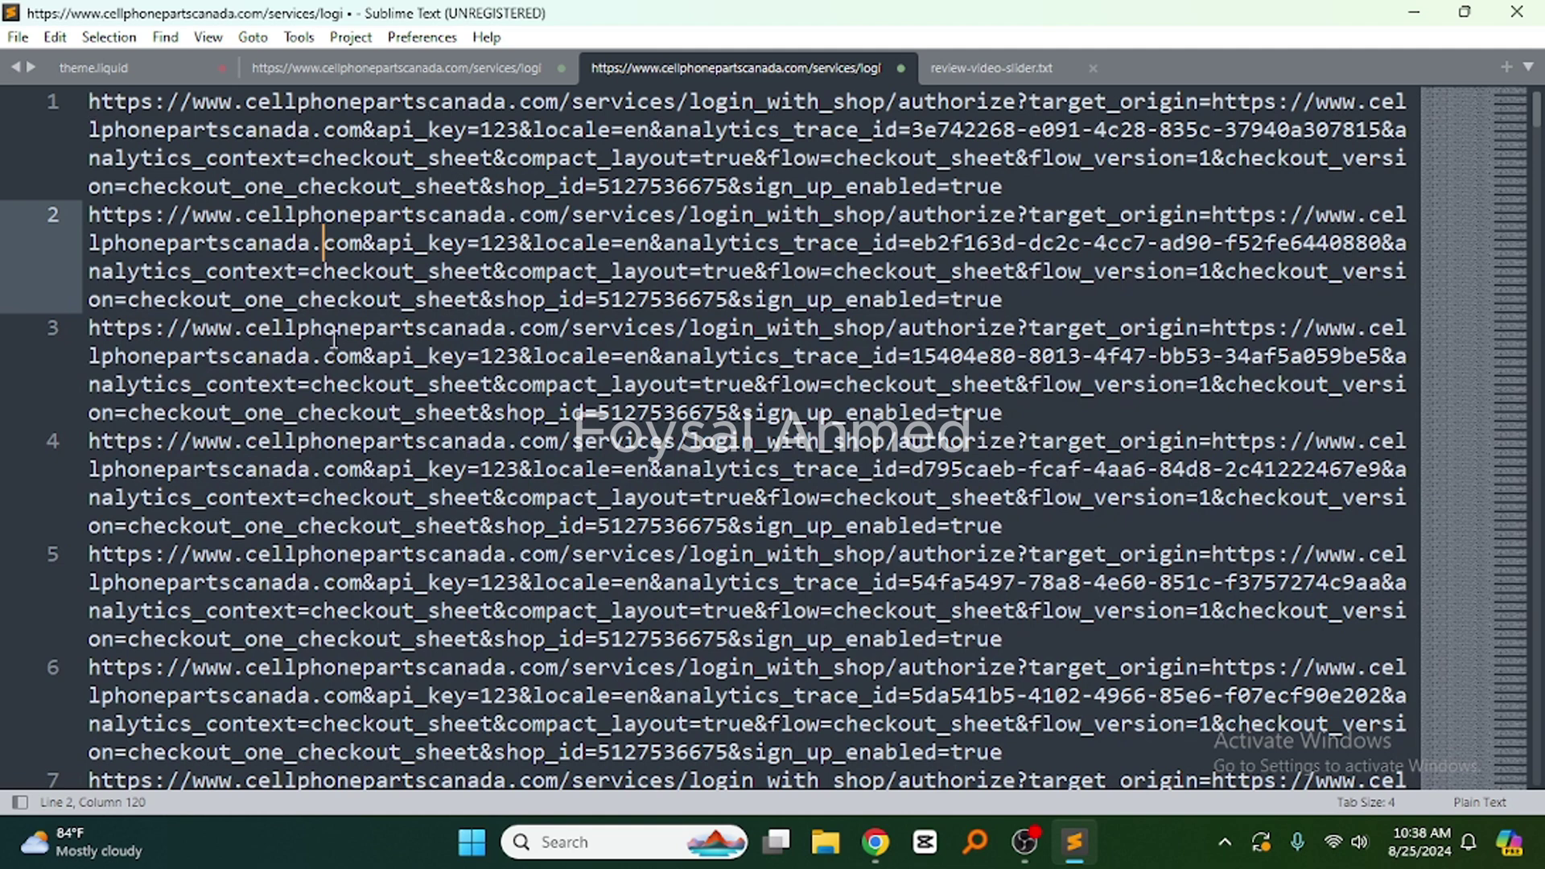
left_click(416, 380)
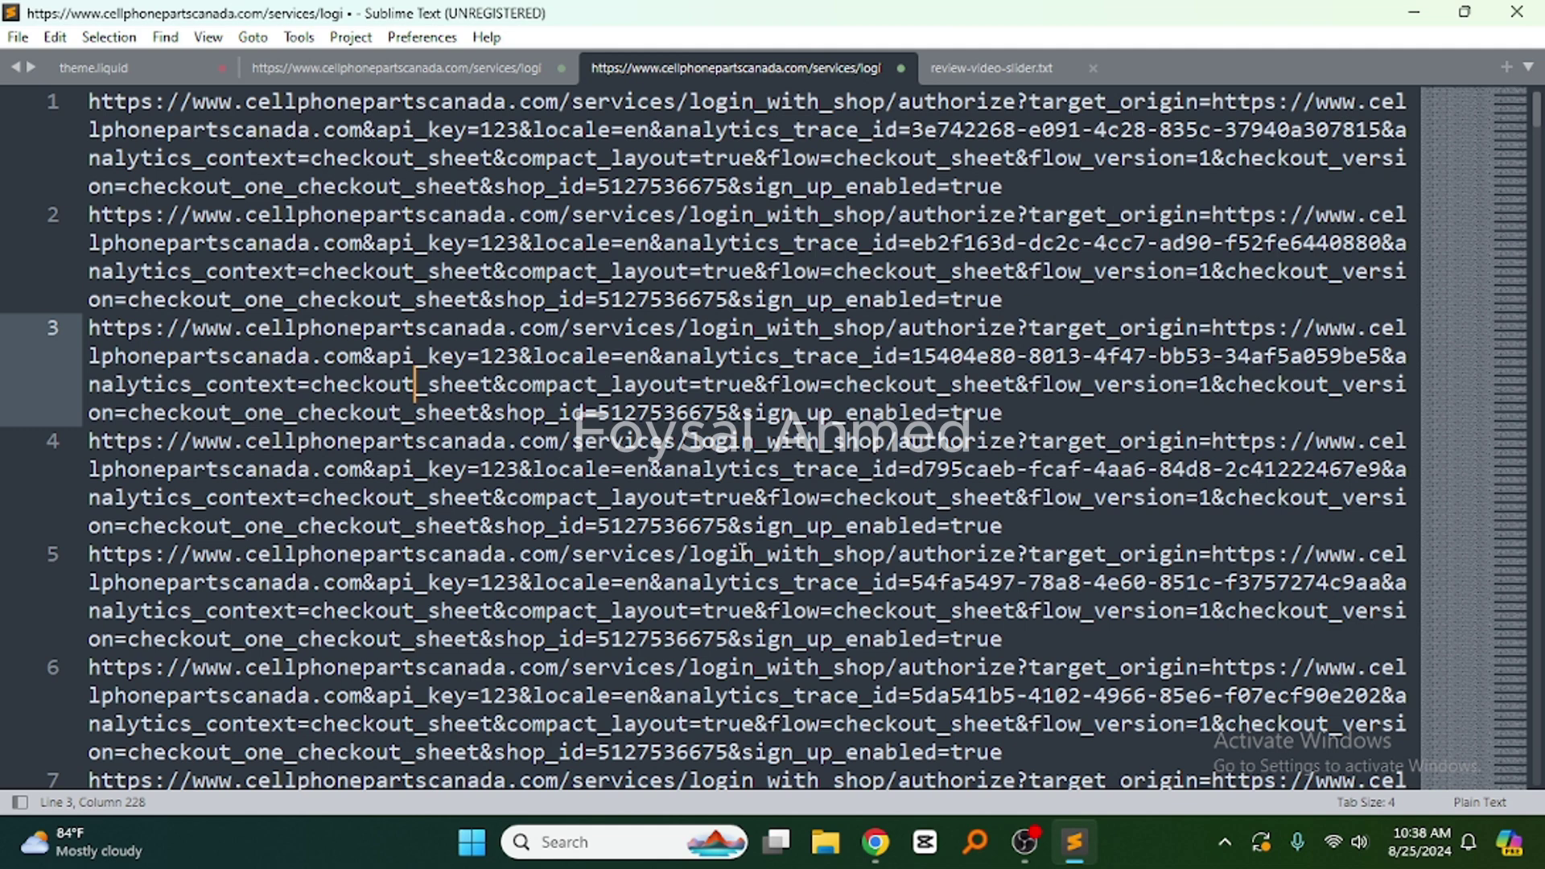
Place a caret at the start of every one of the 118 URL lines.
key("ctrl+a")
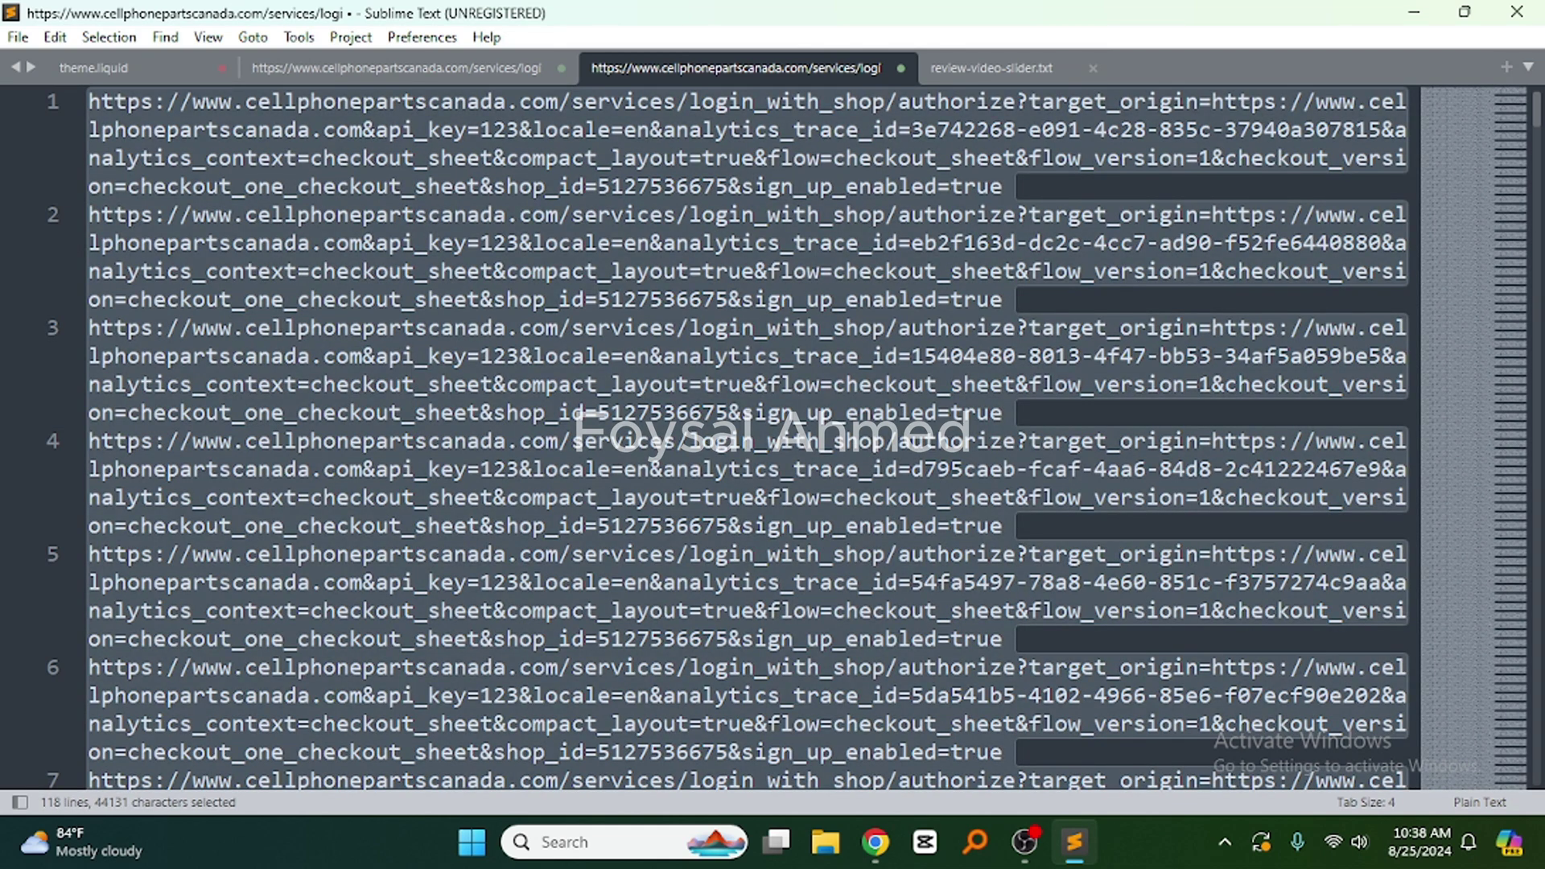
key("ctrl+shift+l")
key("Left")
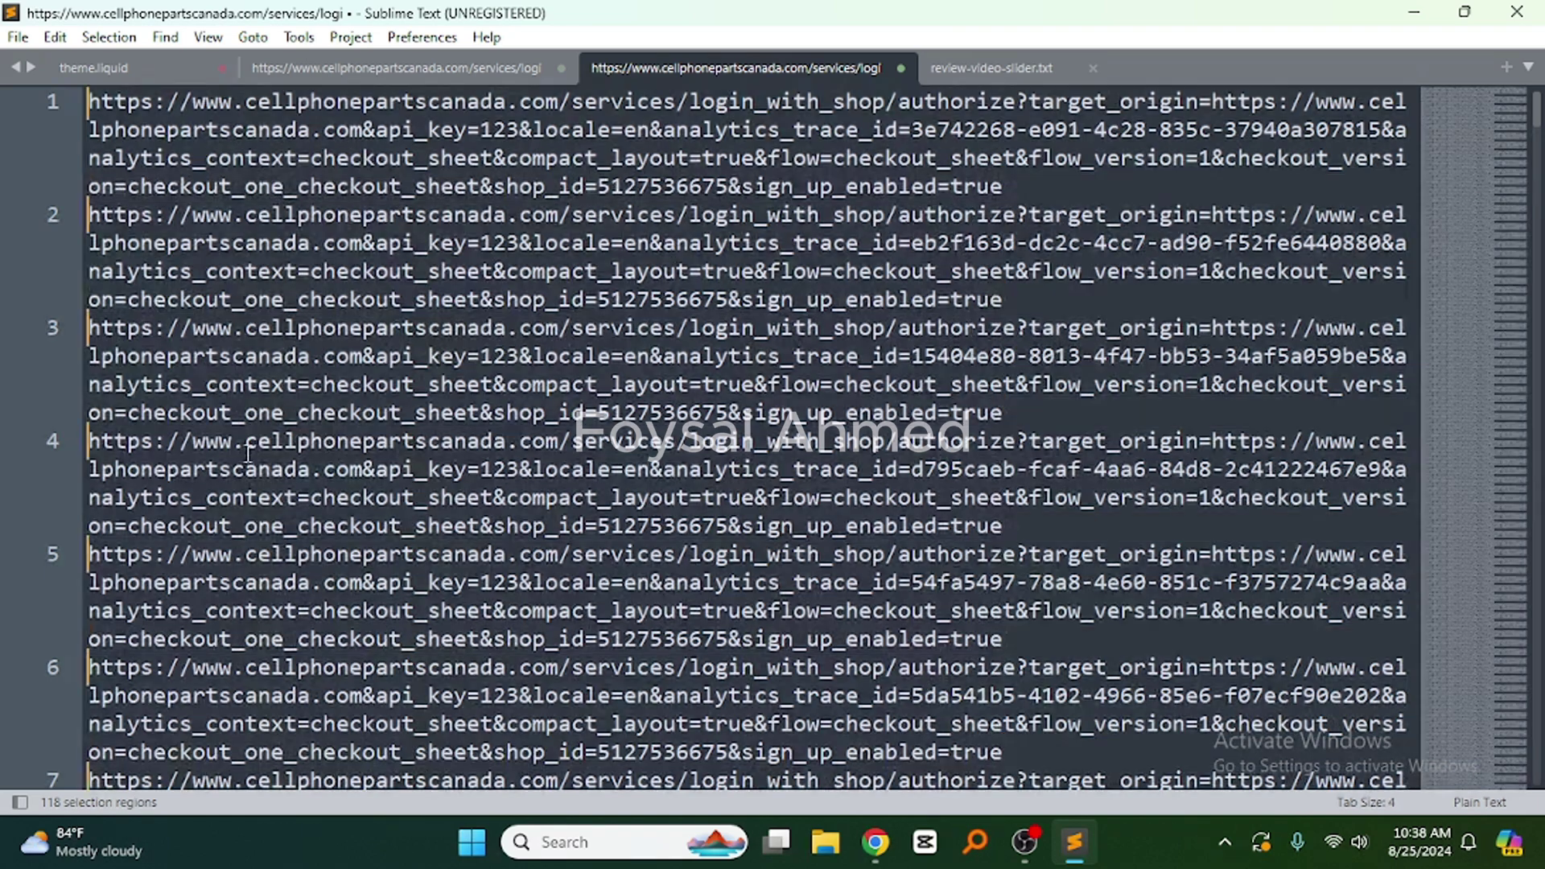
left_click(878, 843)
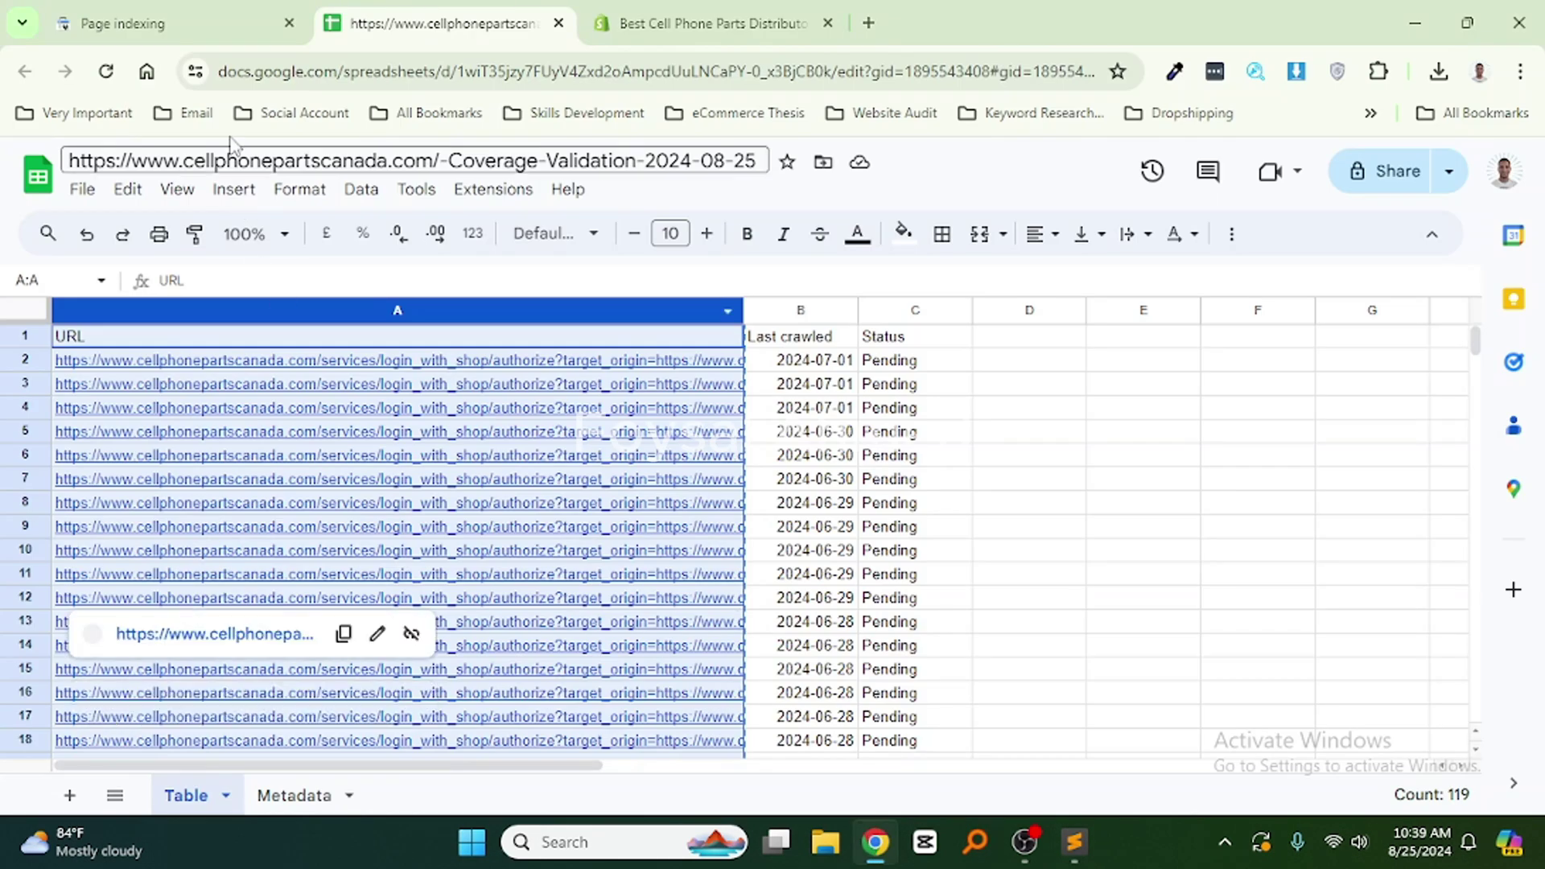
Open the code editor for the current Avada Speed up theme via Online Store themes.
left_click(750, 22)
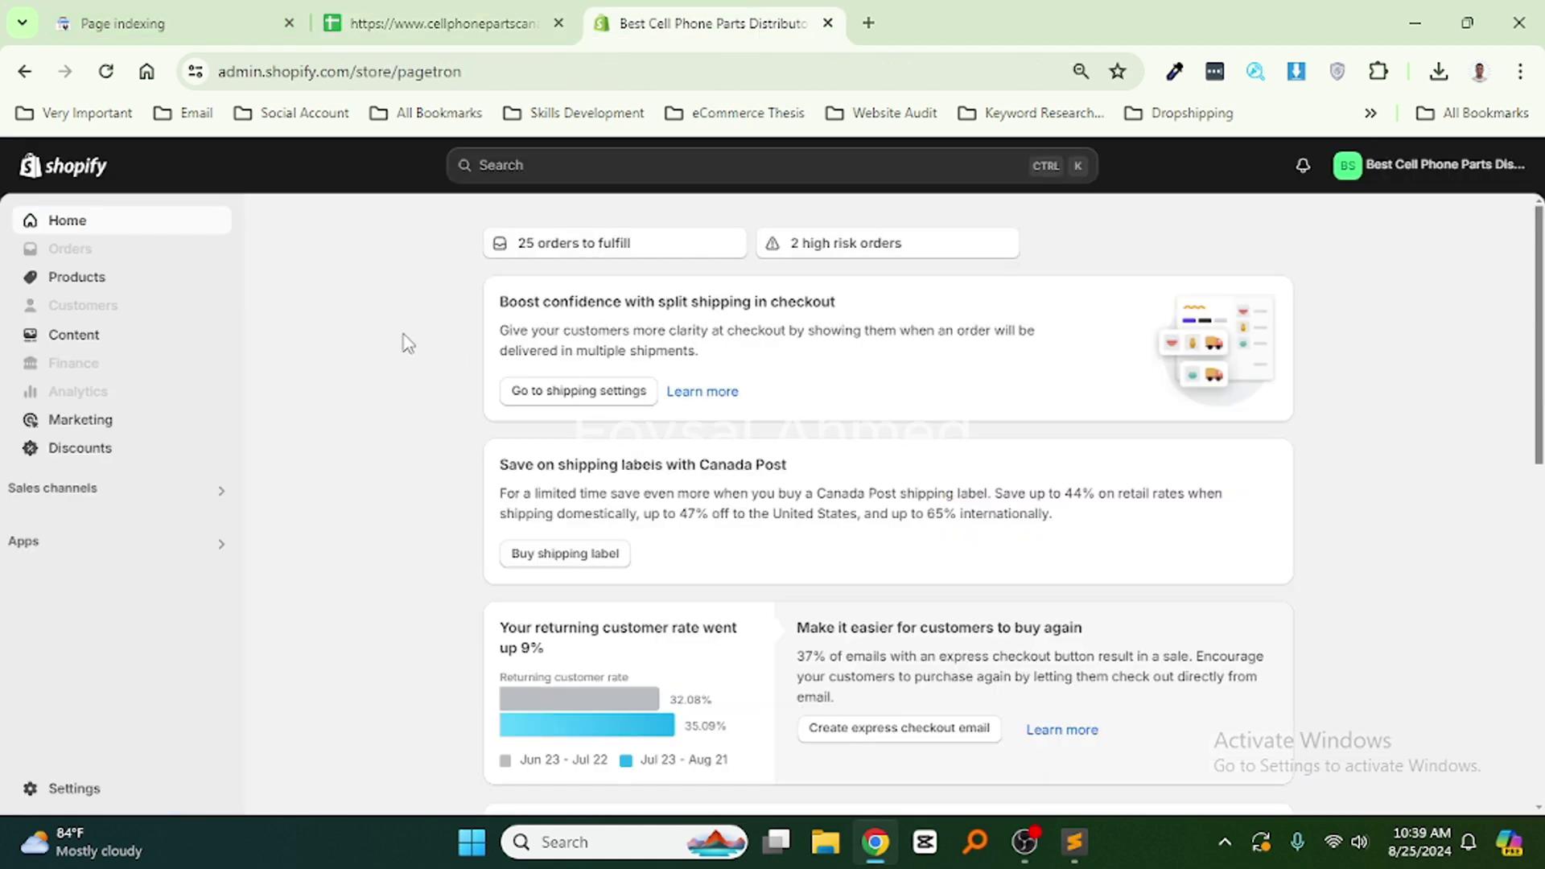
left_click(102, 489)
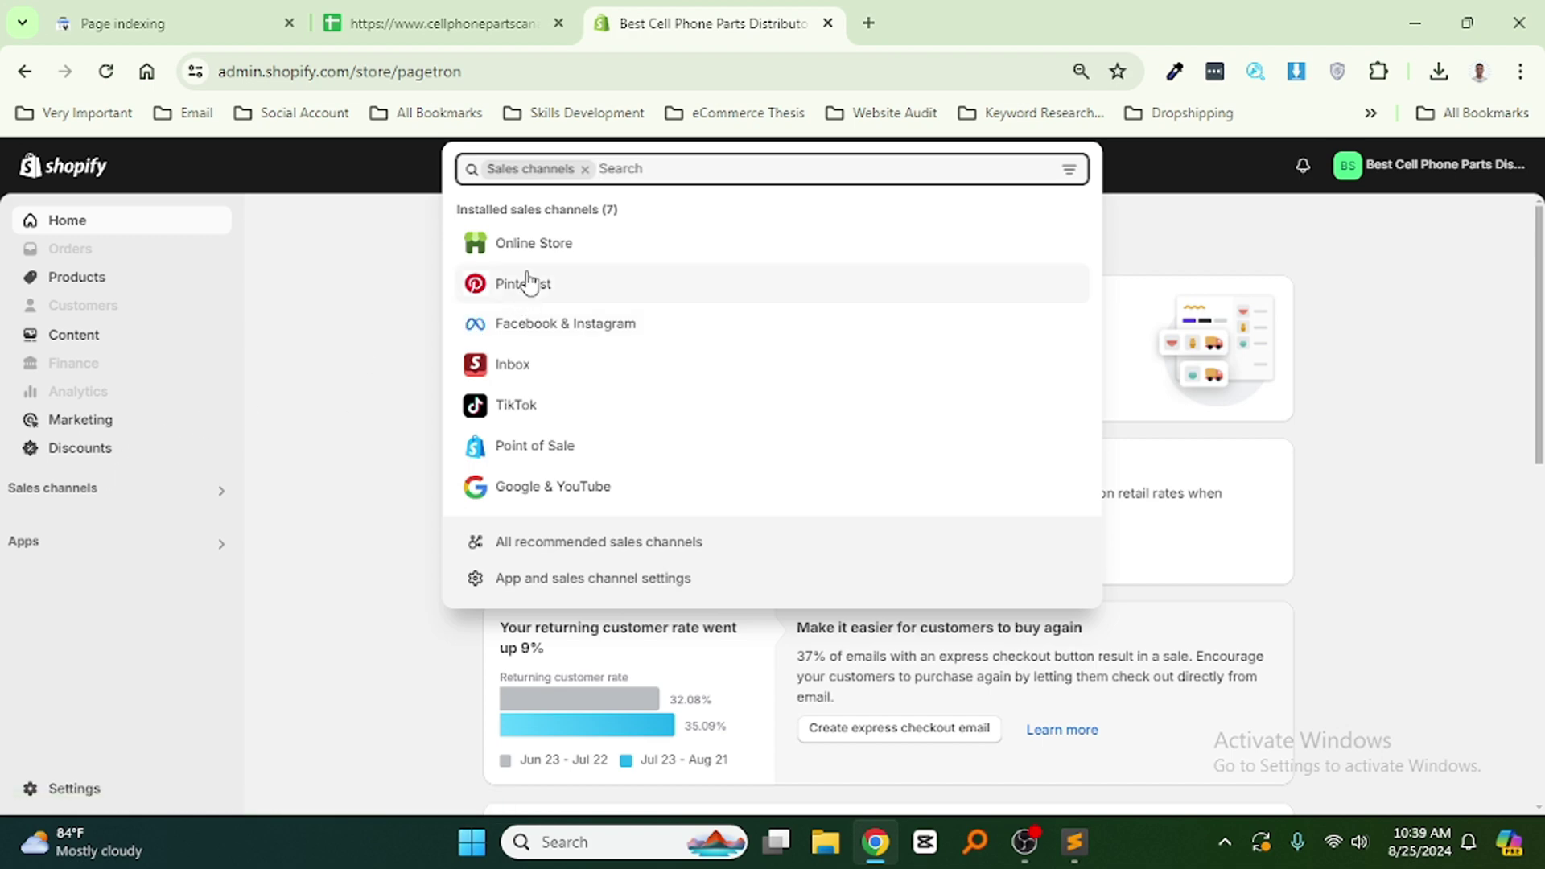
left_click(487, 248)
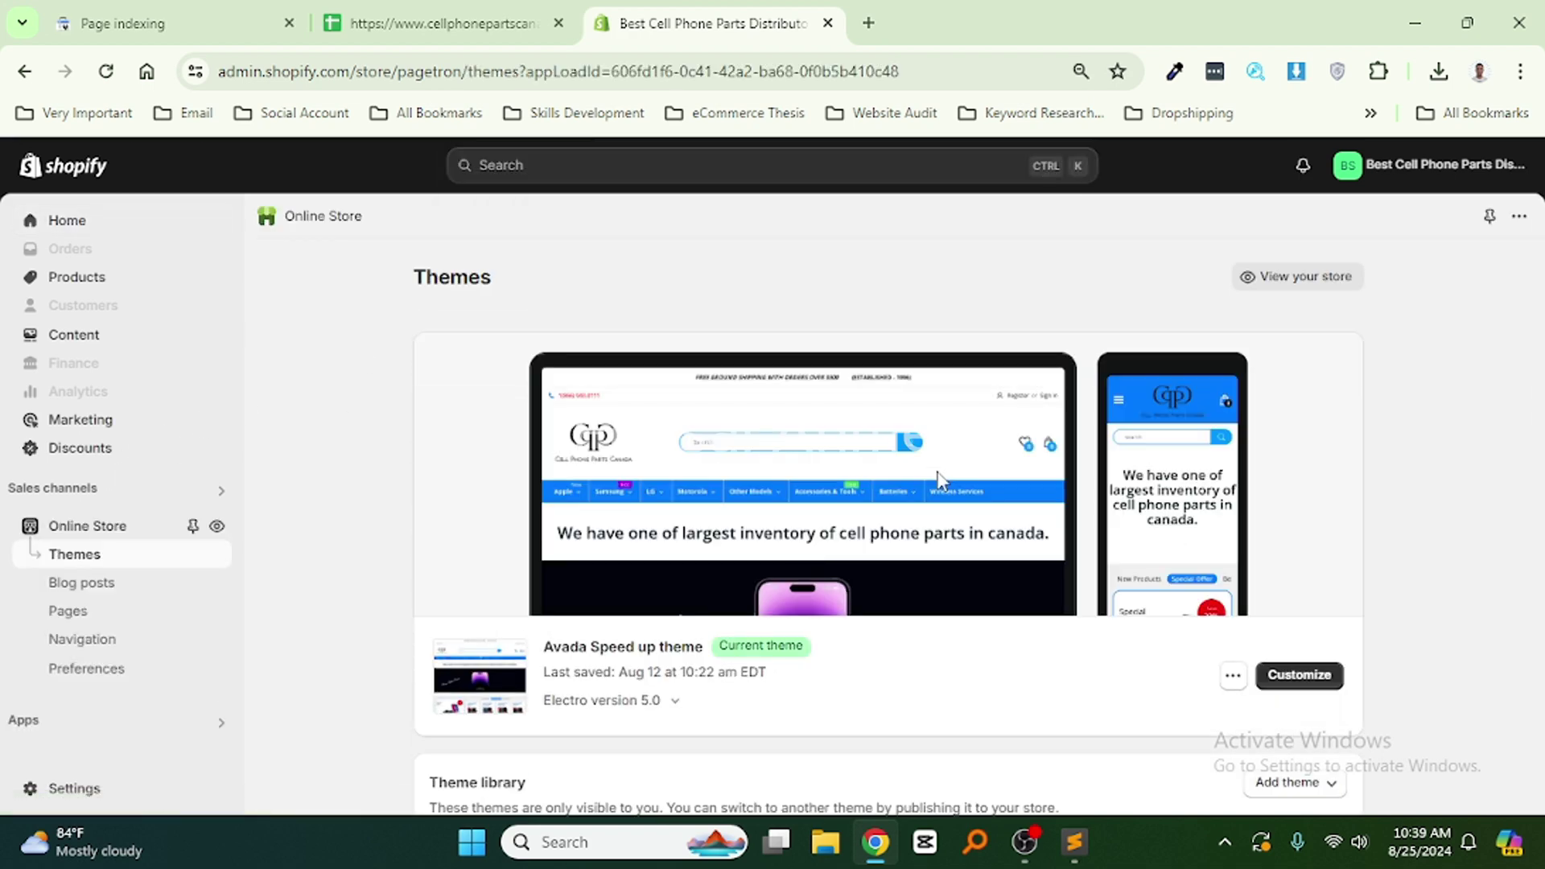
left_click(1233, 675)
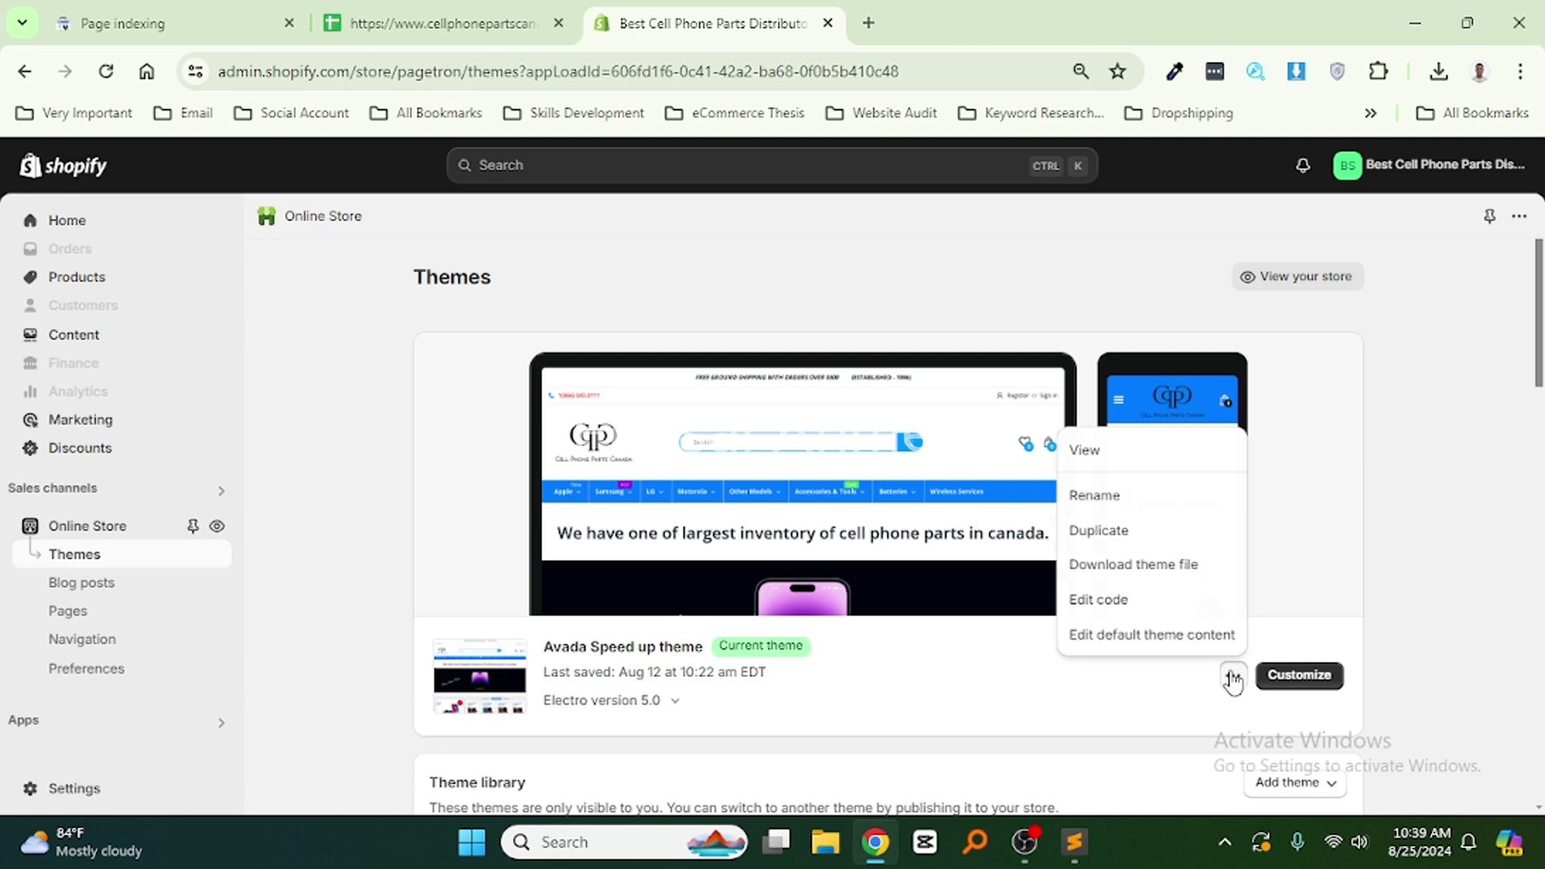
left_click(1124, 602)
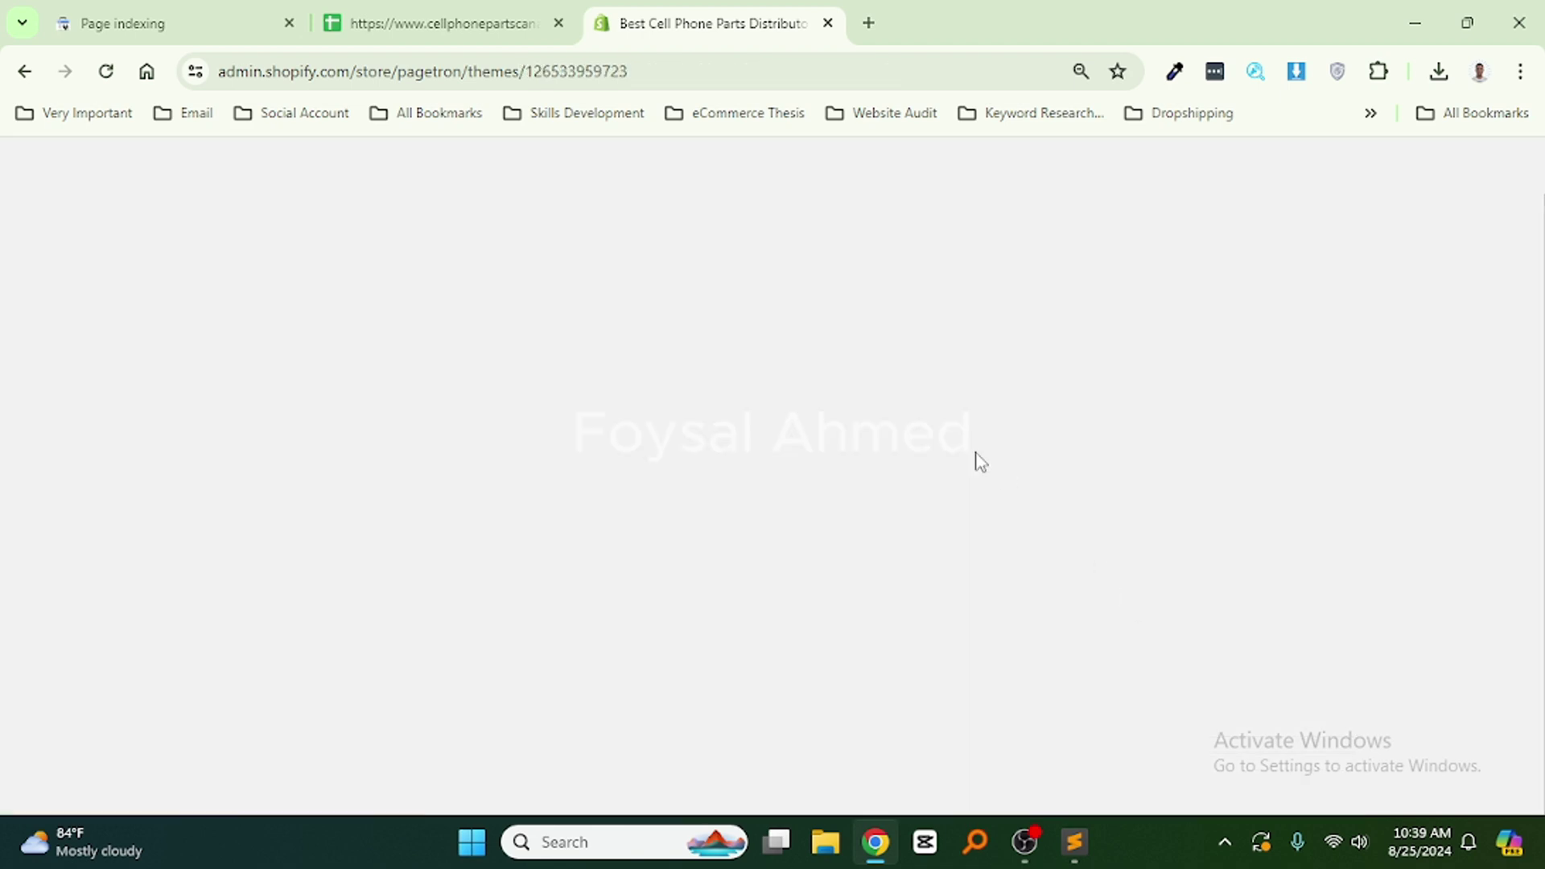
Find and open robots.txt.liquid in the theme's code editor.
left_click(110, 221)
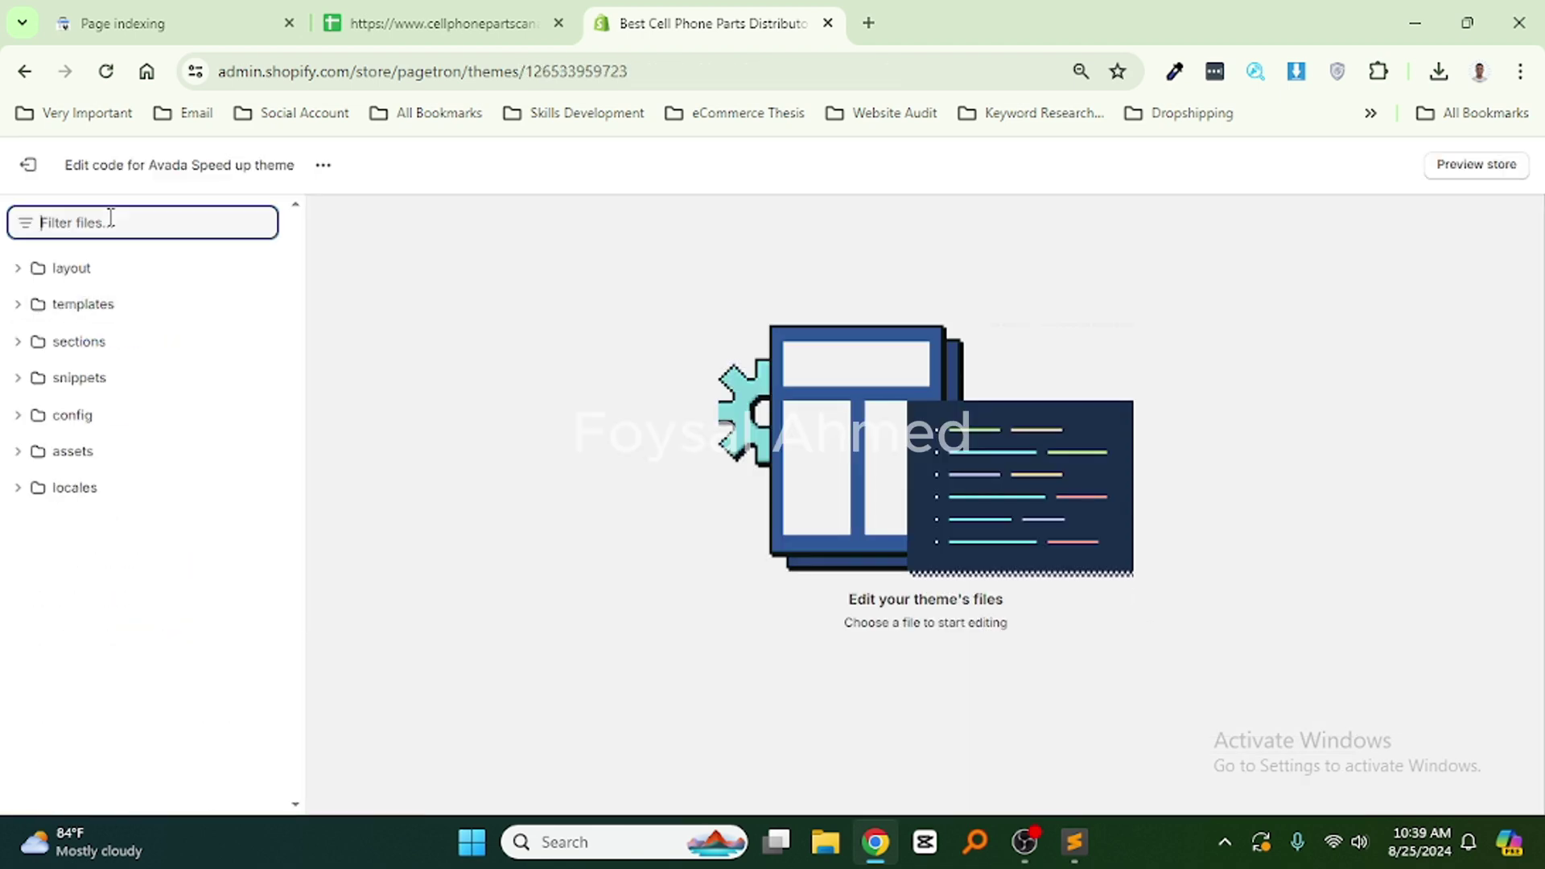
type("robo")
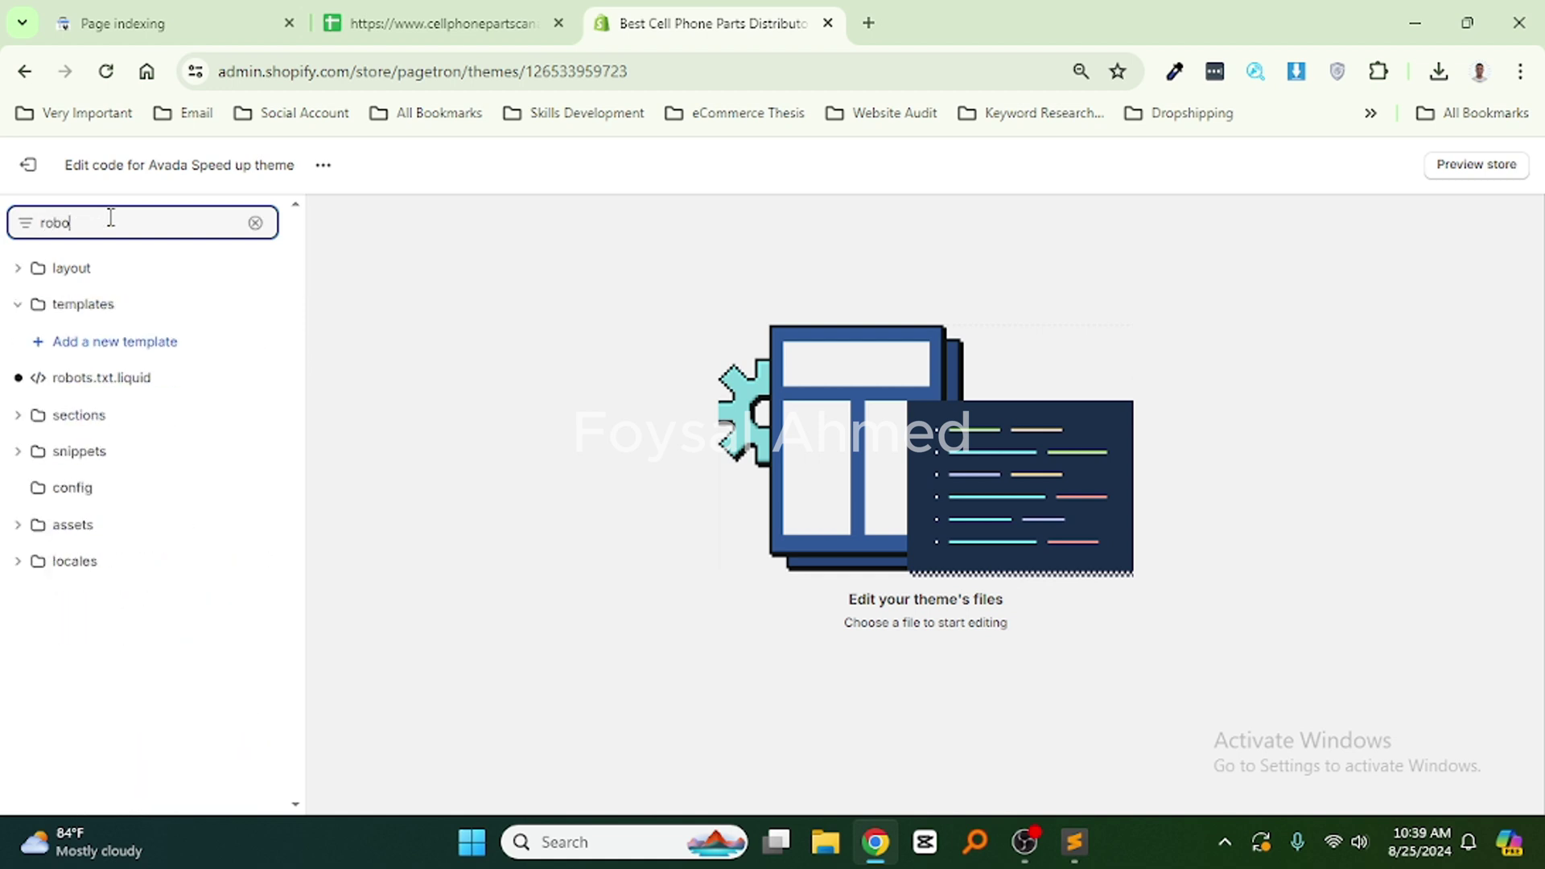
left_click(140, 387)
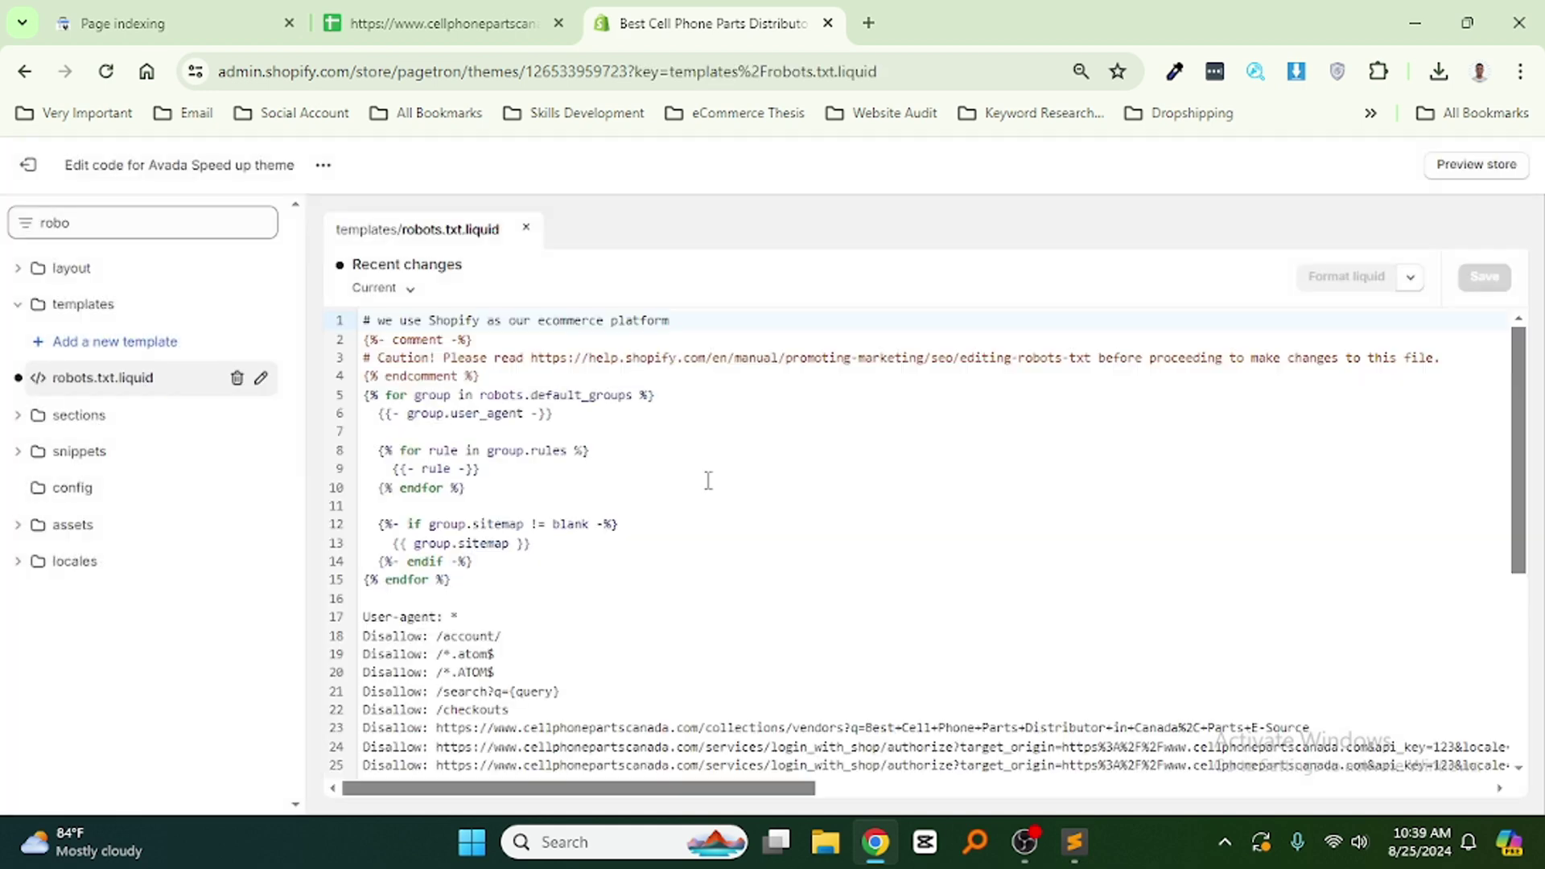
Copy the 'Disallow:' prefix from line 18 of the template.
scroll(805, 507, "down", 2)
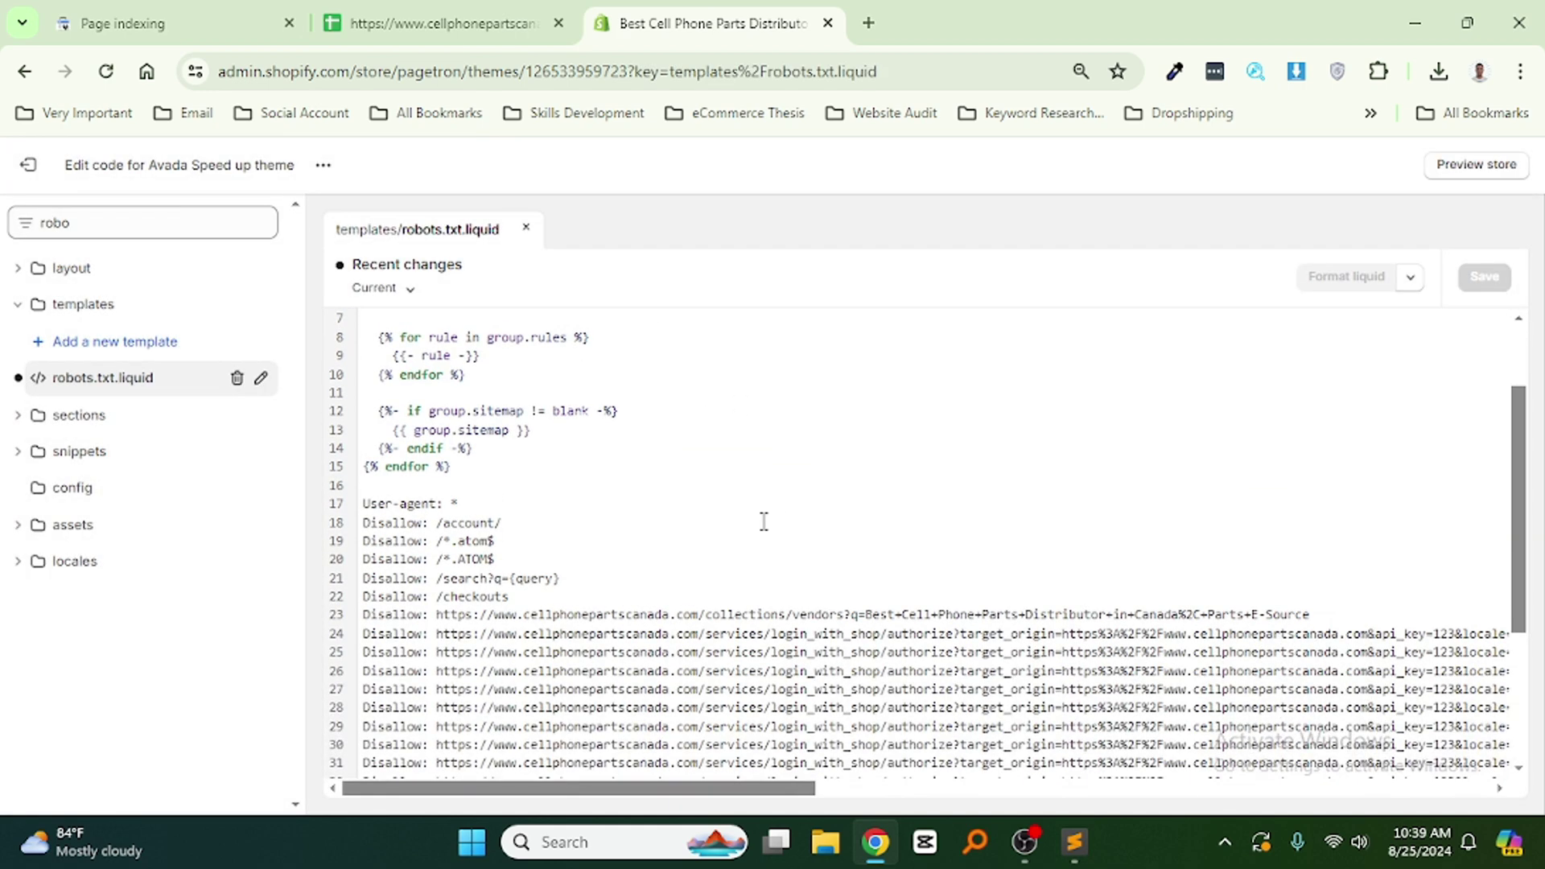
scroll(644, 503, "down", 1)
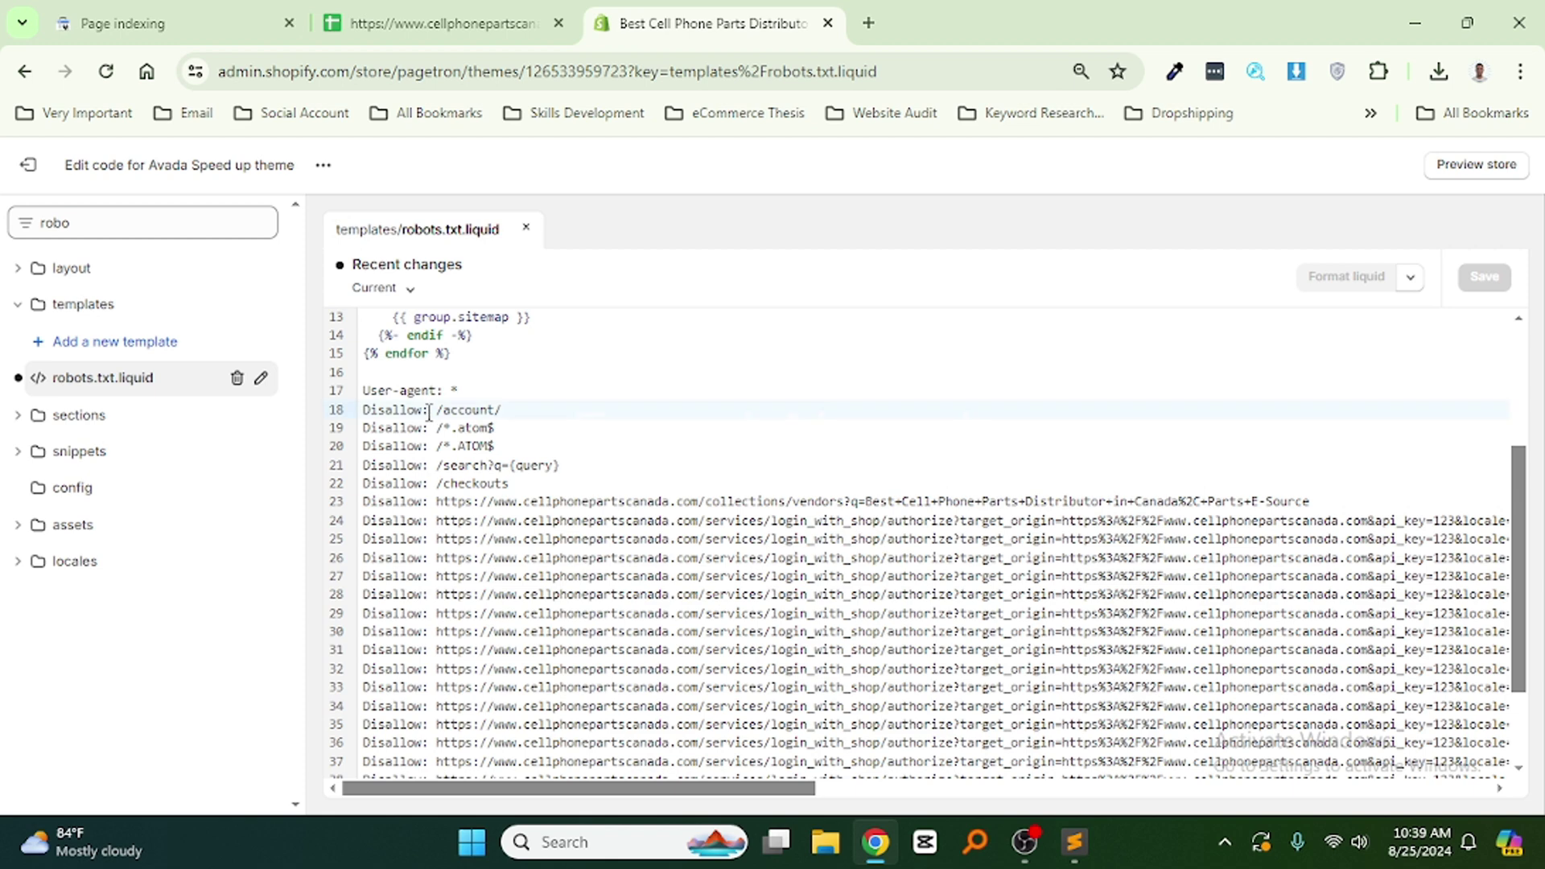
left_click_drag(427, 412, 363, 412)
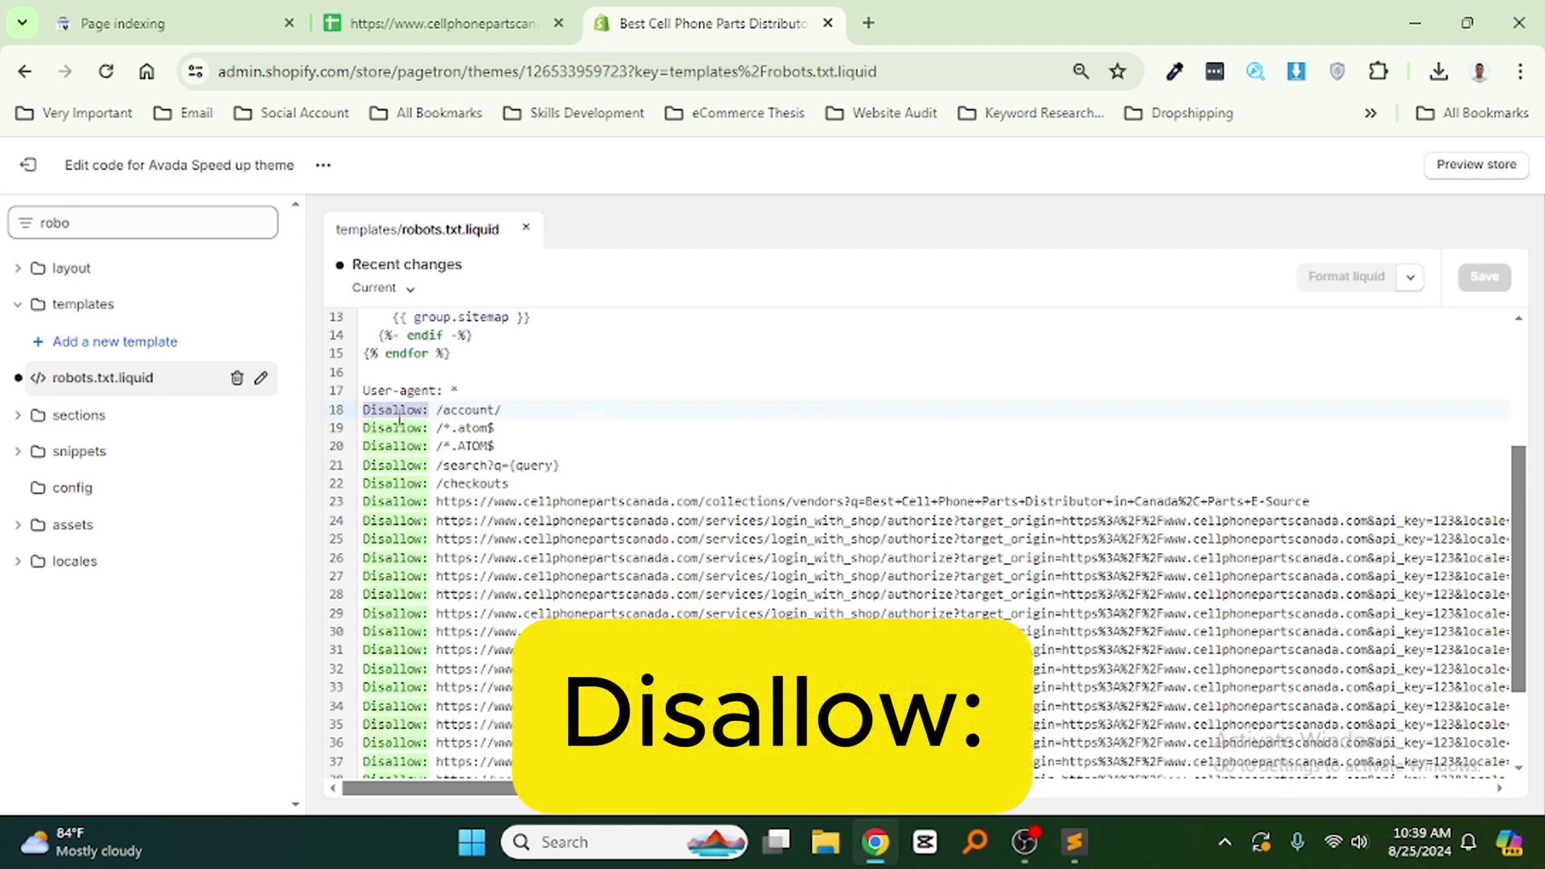
right_click(398, 415)
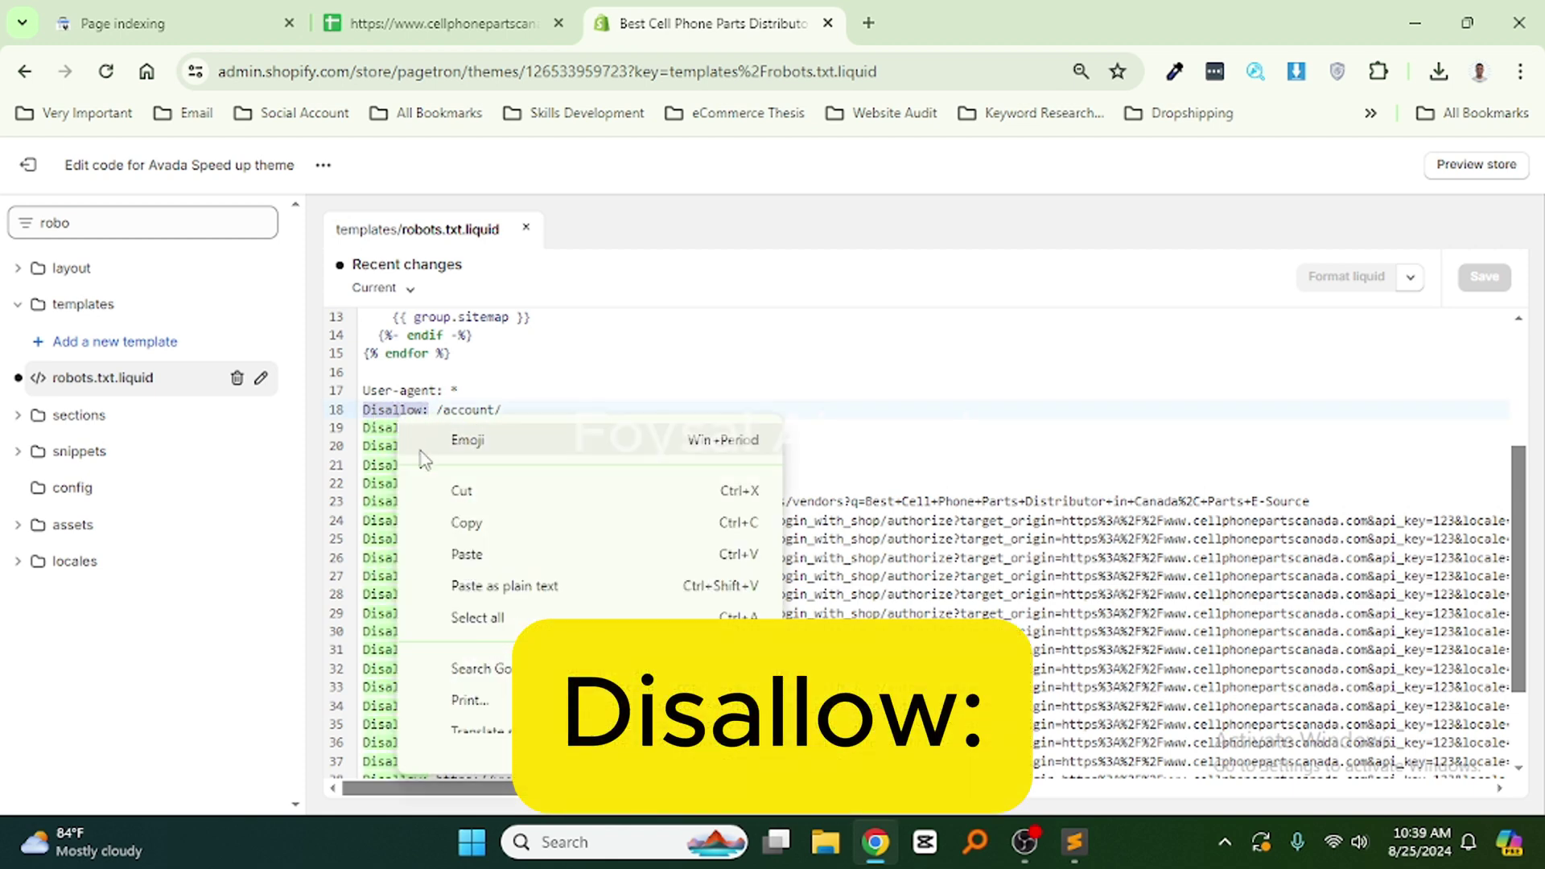
left_click(455, 525)
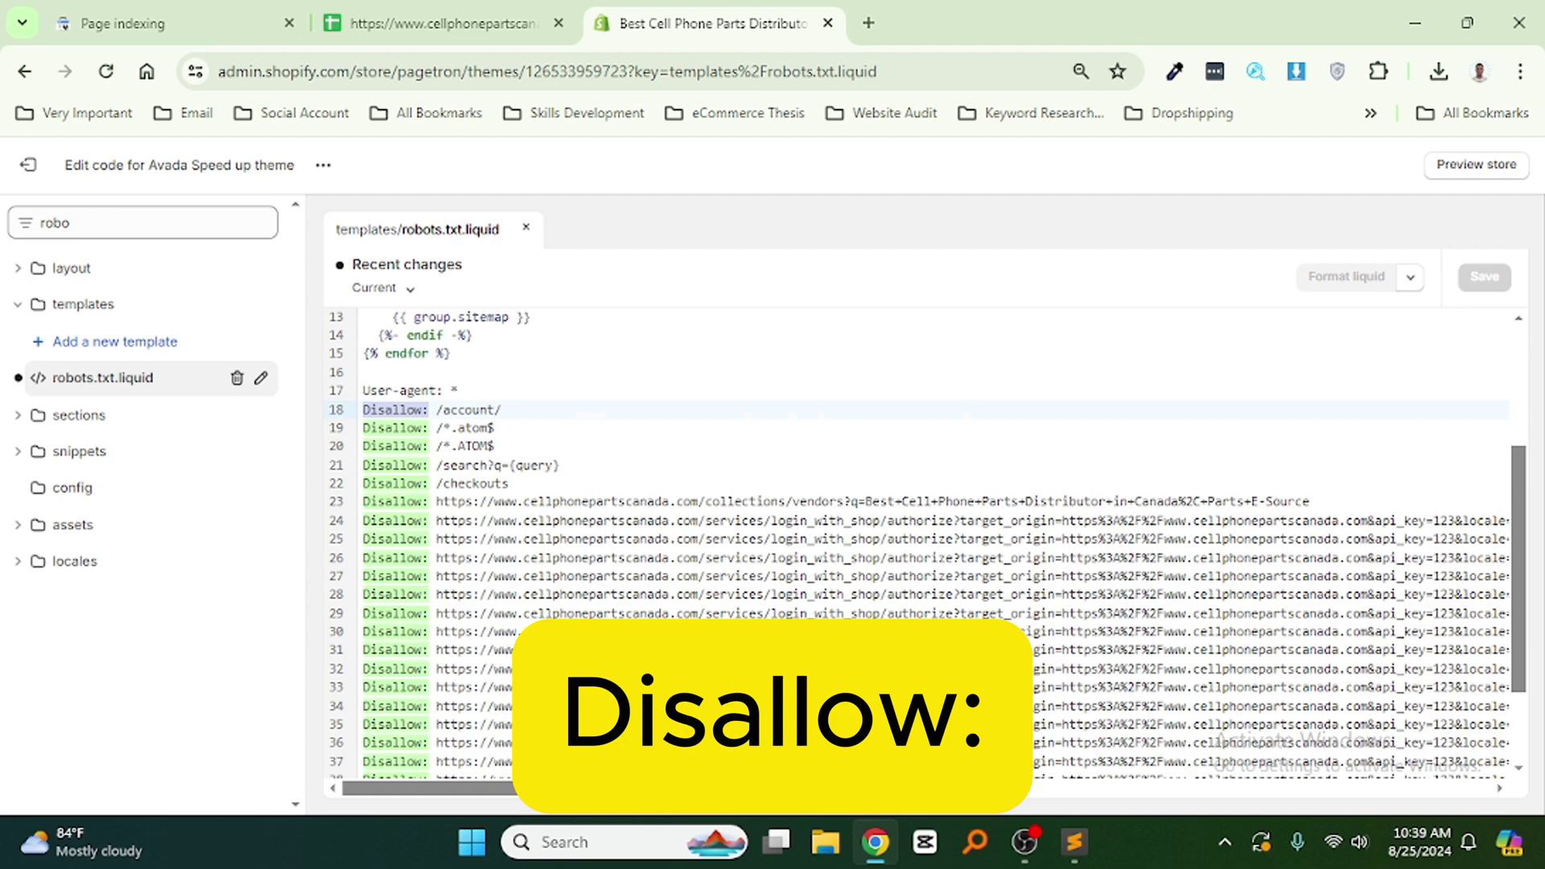
left_click(1074, 842)
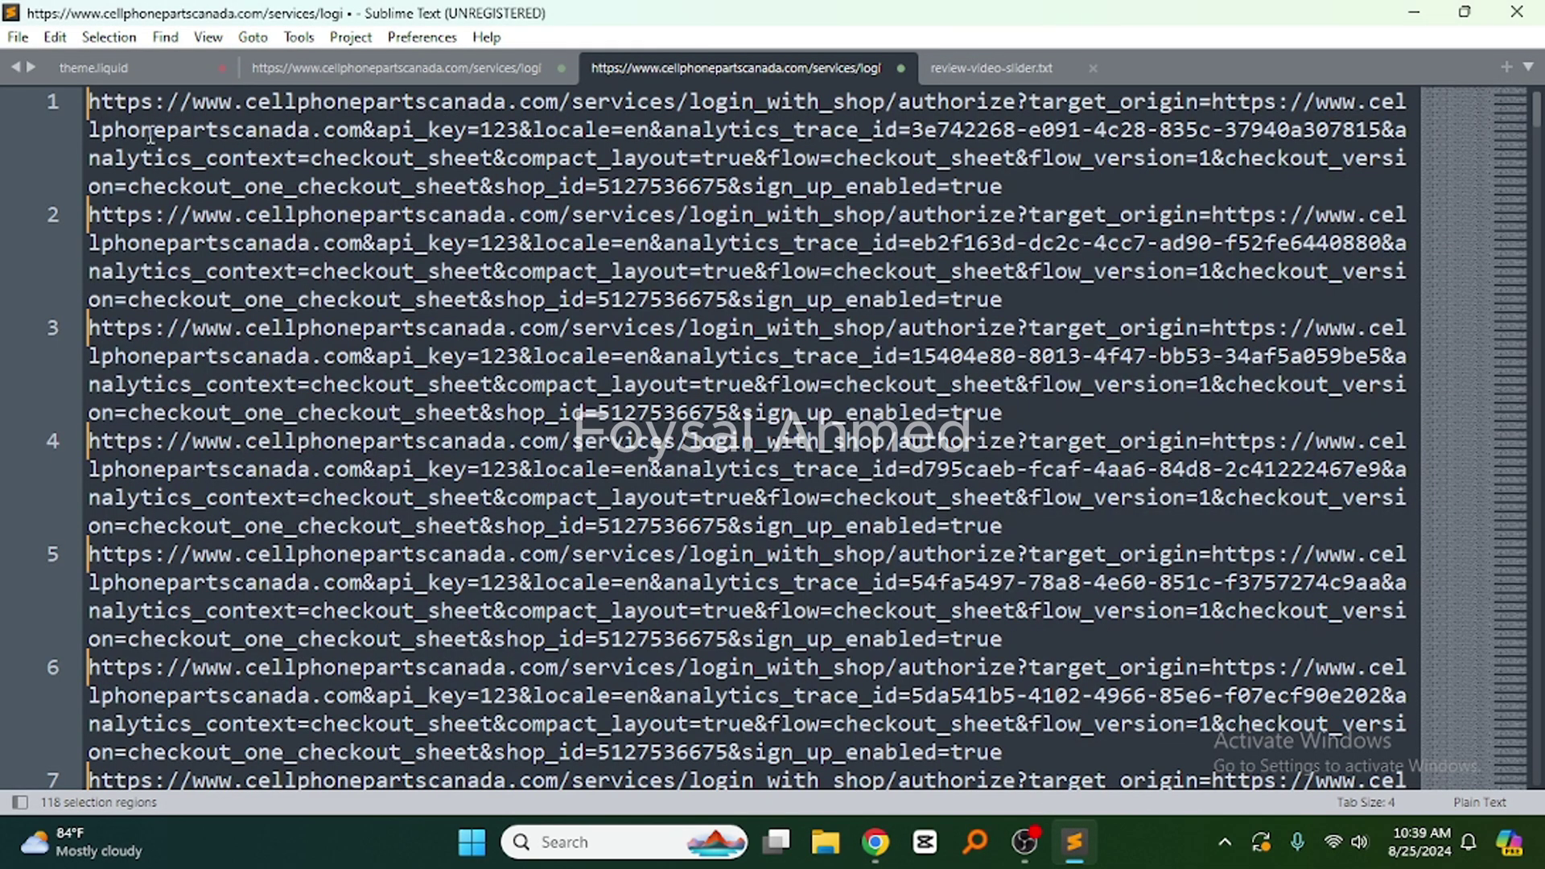
Prefix all 118 login URLs with 'Disallow:' and copy the whole list.
key("ctrl+v")
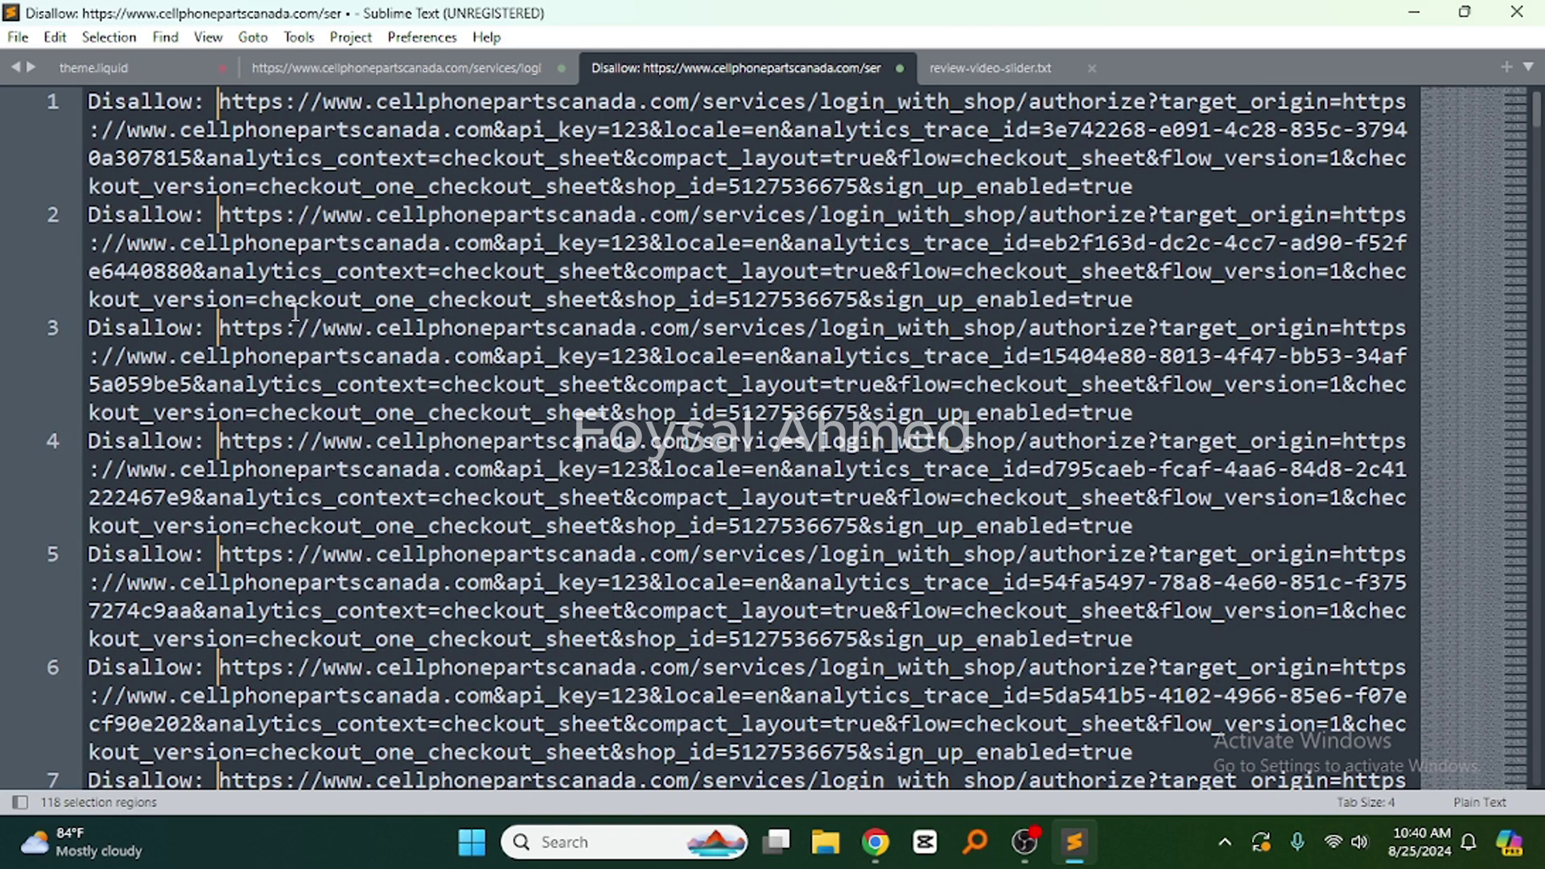
scroll(600, 342, "down", 2)
scroll(645, 371, "up", 2)
key("ctrl+a")
right_click(467, 250)
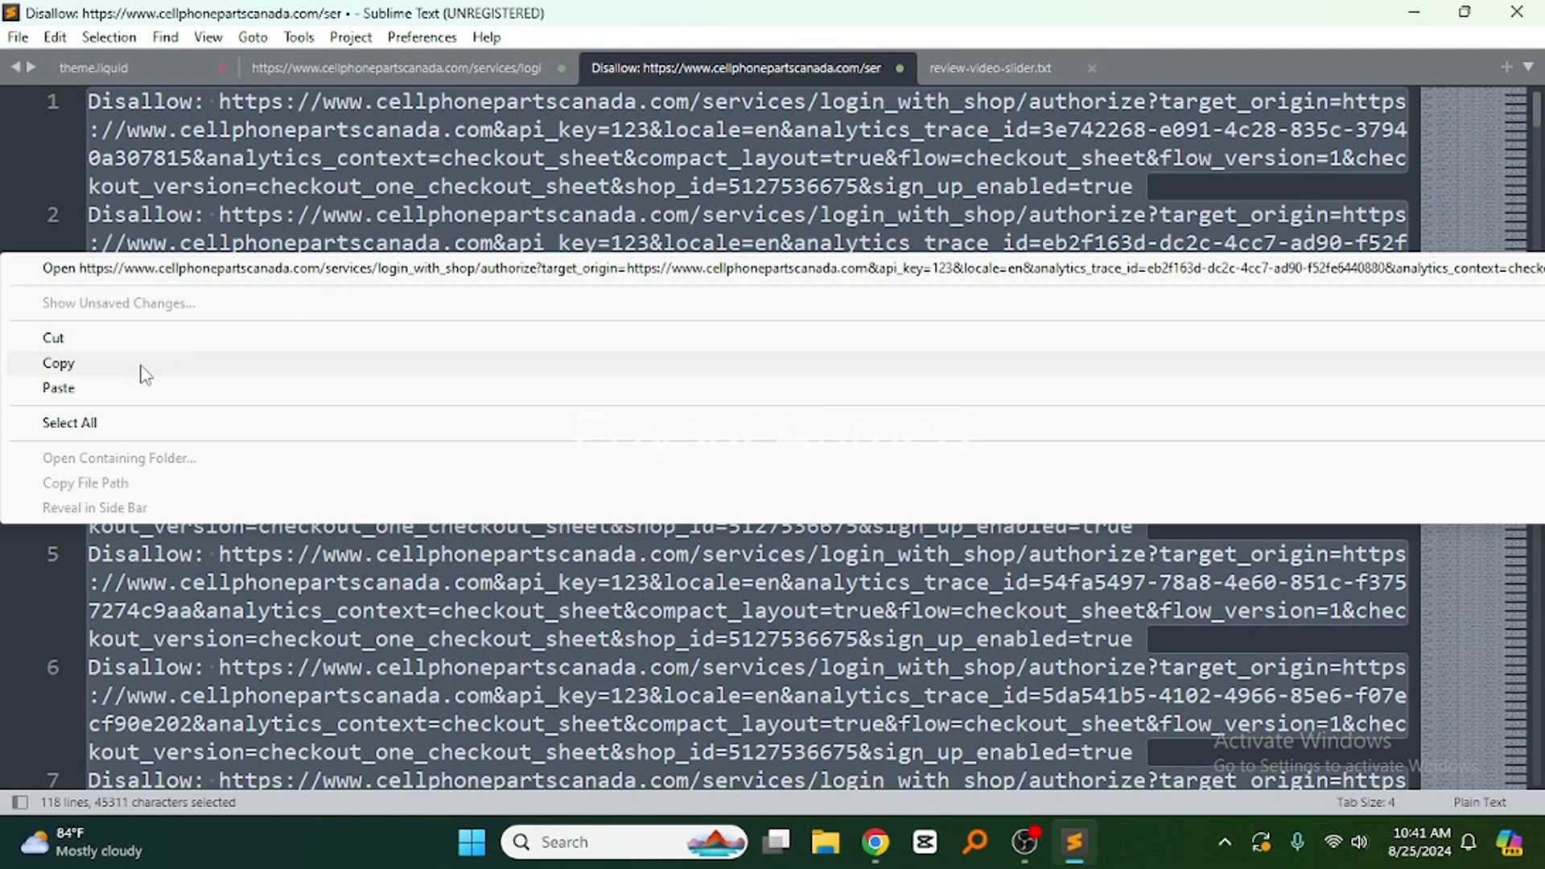
left_click(58, 363)
left_click(876, 841)
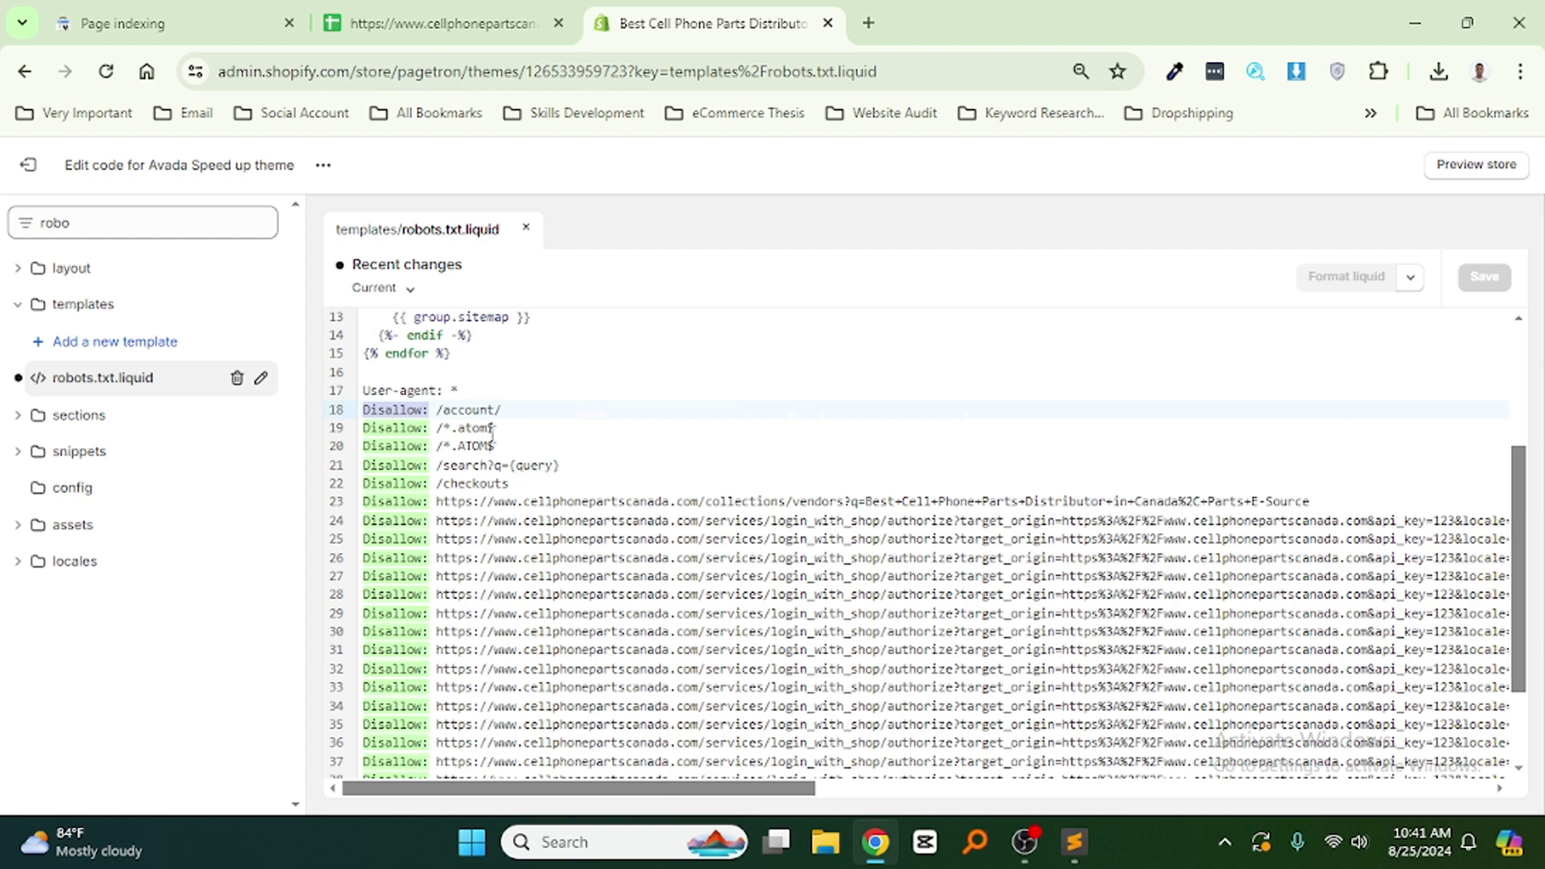
Paste the copied Disallow lines into robots.txt.liquid after line 42.
scroll(563, 563, "down", 3)
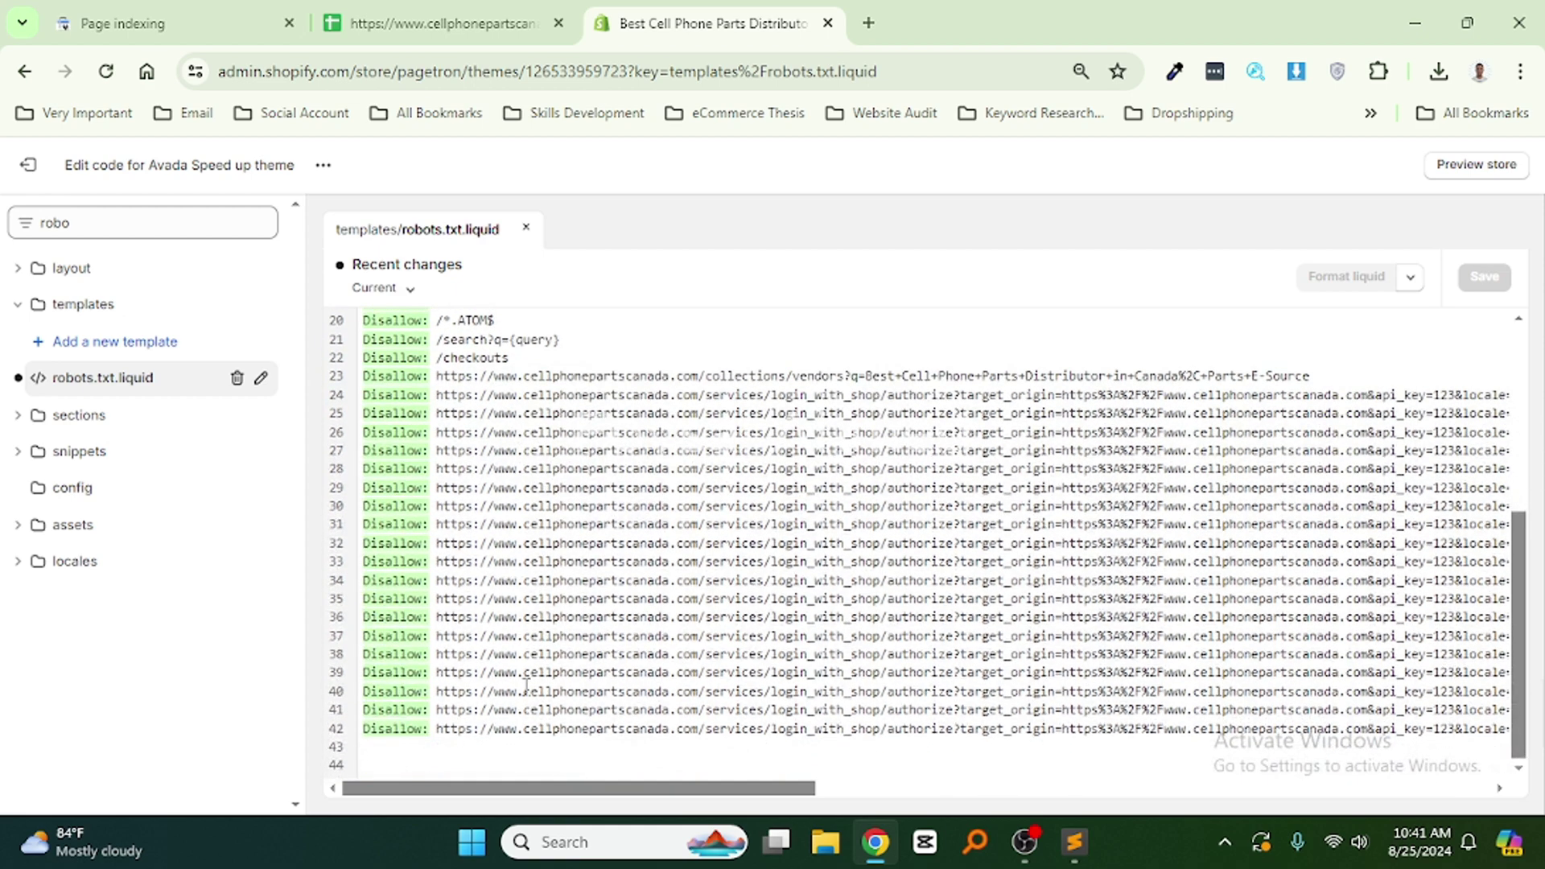
left_click(486, 760)
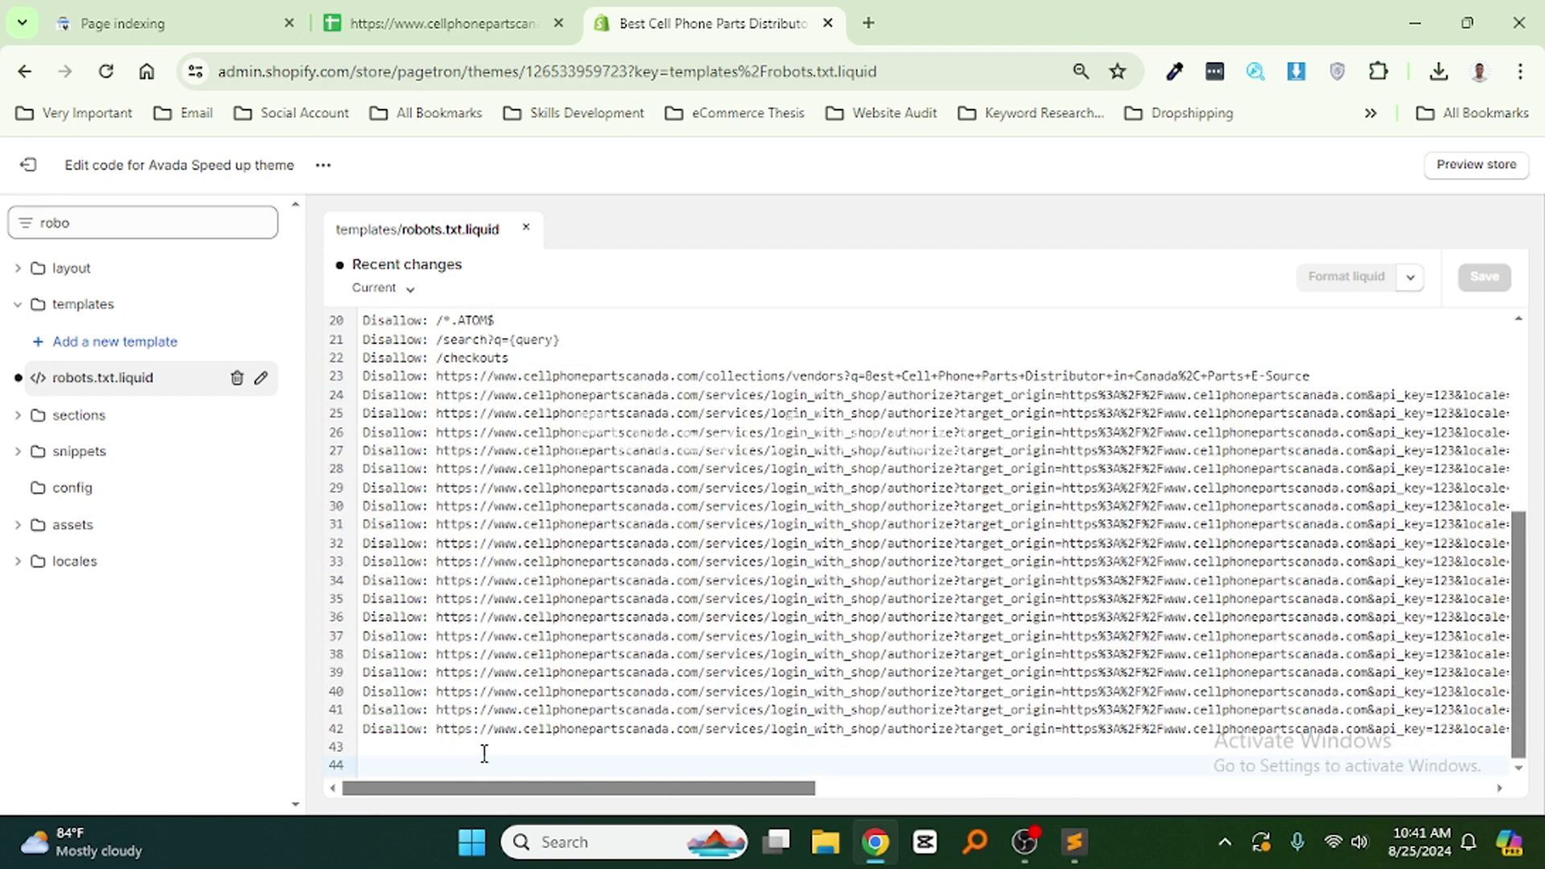
key("Return")
key("Return")
key("Return")
left_click(385, 674)
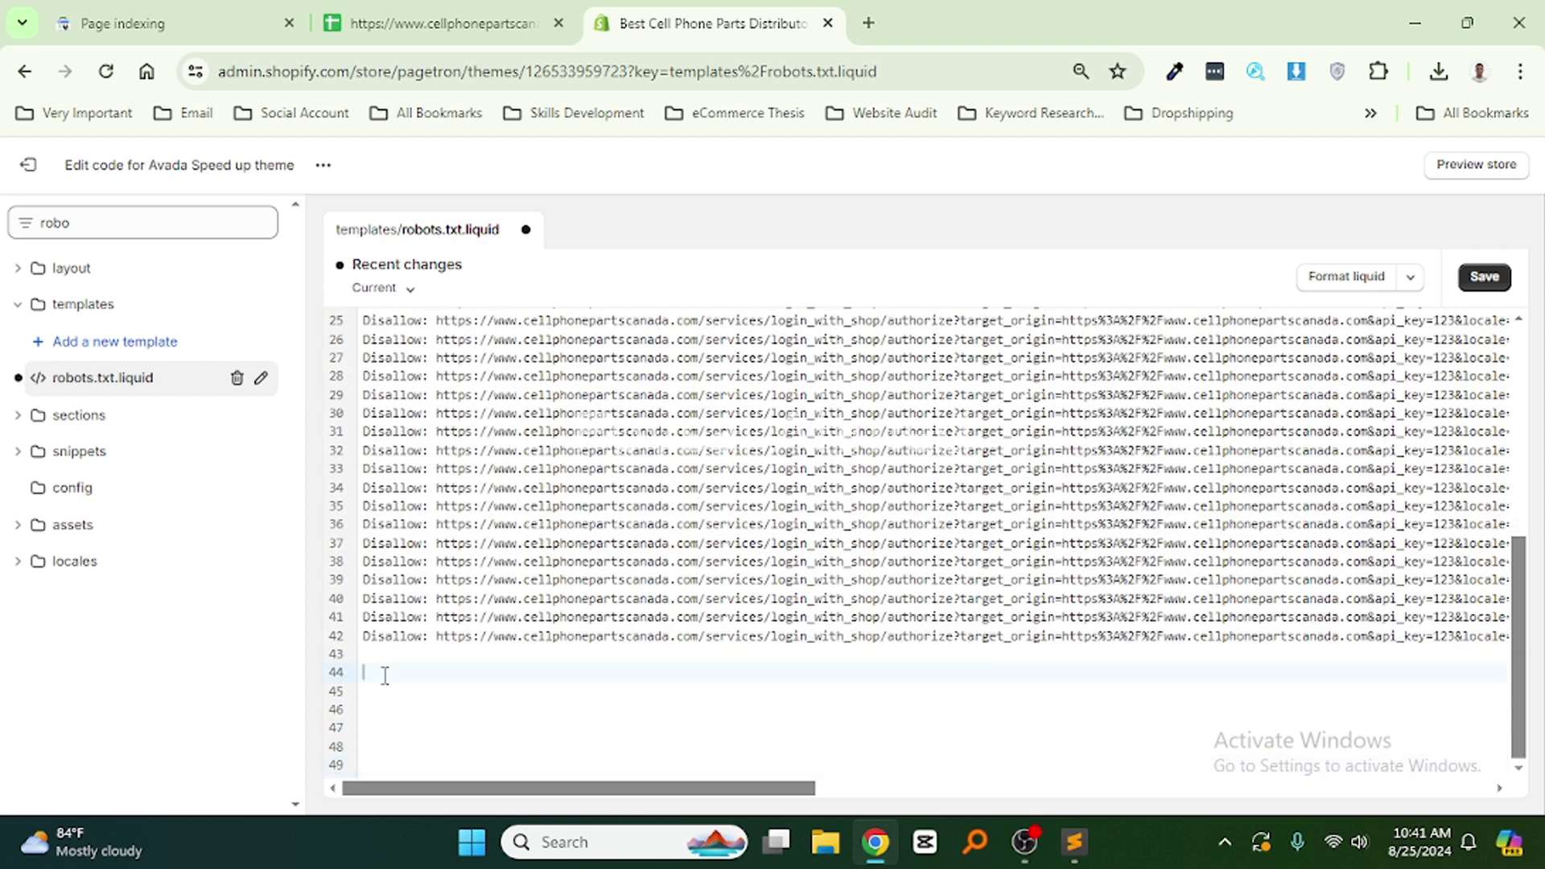
left_click(382, 689)
right_click(381, 692)
left_click(450, 385)
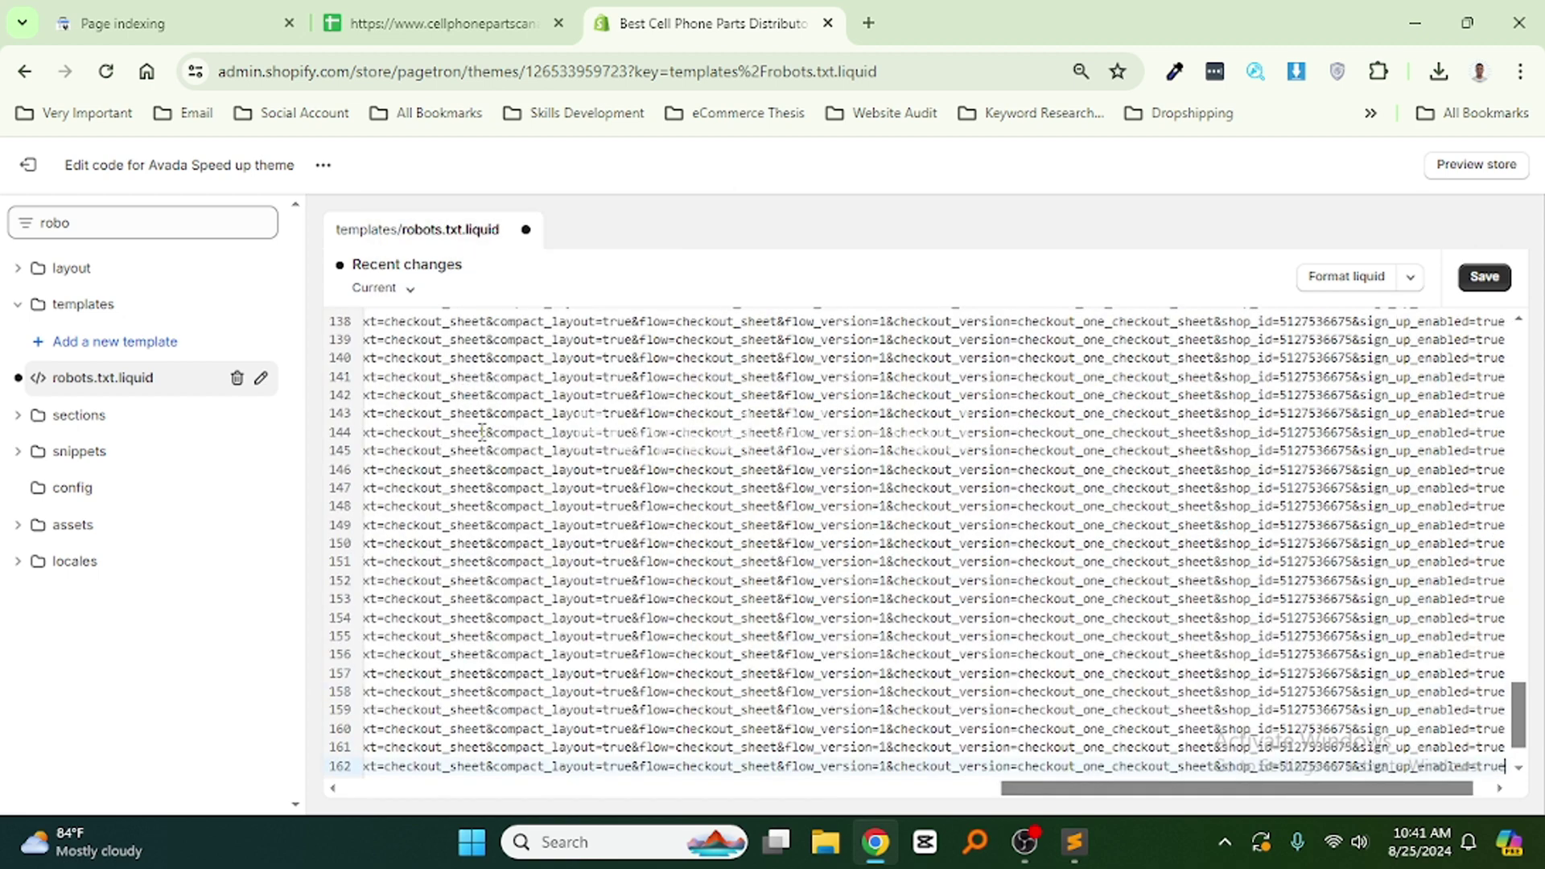
Remove the blank lines between the rule blocks and save the template.
scroll(485, 489, "up", 15)
scroll(485, 490, "up", 3)
scroll(485, 489, "up", 5)
scroll(486, 490, "up", 3)
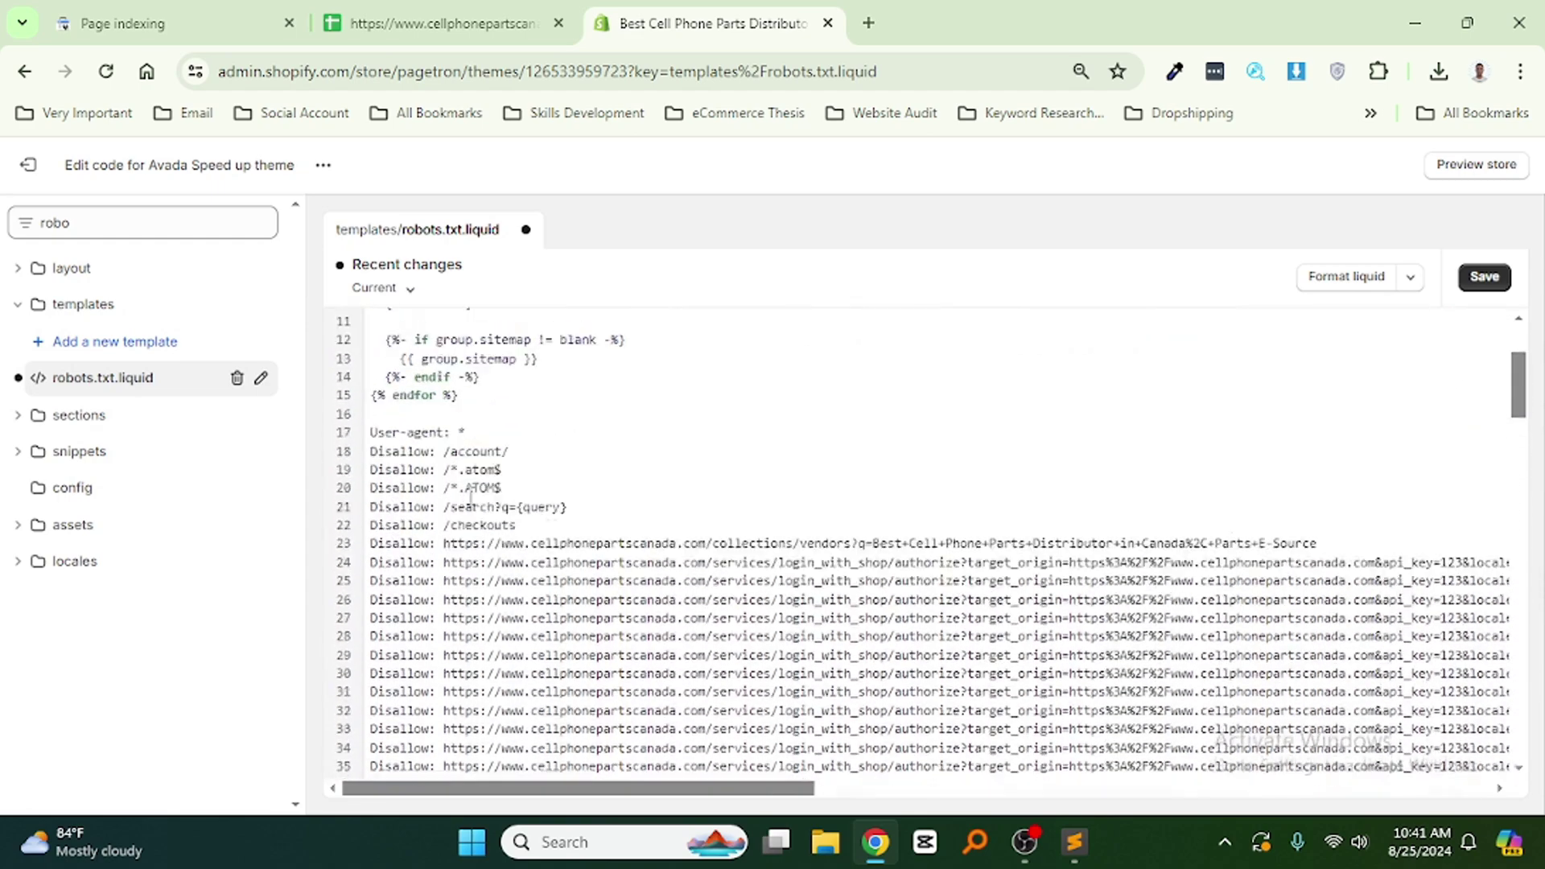
scroll(486, 489, "down", 5)
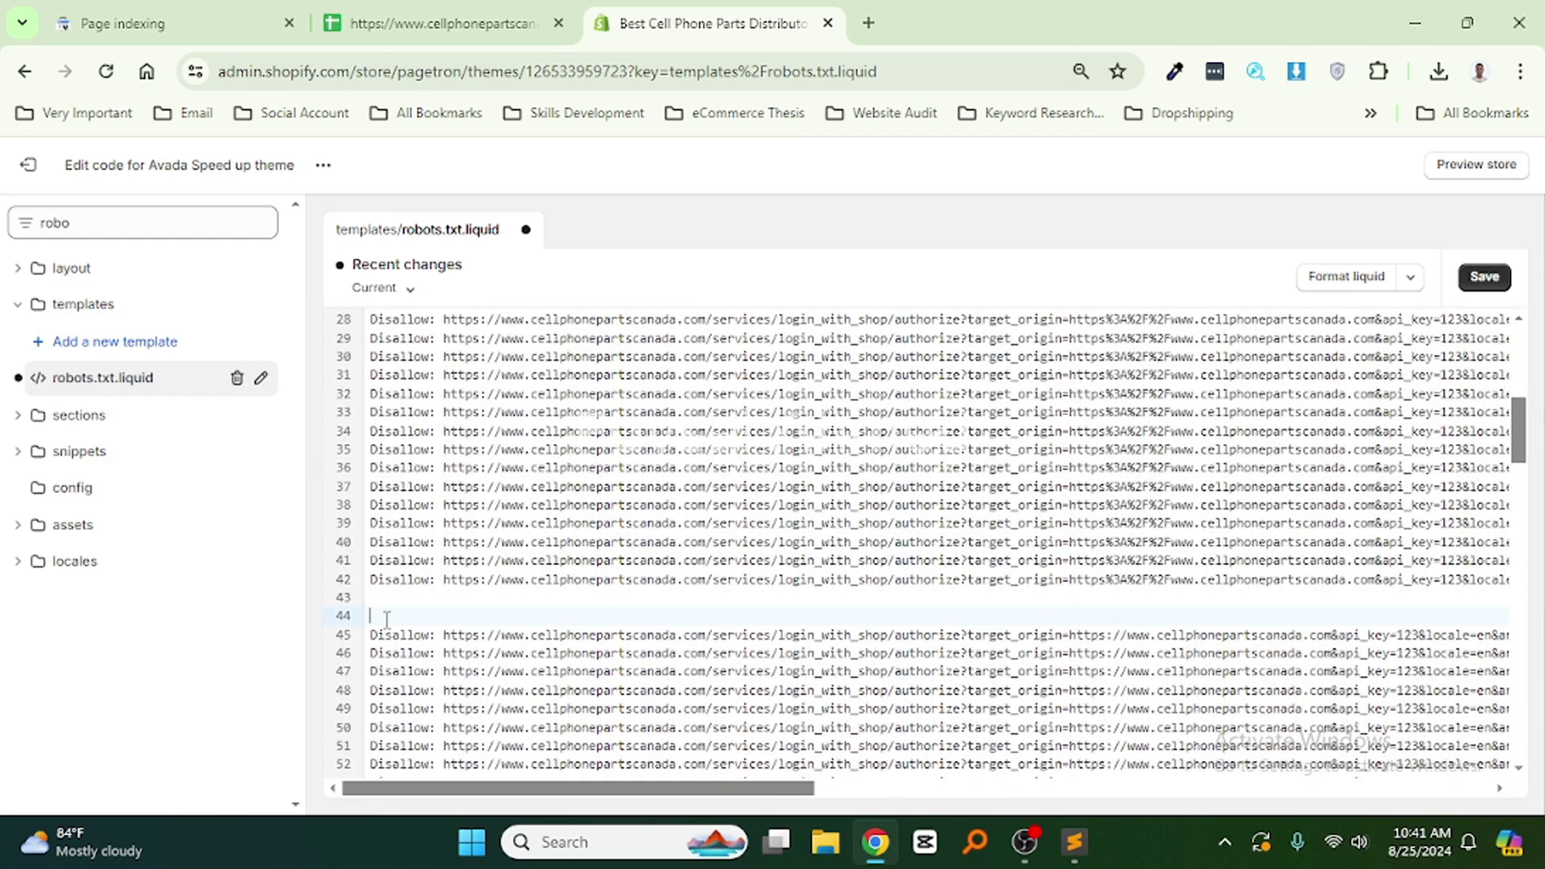
key("BackSpace")
key("BackSpace")
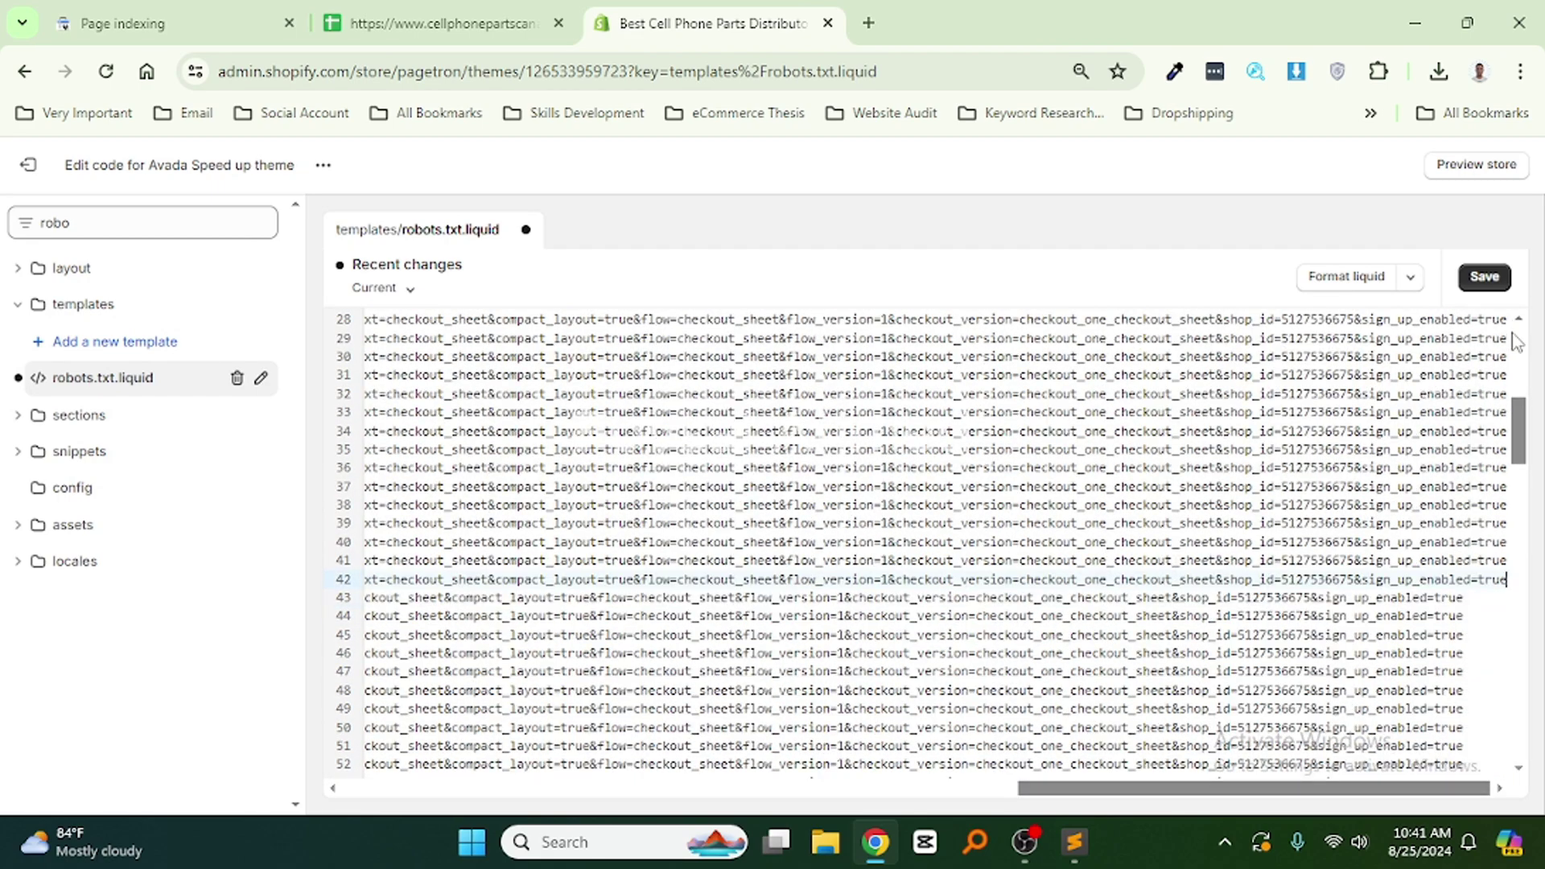
left_click(1485, 277)
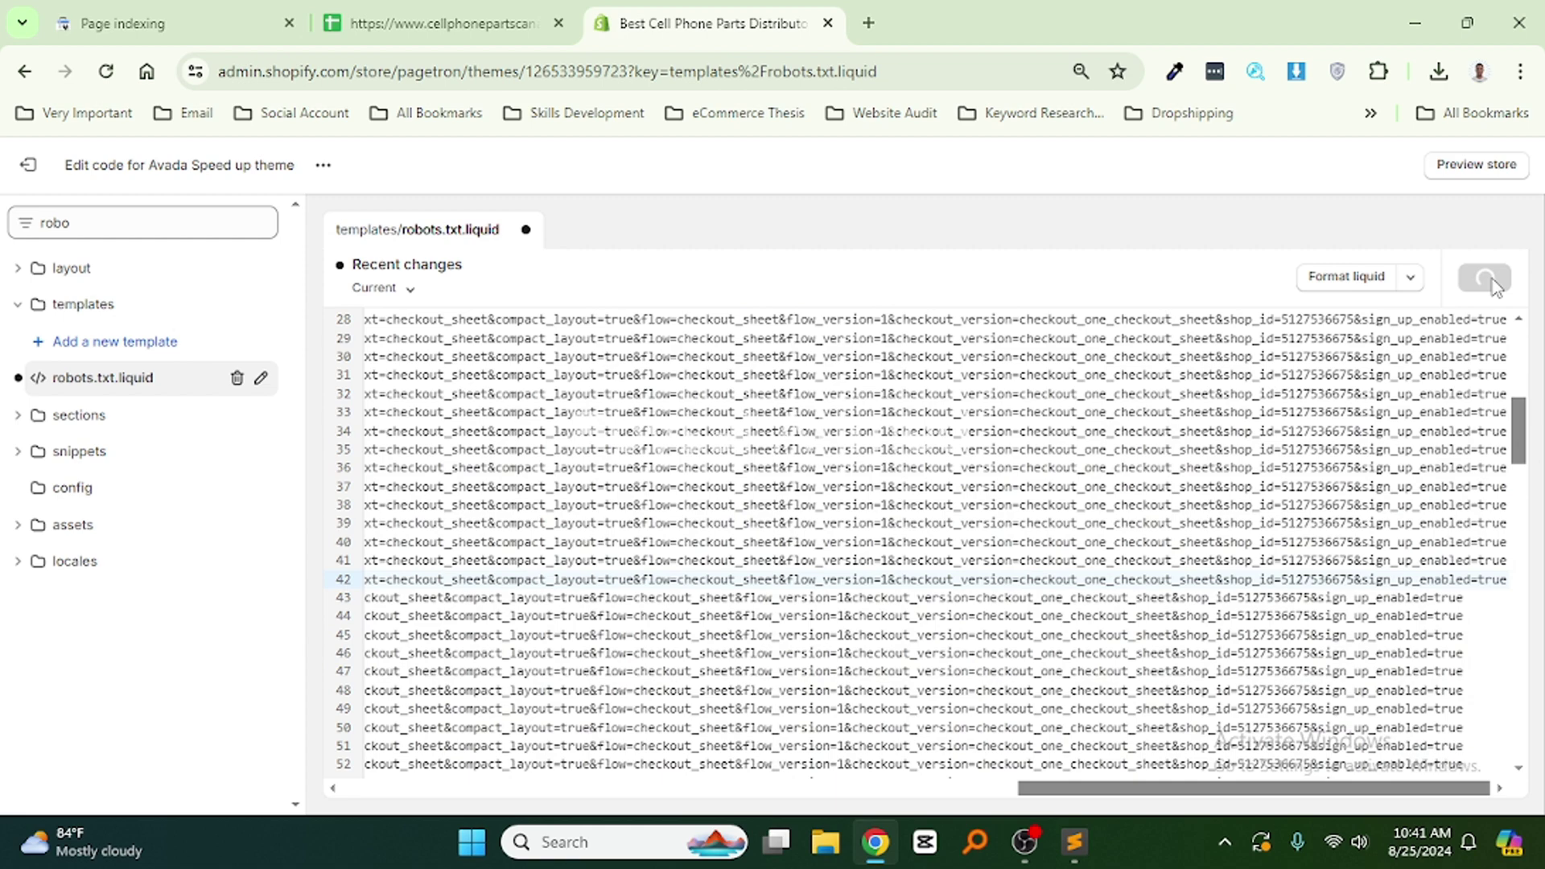
left_click(177, 25)
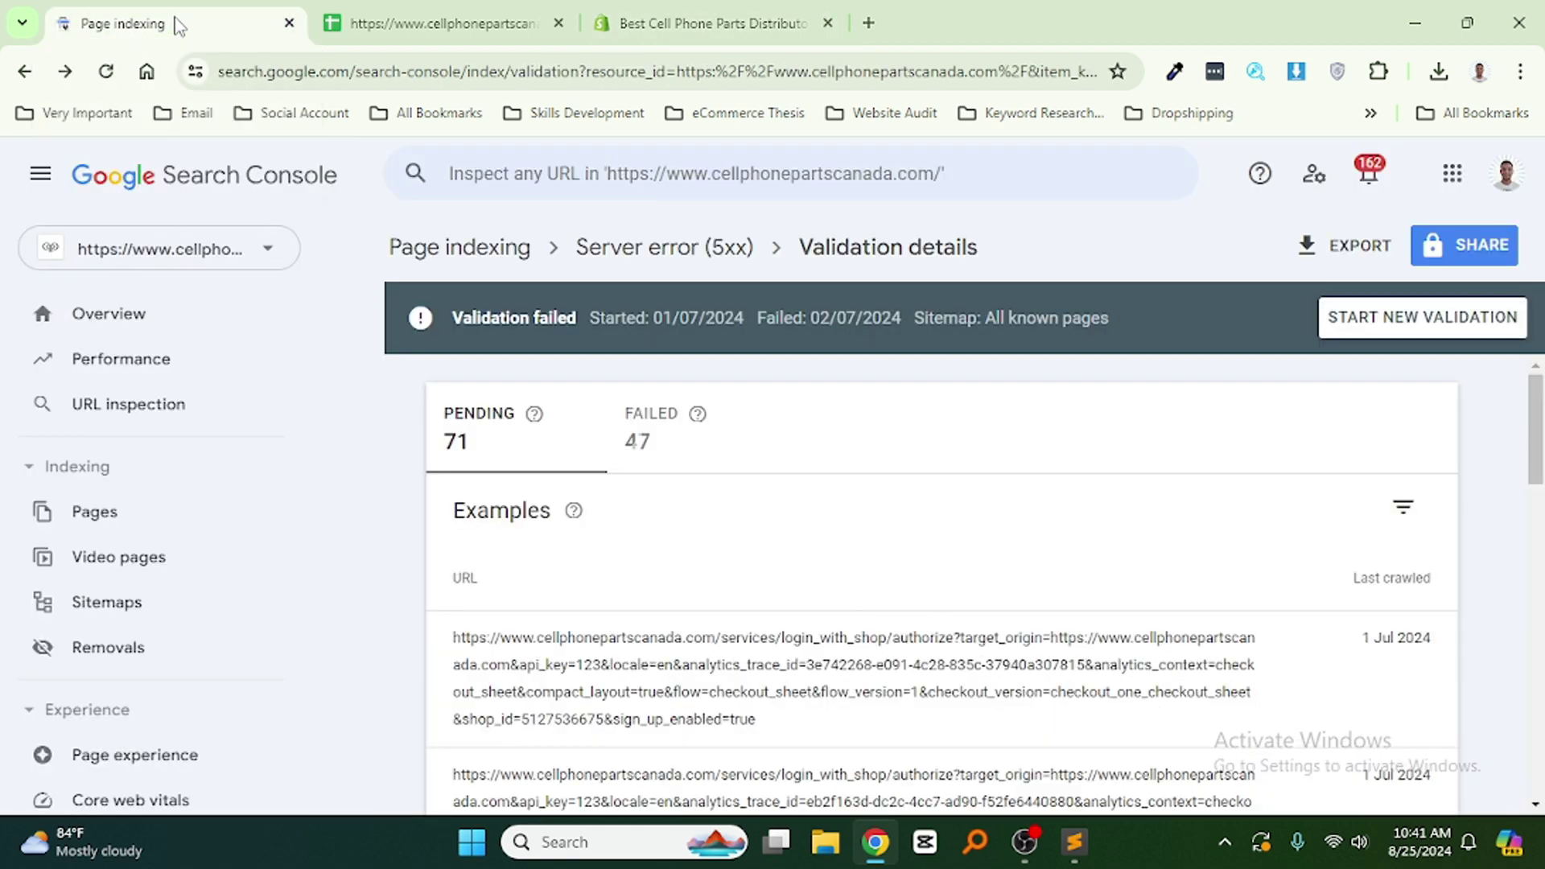
scroll(817, 527, "down", 1)
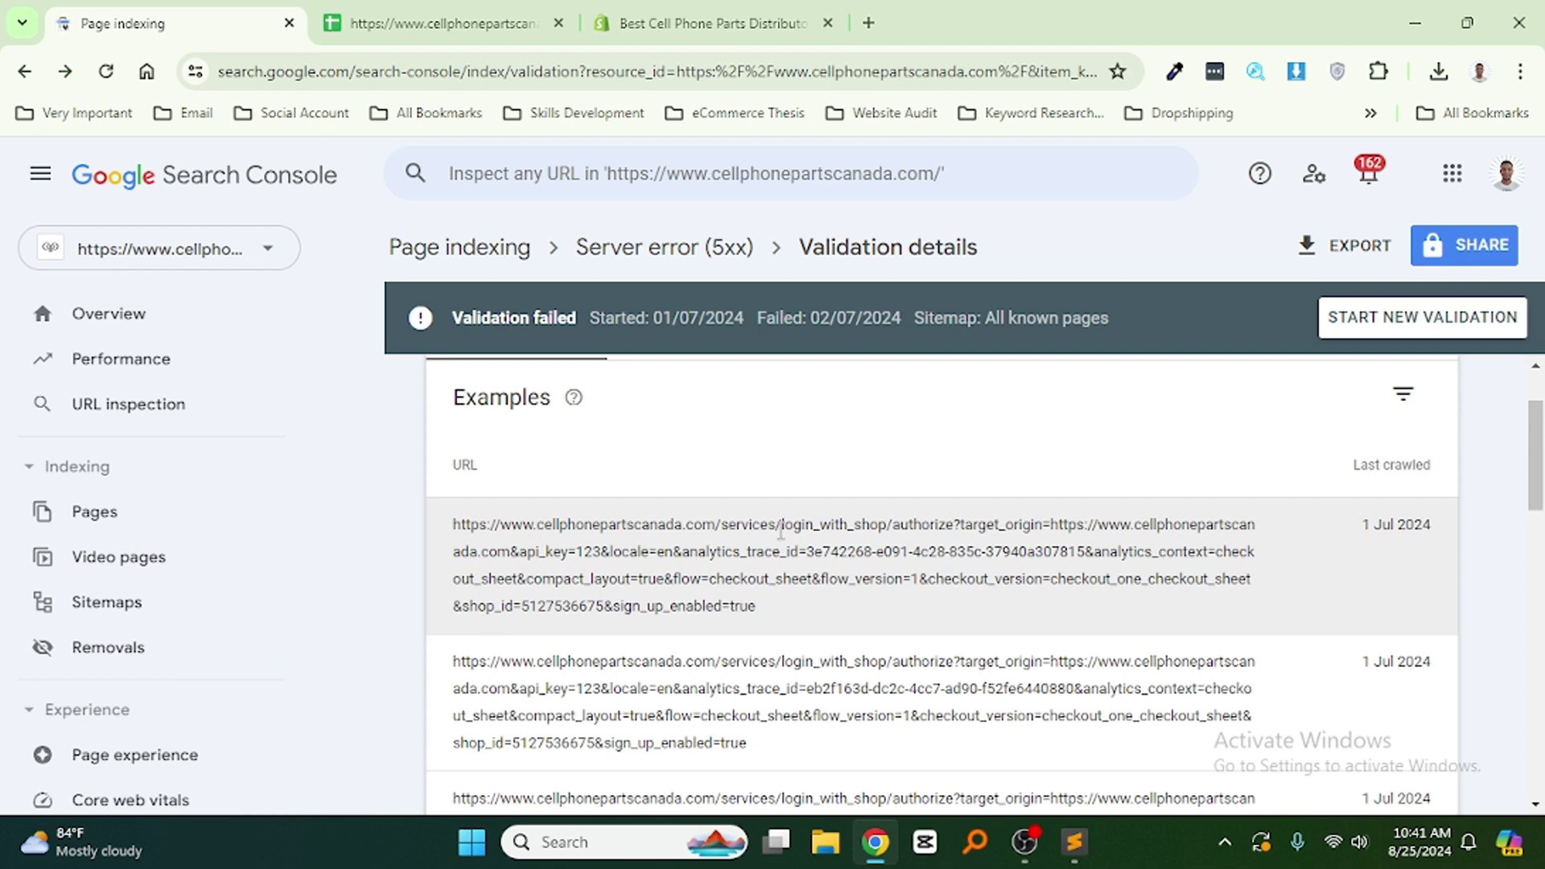
left_click_drag(782, 527, 888, 523)
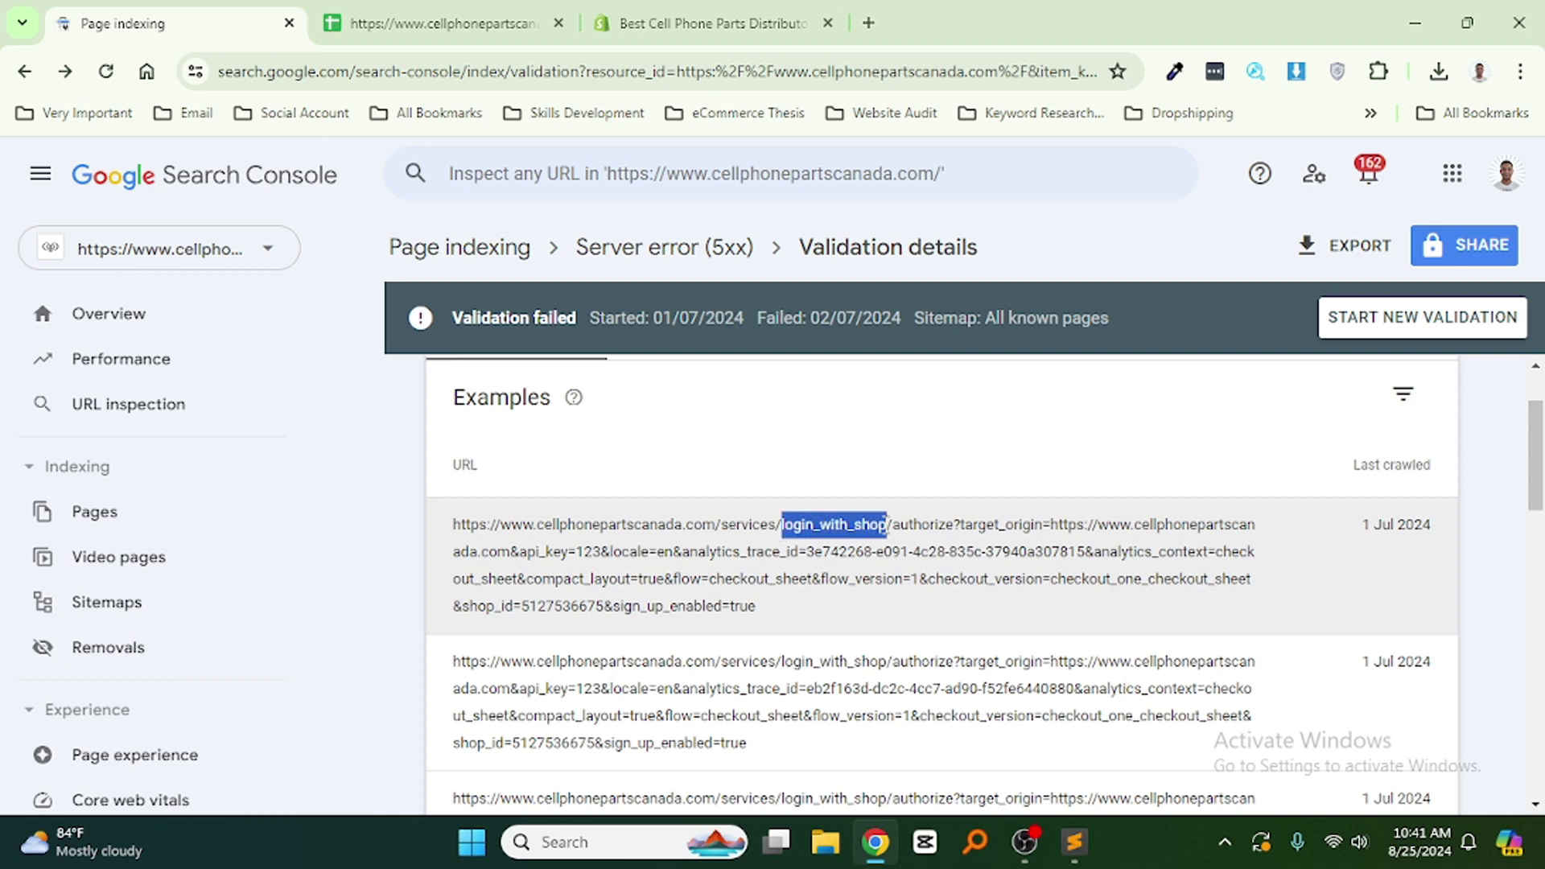
left_click(783, 530)
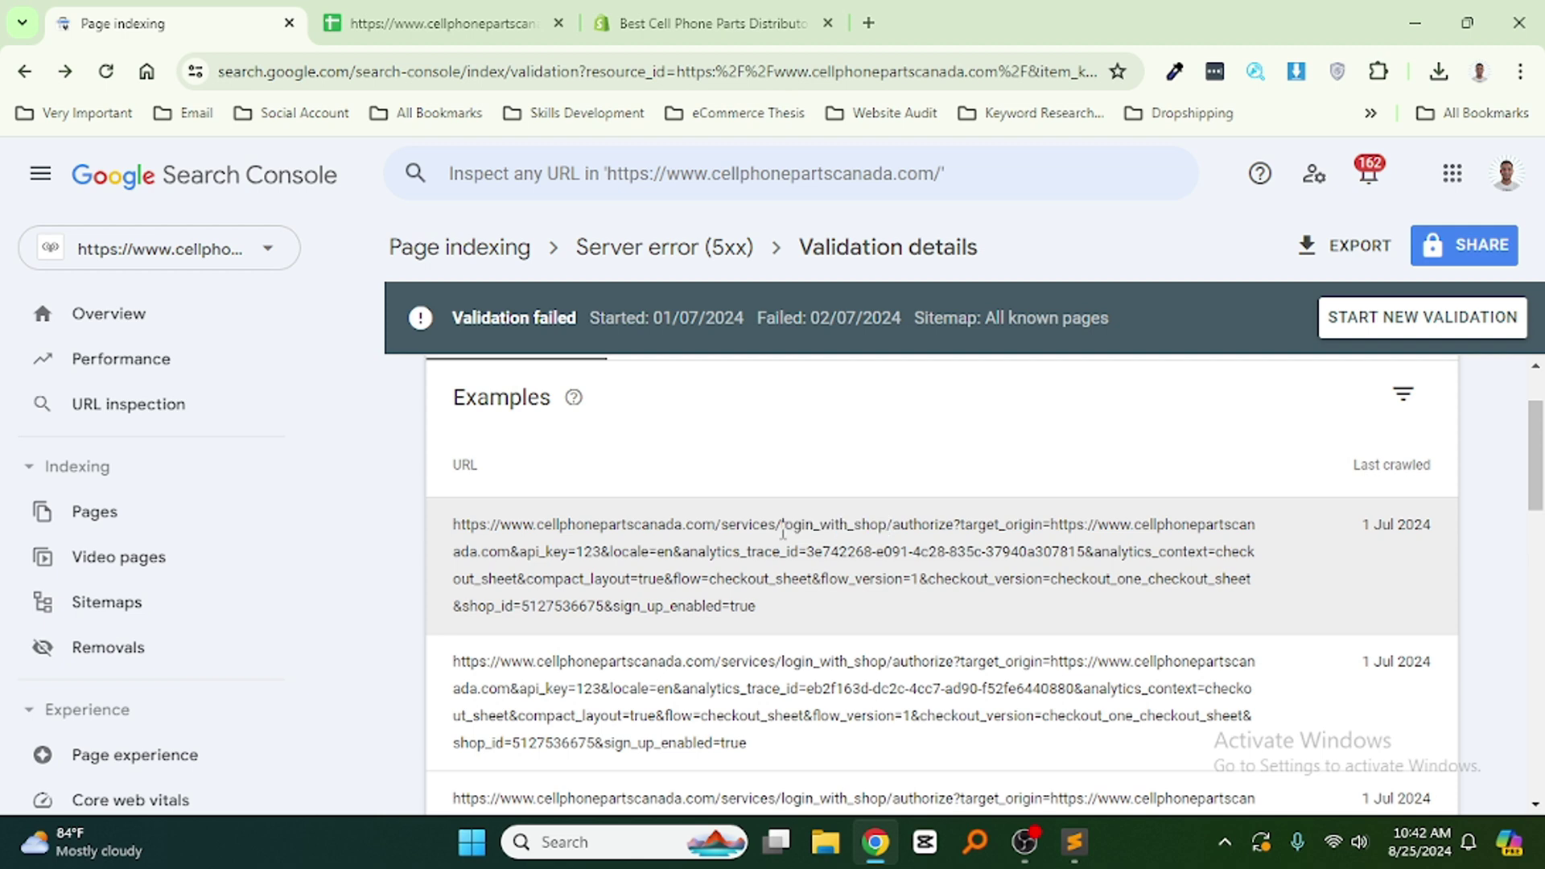
left_click_drag(784, 528, 887, 525)
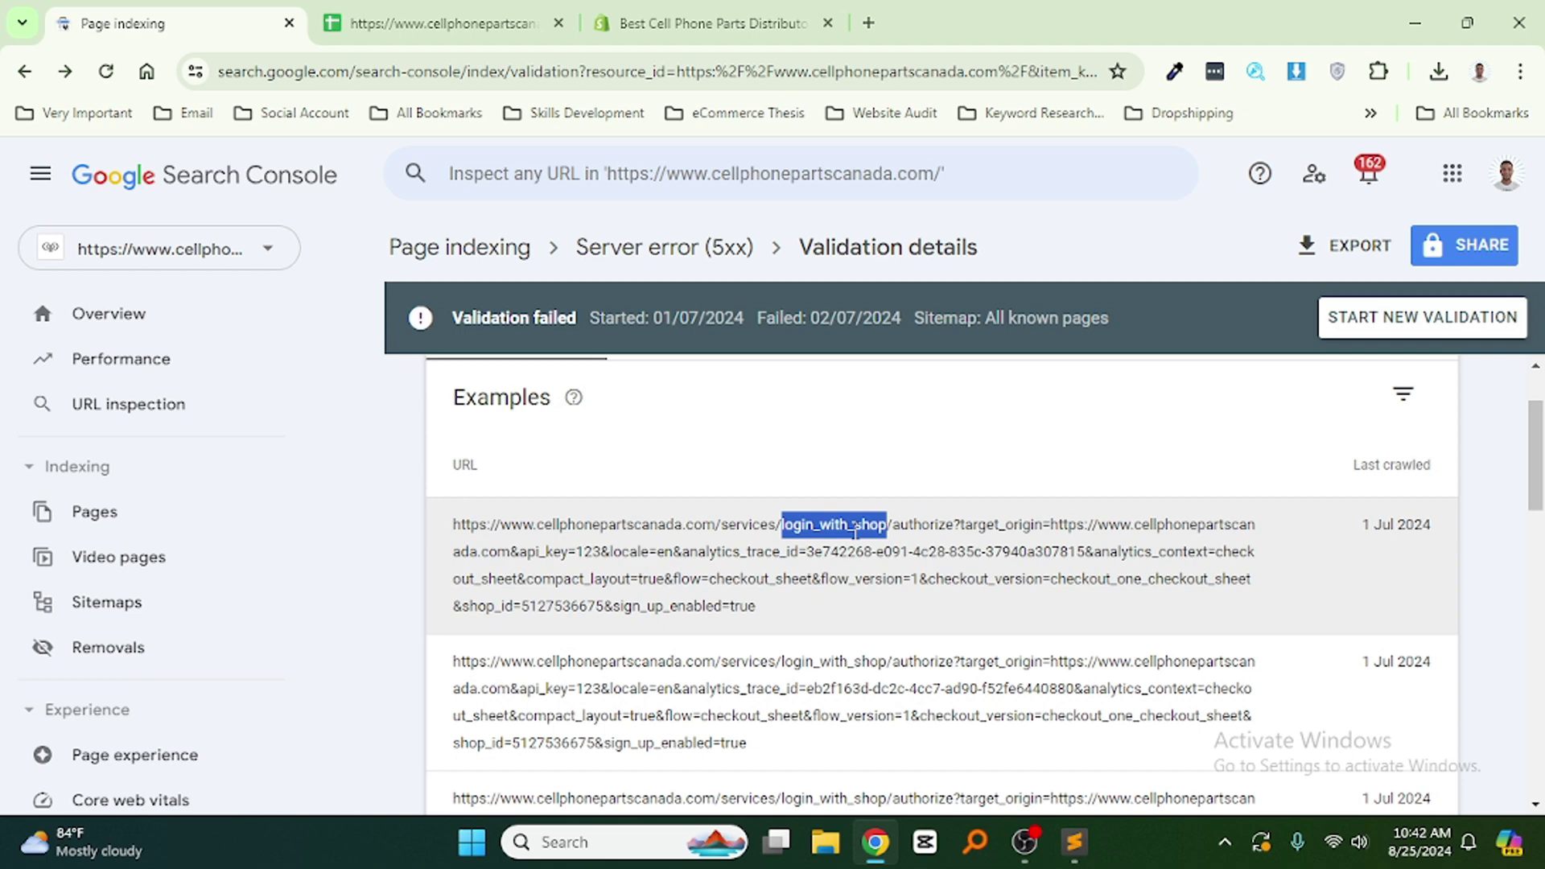
left_click(854, 533)
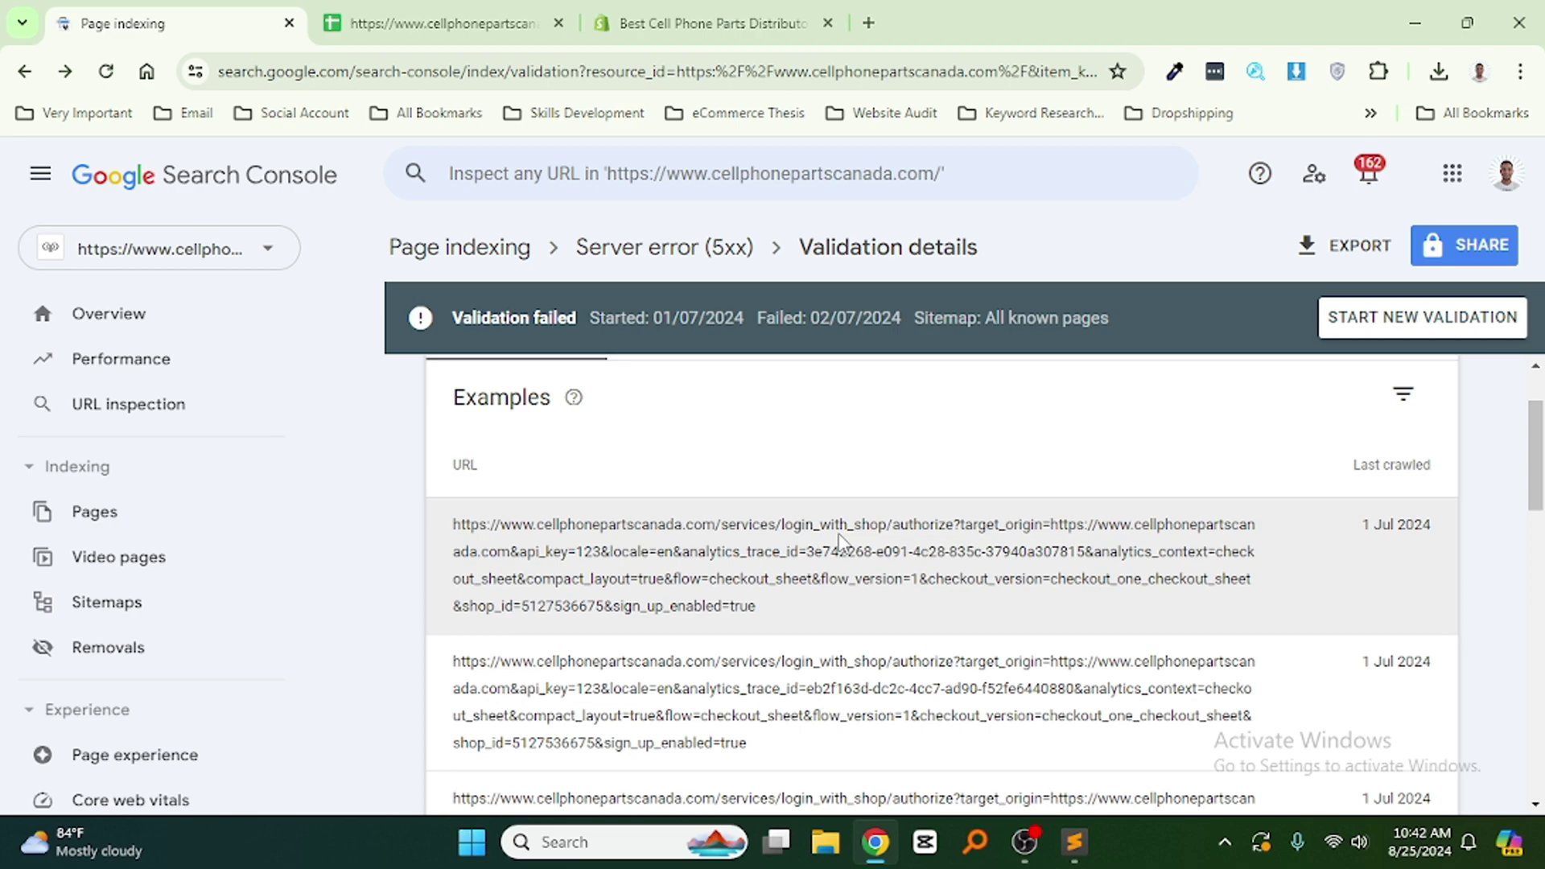
scroll(839, 539, "up", 2)
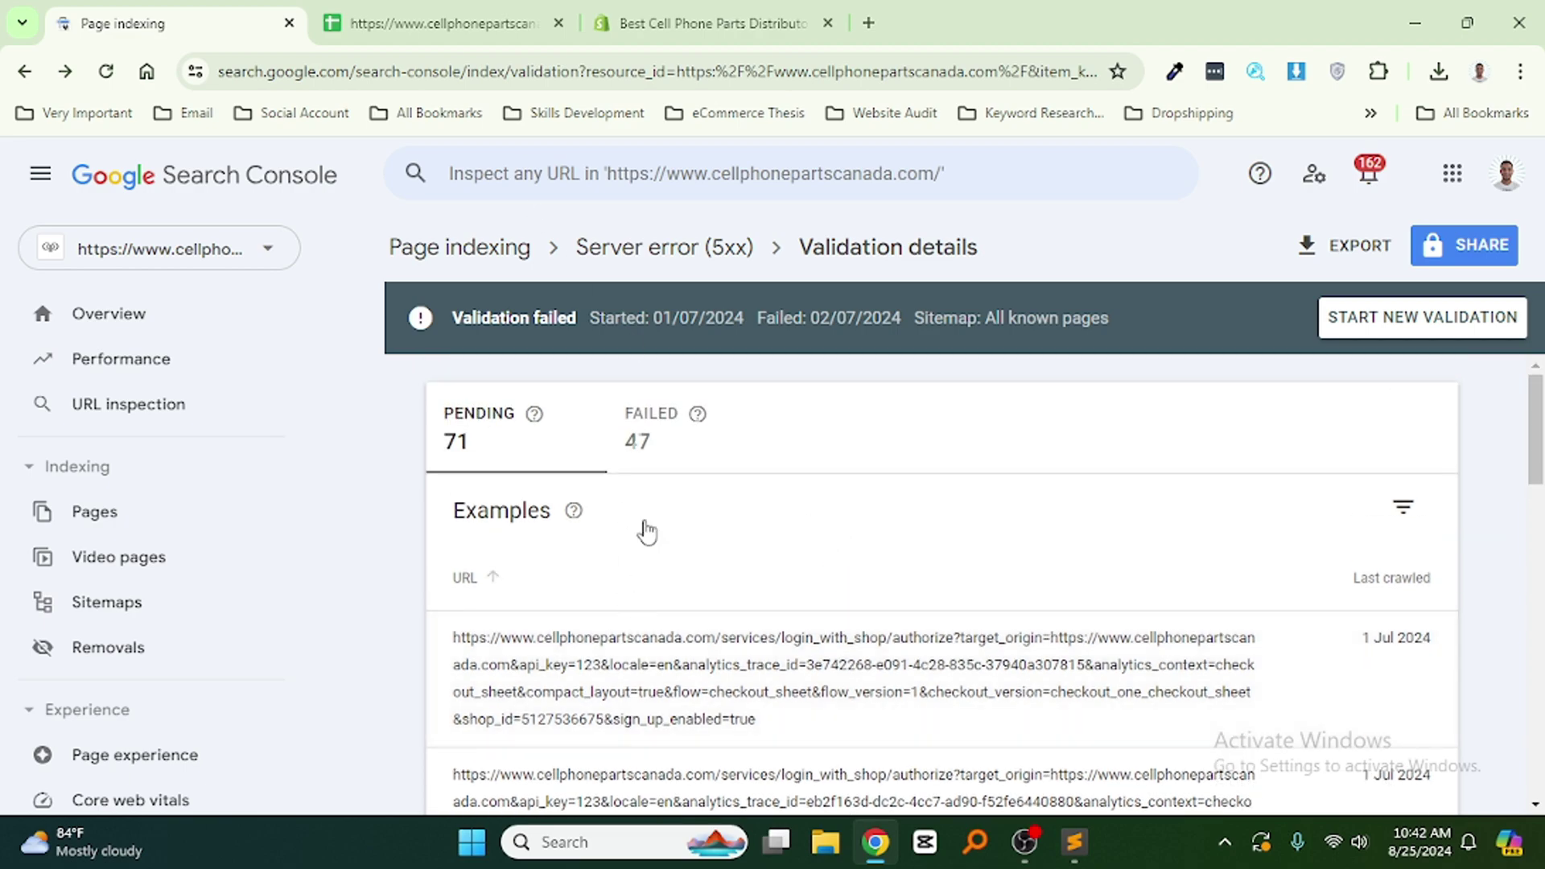
left_click(698, 24)
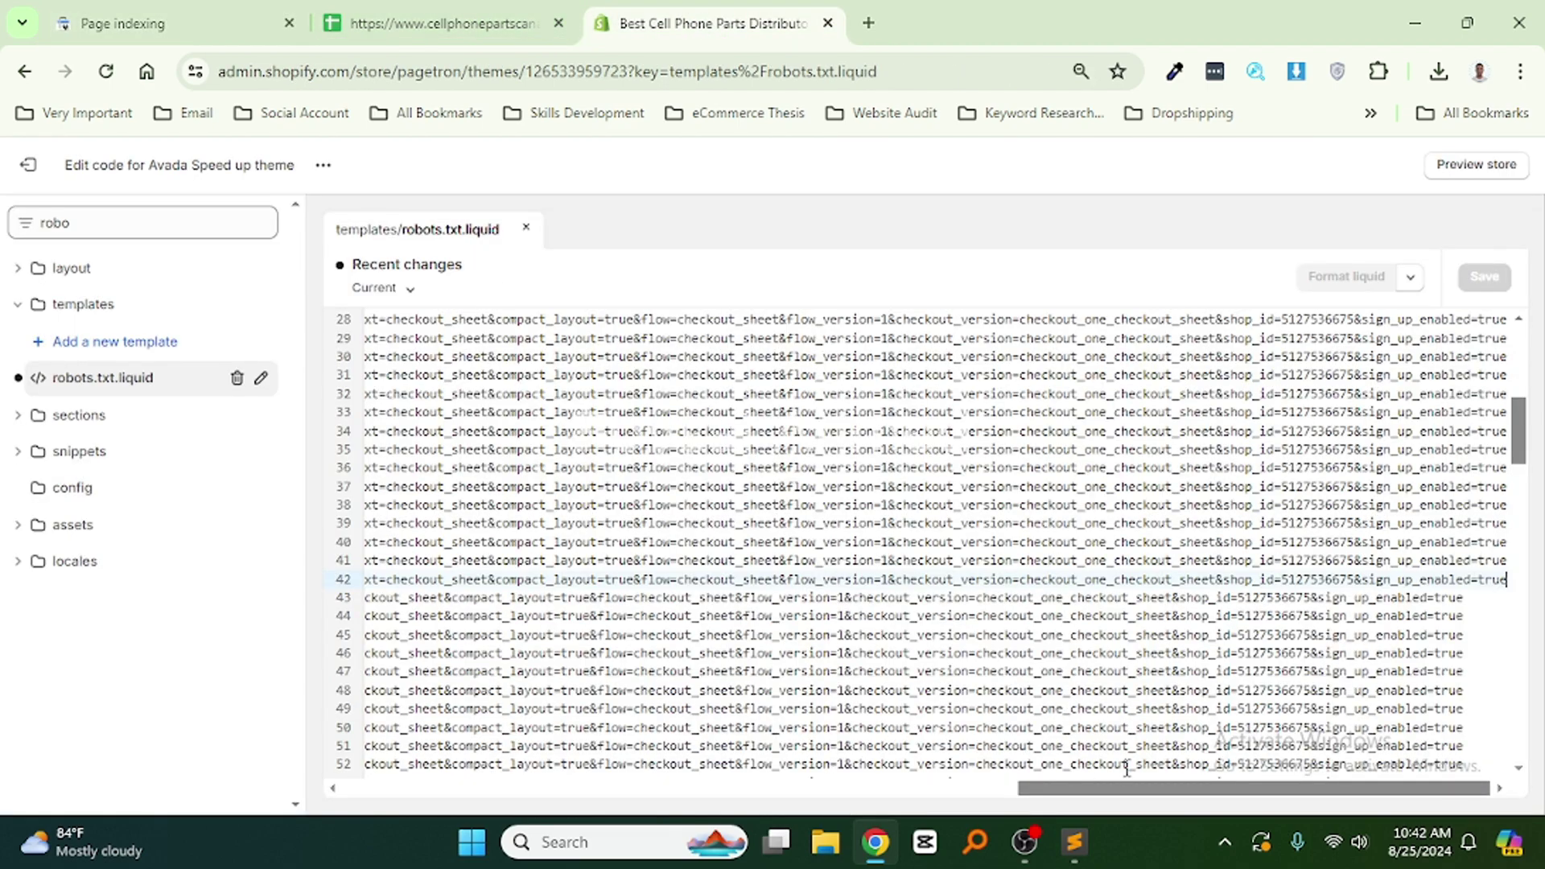
left_click_drag(1126, 788, 346, 789)
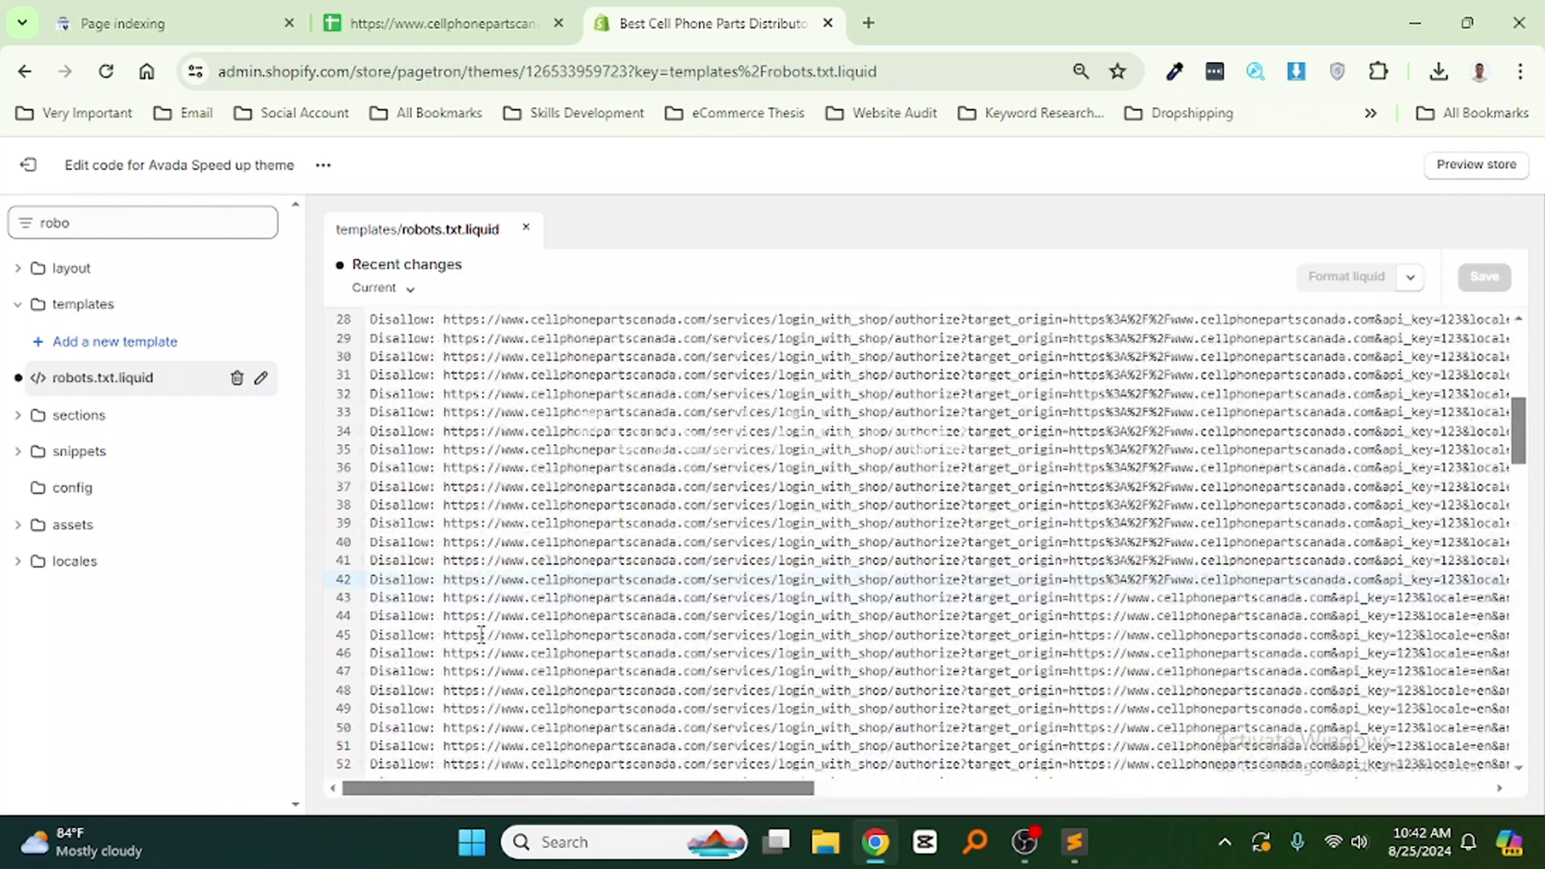
key("ctrl+Tab")
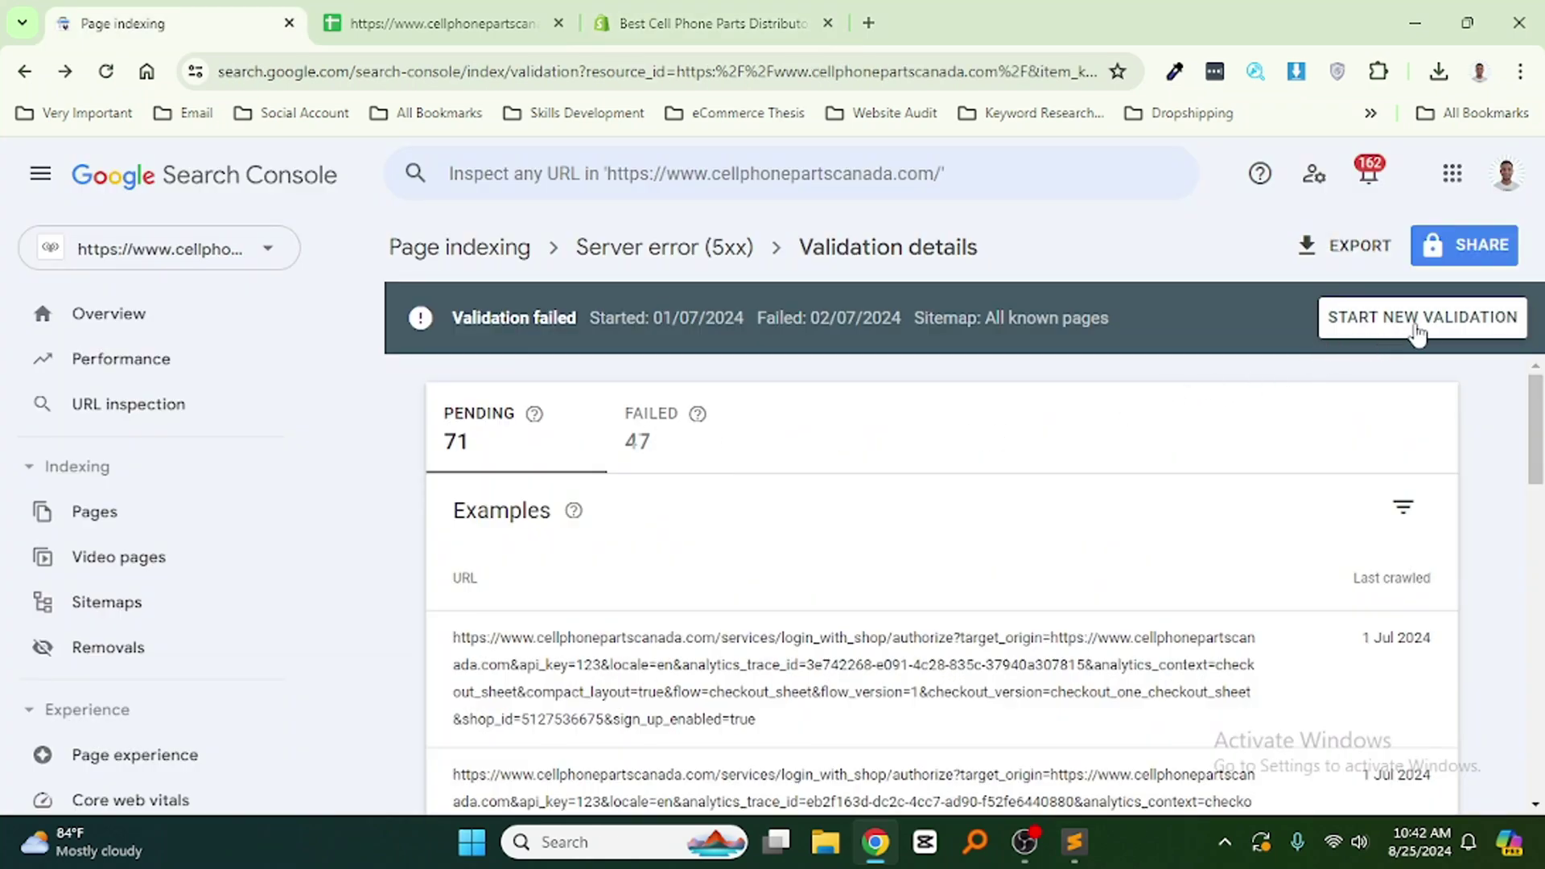
Start a new Server error (5xx) validation for the 118 affected URLs in Search Console.
left_click(1468, 325)
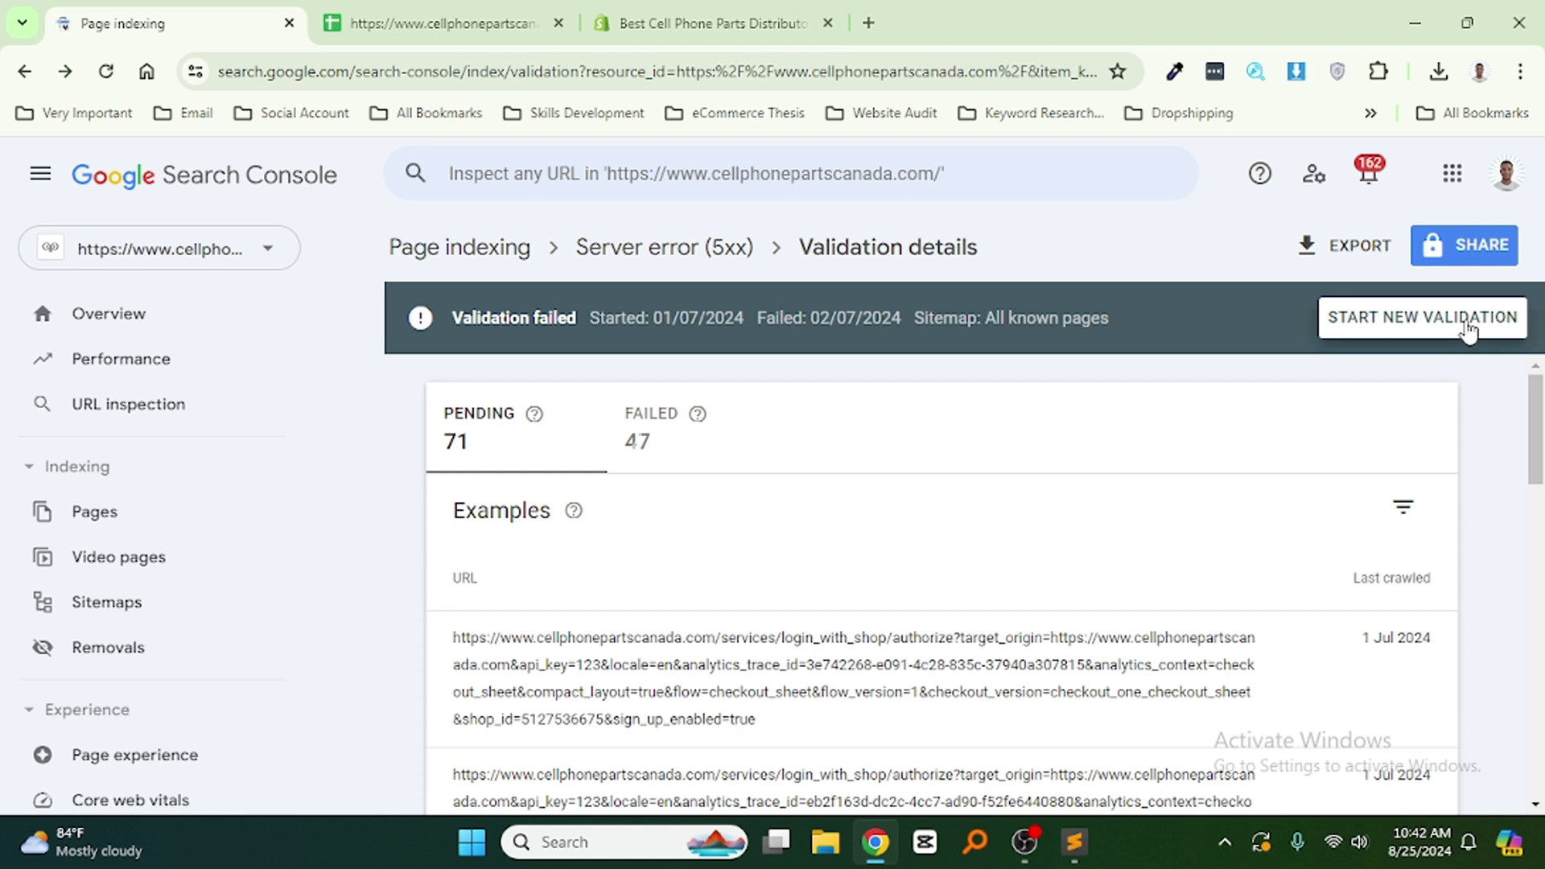